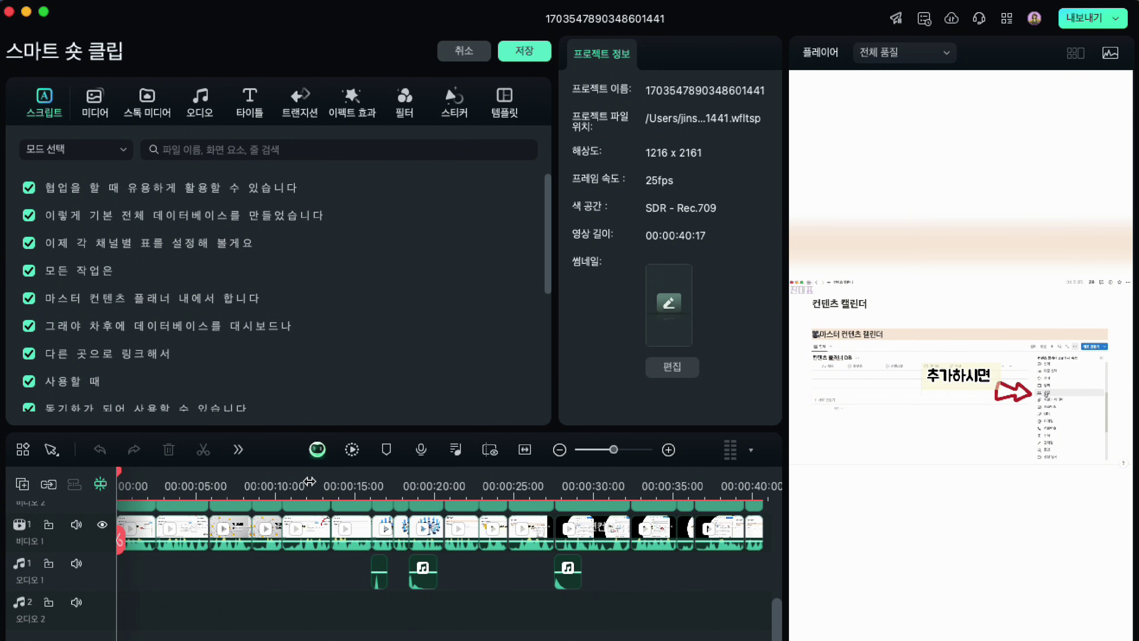
{"action": "left_click_drag", "start_coordinate": [129, 491], "coordinate": [343, 484]}
{"action": "left_click_drag", "start_coordinate": [431, 491], "coordinate": [646, 491]}
{"action": "left_click", "coordinate": [664, 576]}
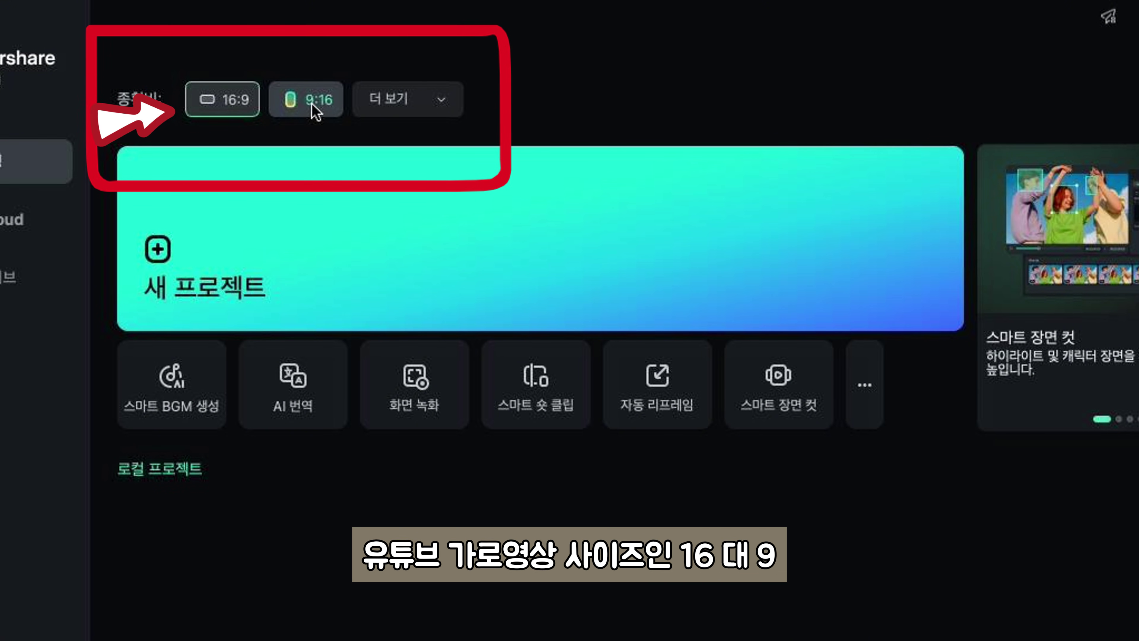
{"action": "left_click", "coordinate": [316, 111]}
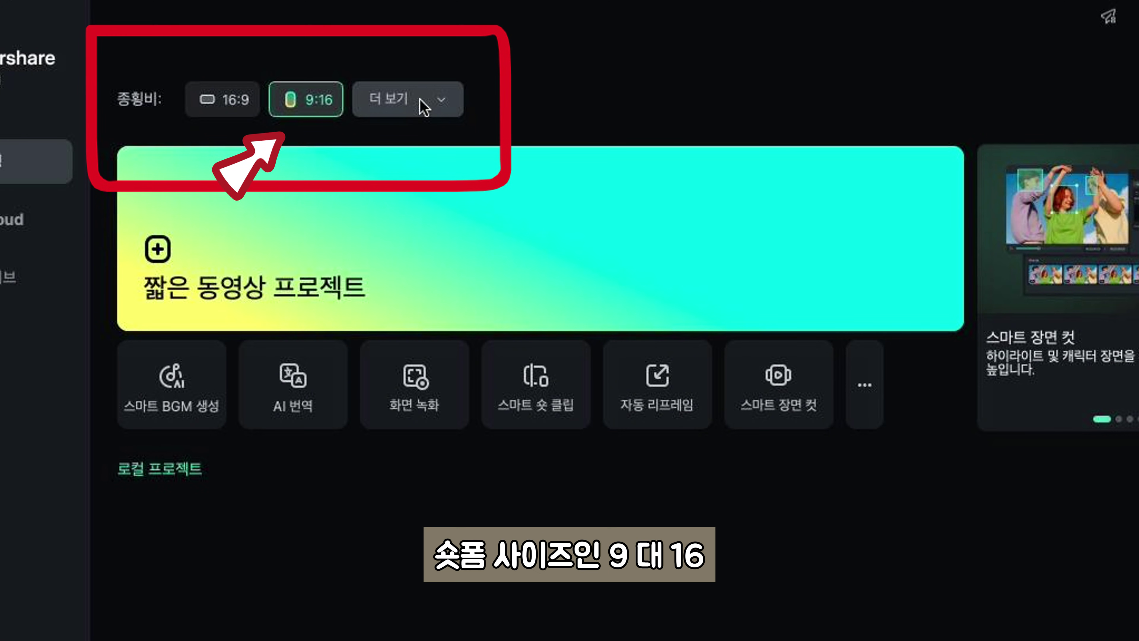
{"action": "left_click", "coordinate": [424, 108]}
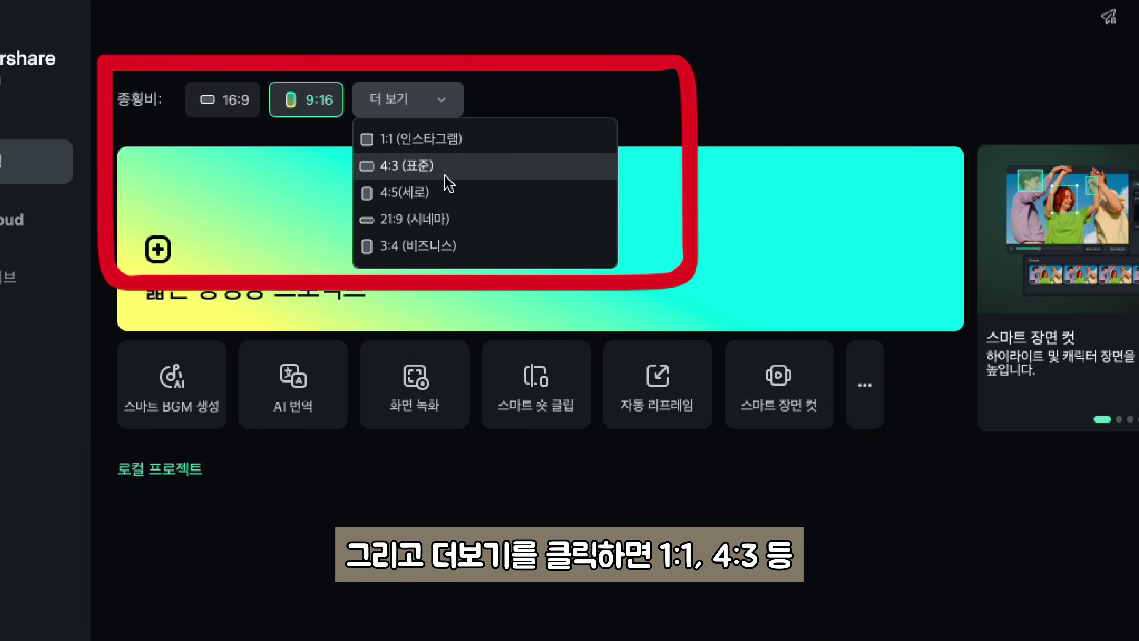
{"action": "left_click", "coordinate": [440, 143]}
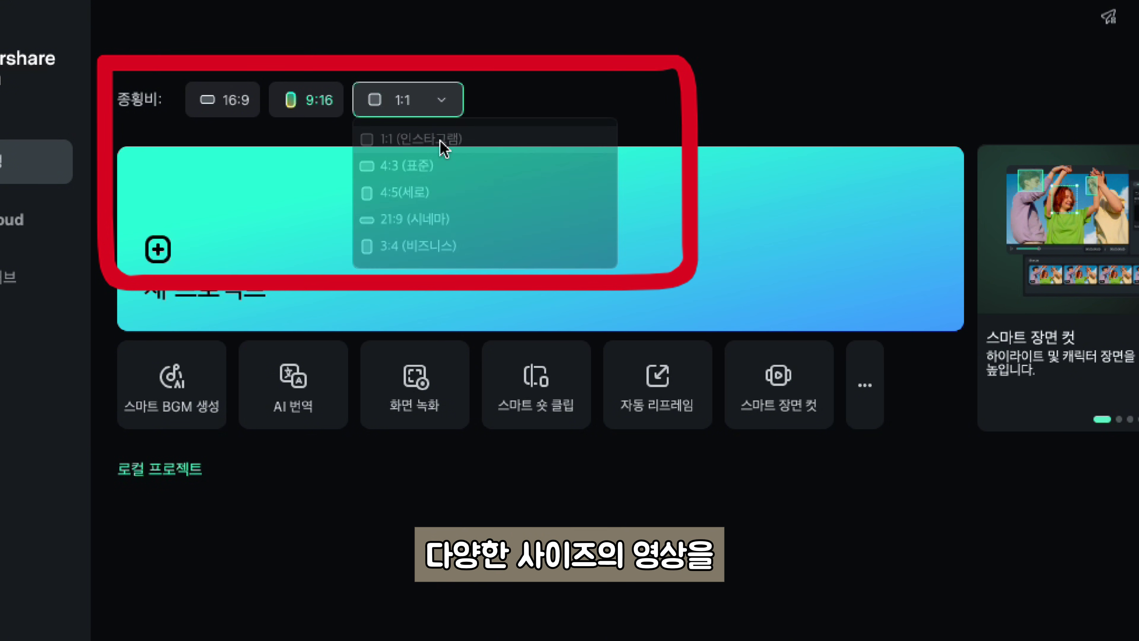
- Create a new project with the 16:9 aspect ratio
{"action": "left_click", "coordinate": [237, 106]}
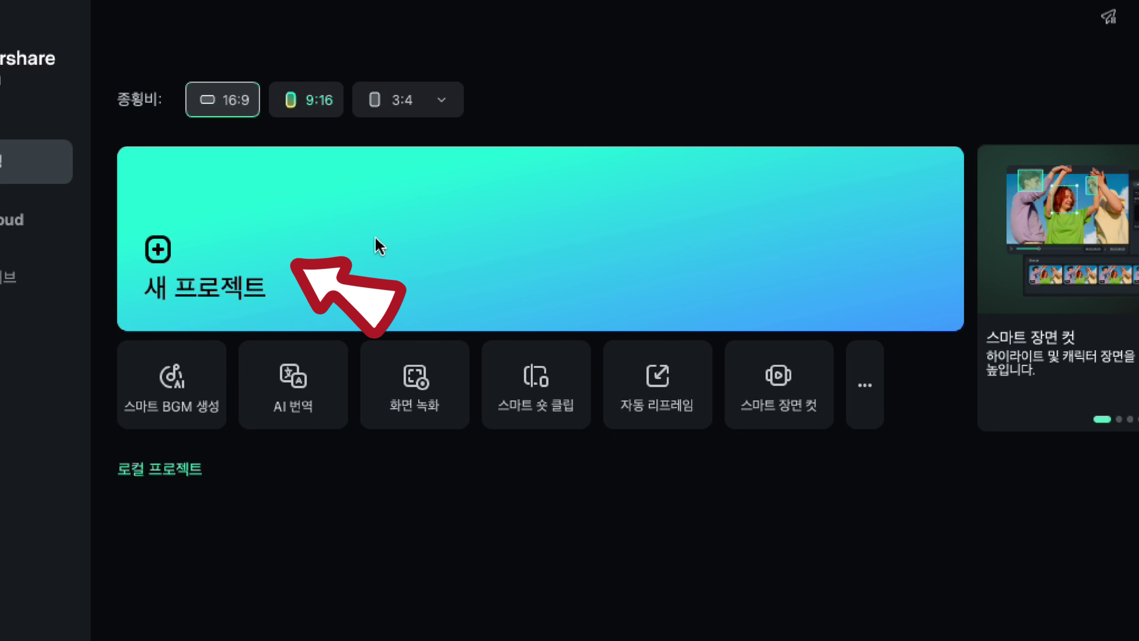
{"action": "left_click", "coordinate": [379, 246]}
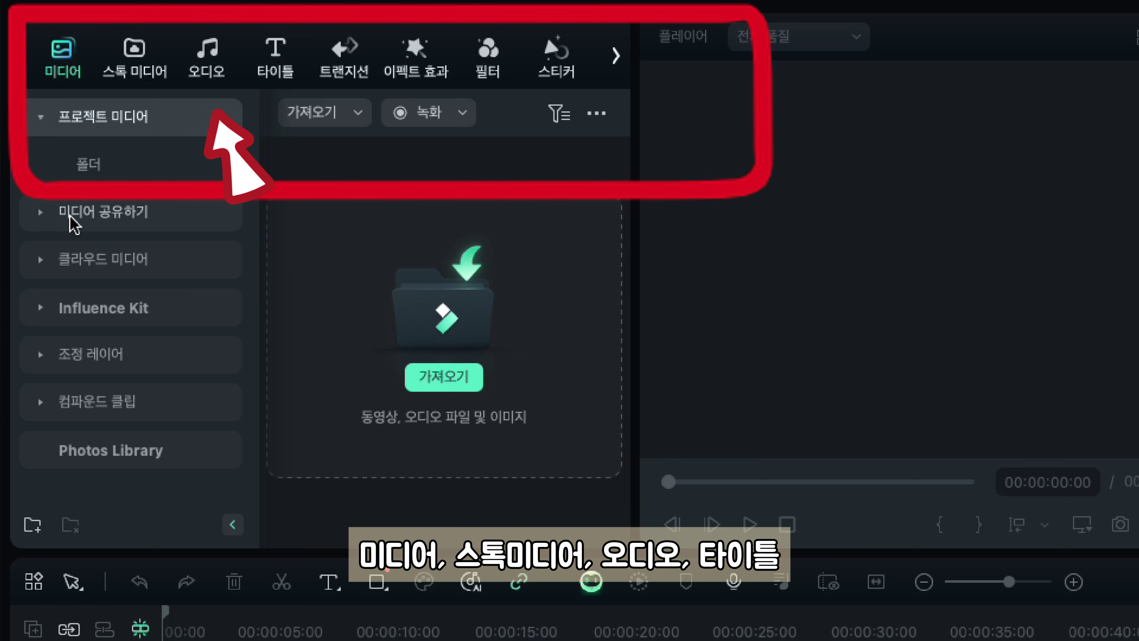
- Import the video 시작긴버전_필모라 into the shared media folder (미디어 공유하기)
{"action": "left_click", "coordinate": [43, 204]}
{"action": "left_click", "coordinate": [40, 163]}
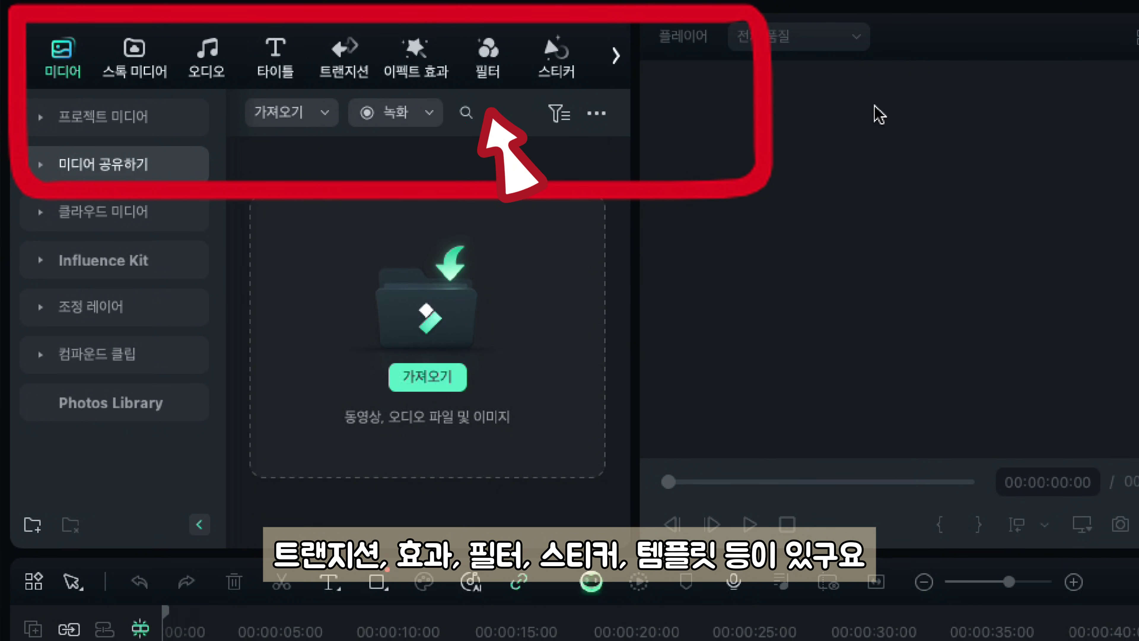
{"action": "left_click", "coordinate": [615, 58]}
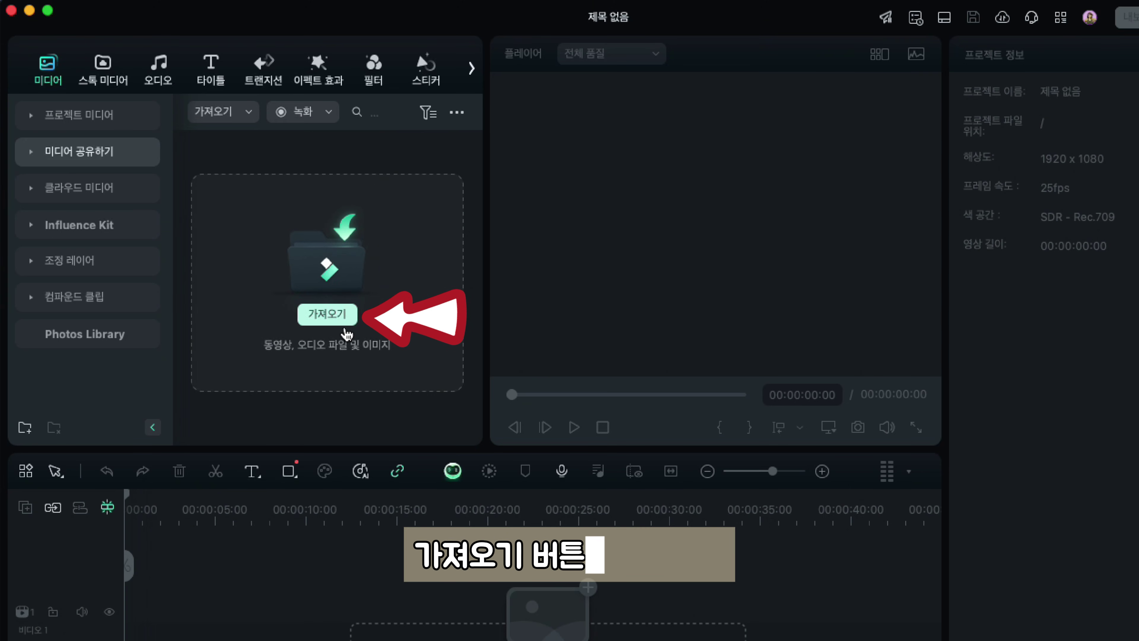
{"action": "left_click", "coordinate": [340, 325]}
{"action": "double_click", "coordinate": [895, 386]}
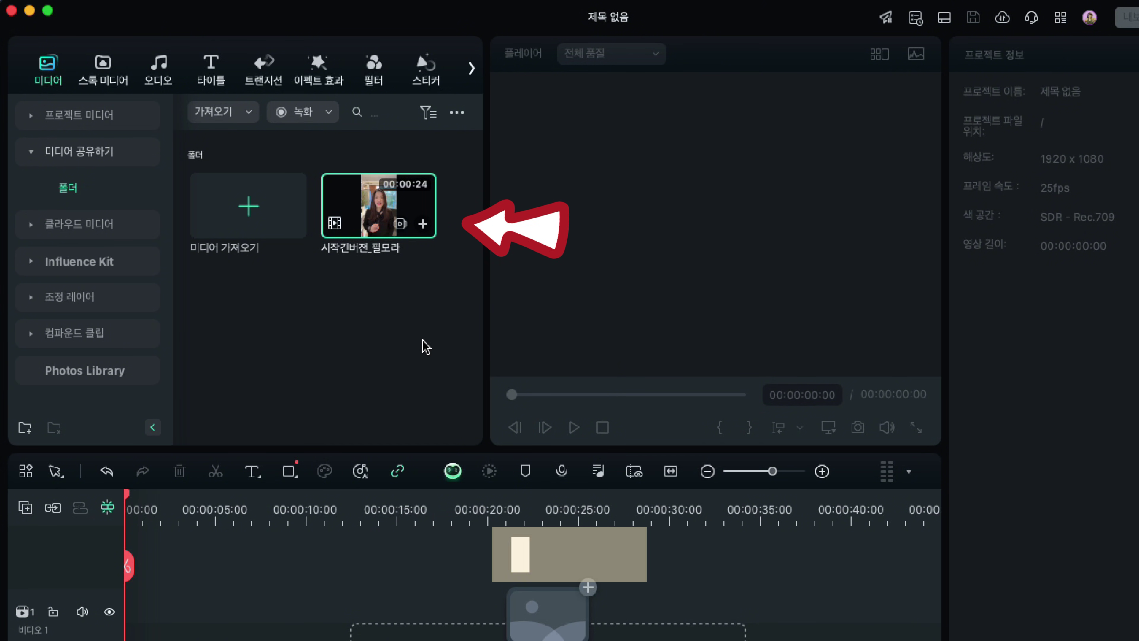
- Add the imported 시작긴버전_필모라 clip to the timeline, keeping the project settings of 1920 x 1080 25fps
{"action": "left_click", "coordinate": [422, 224]}
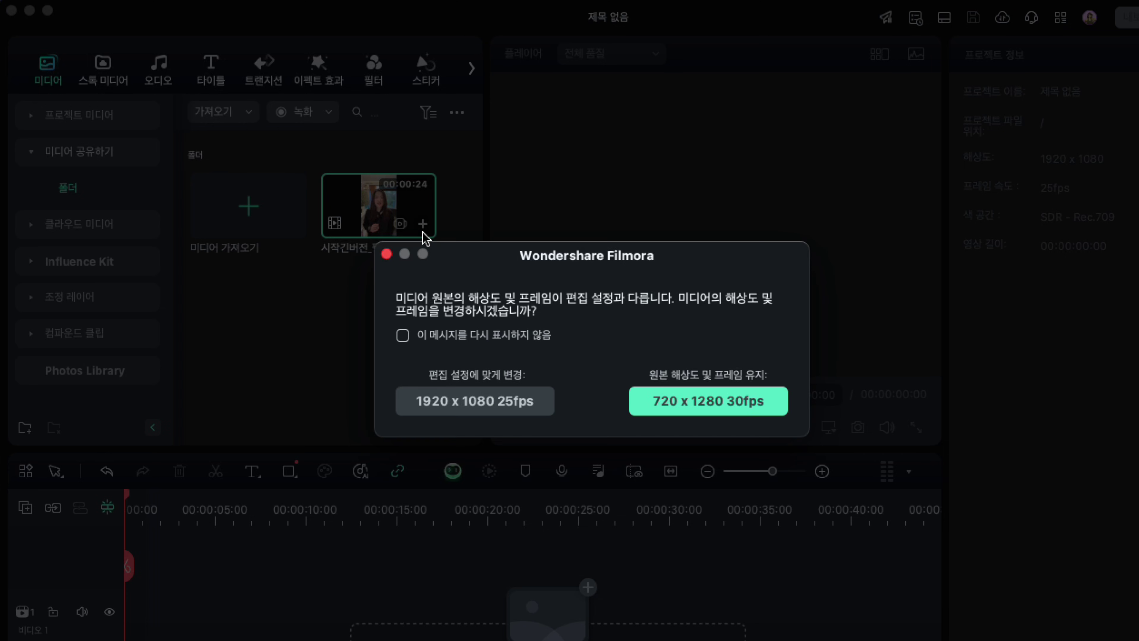
{"action": "left_click", "coordinate": [474, 406]}
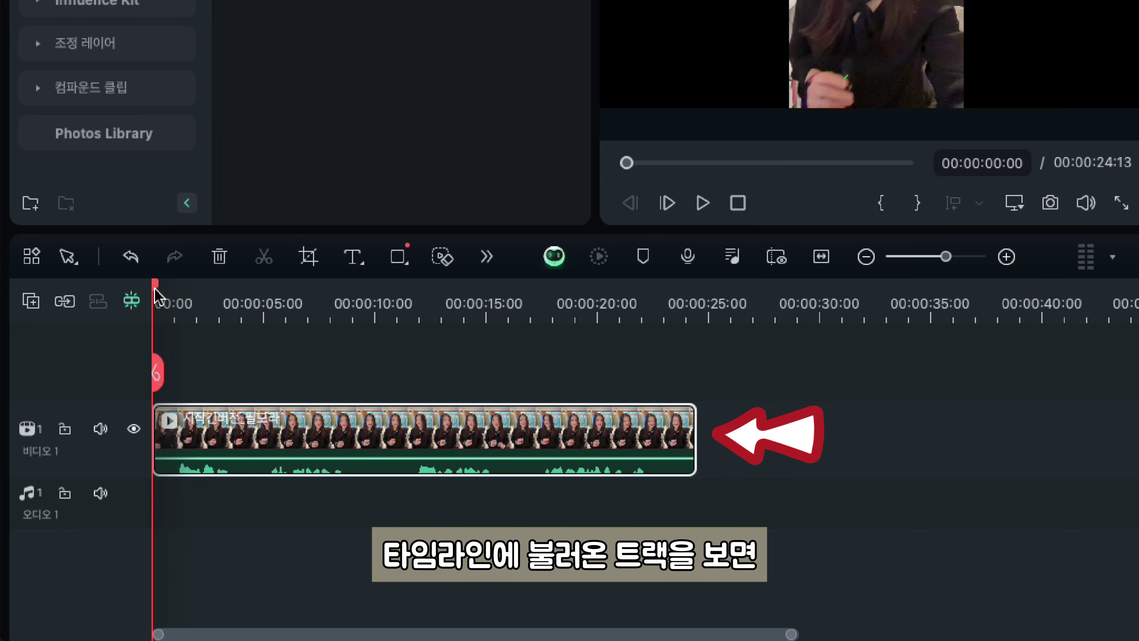
- Split the clip at 00:00:01:04, delete the silent opening segment, and play the trimmed clip briefly
{"action": "mouse_move", "coordinate": [155, 296]}
{"action": "left_mouse_down"}
{"action": "mouse_move", "coordinate": [275, 332]}
{"action": "mouse_move", "coordinate": [691, 372]}
{"action": "mouse_move", "coordinate": [198, 372]}
{"action": "mouse_move", "coordinate": [117, 339]}
{"action": "left_mouse_up"}
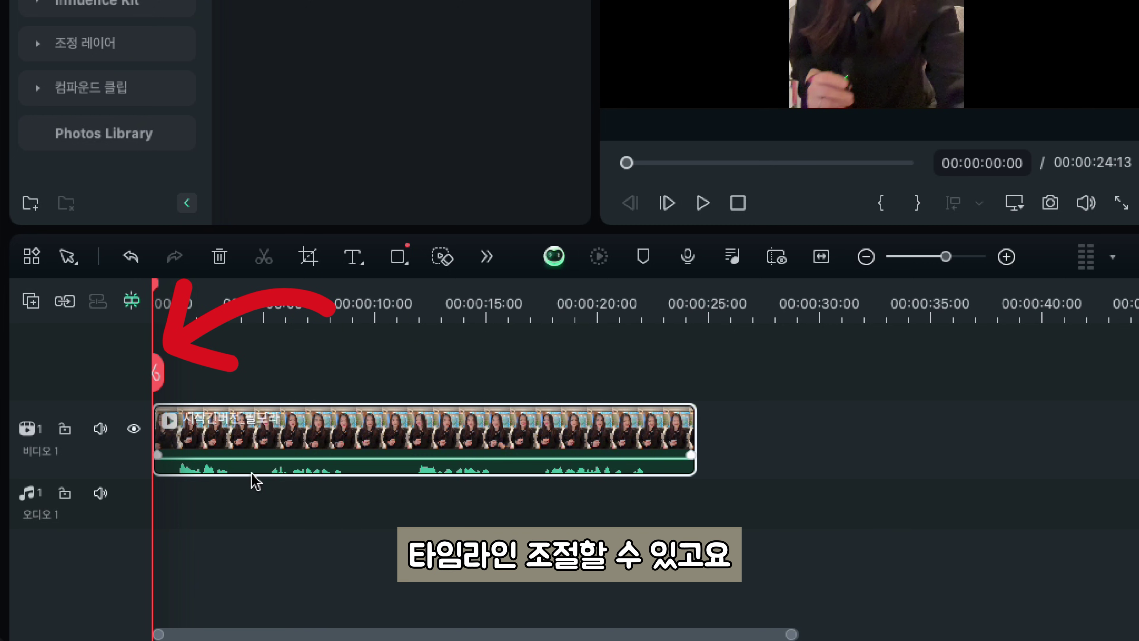
{"action": "left_click_drag", "start_coordinate": [155, 305], "coordinate": [178, 310]}
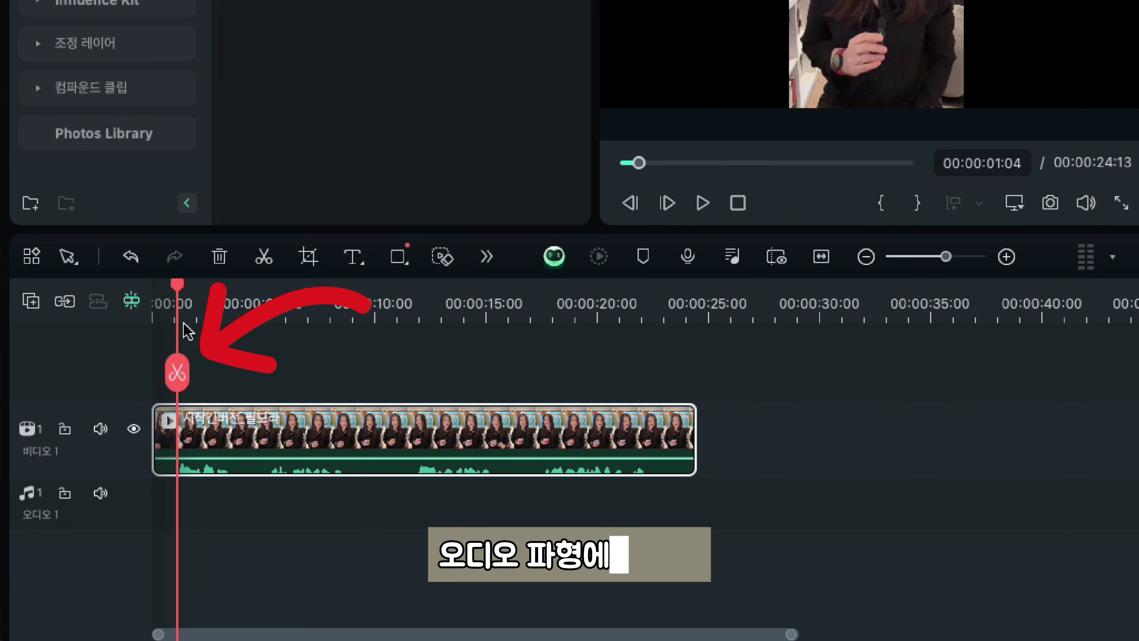
{"action": "left_click", "coordinate": [176, 376]}
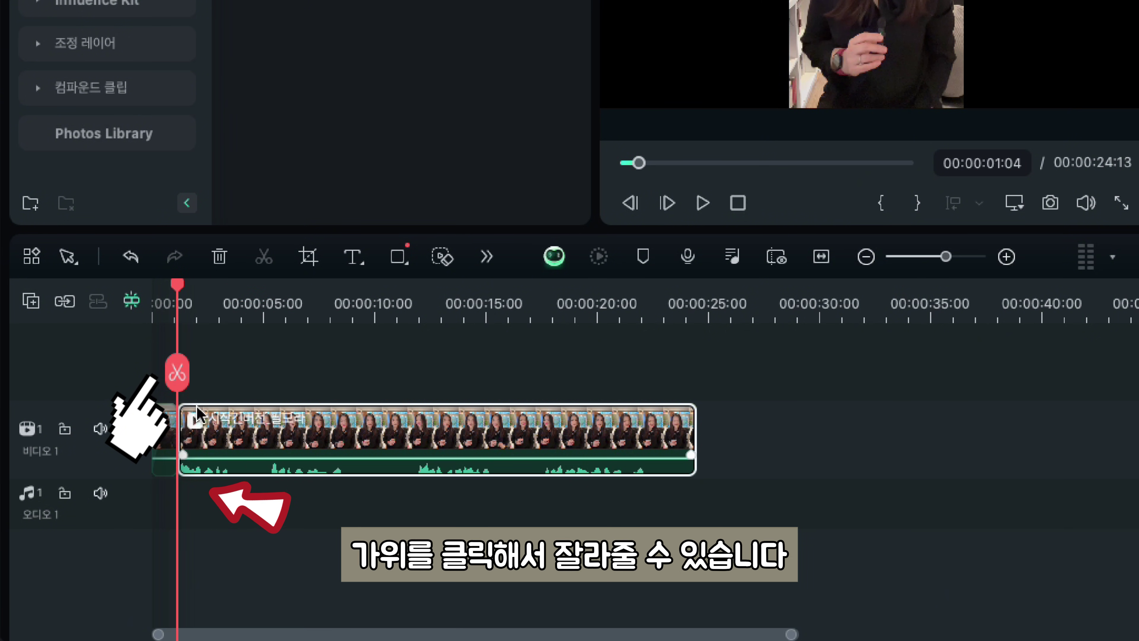
{"action": "left_click", "coordinate": [167, 431]}
{"action": "key", "text": "Delete"}
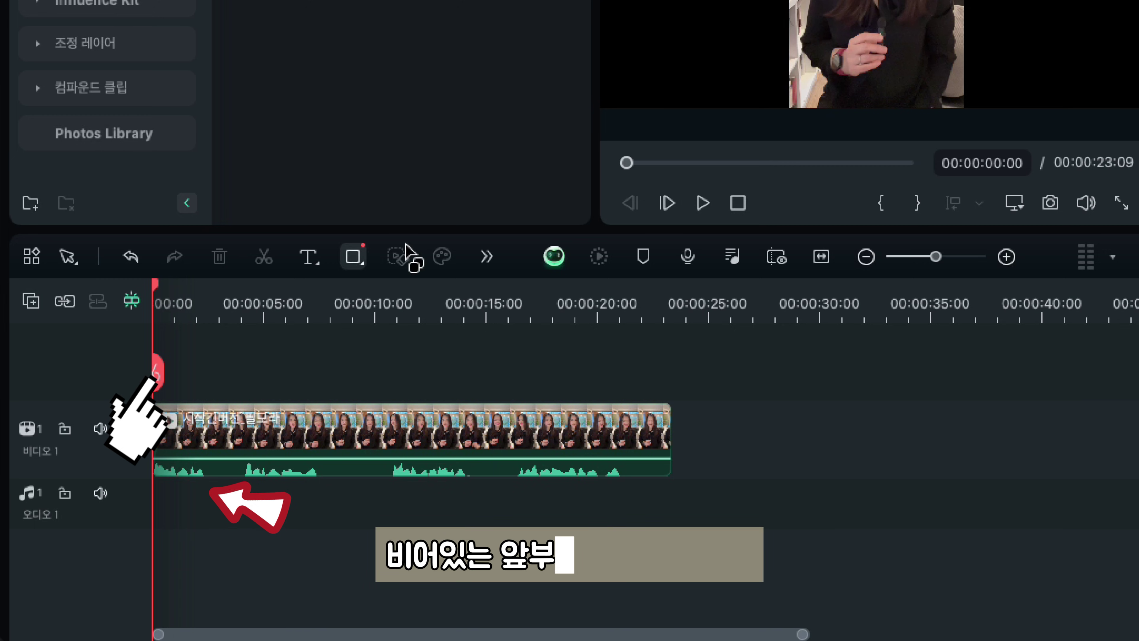
{"action": "key", "text": "space"}
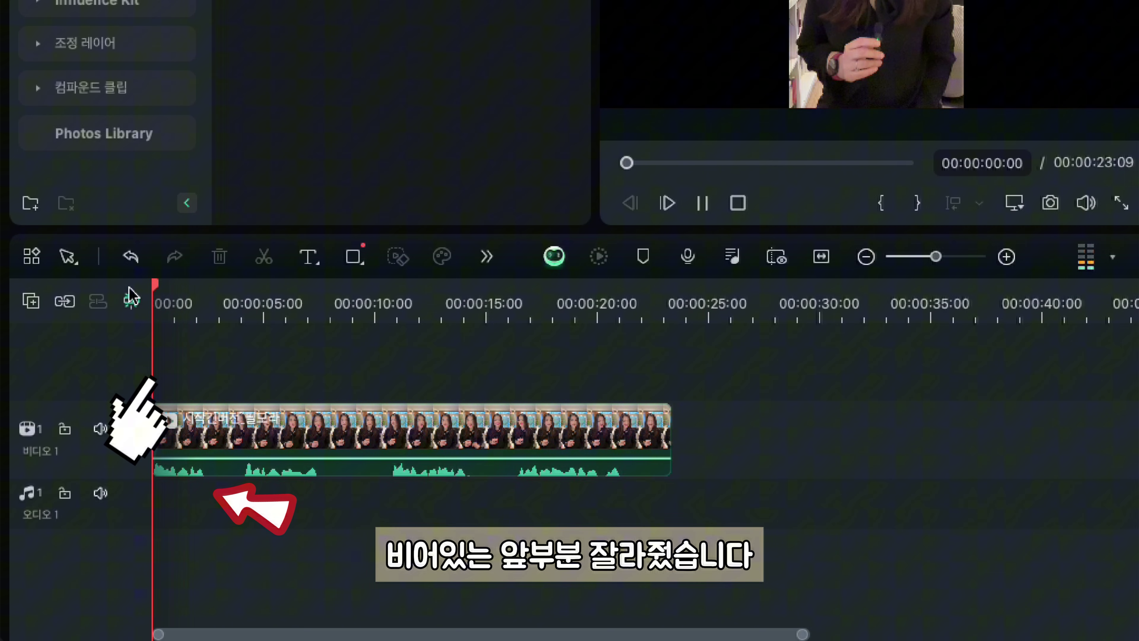
{"action": "key", "text": "space"}
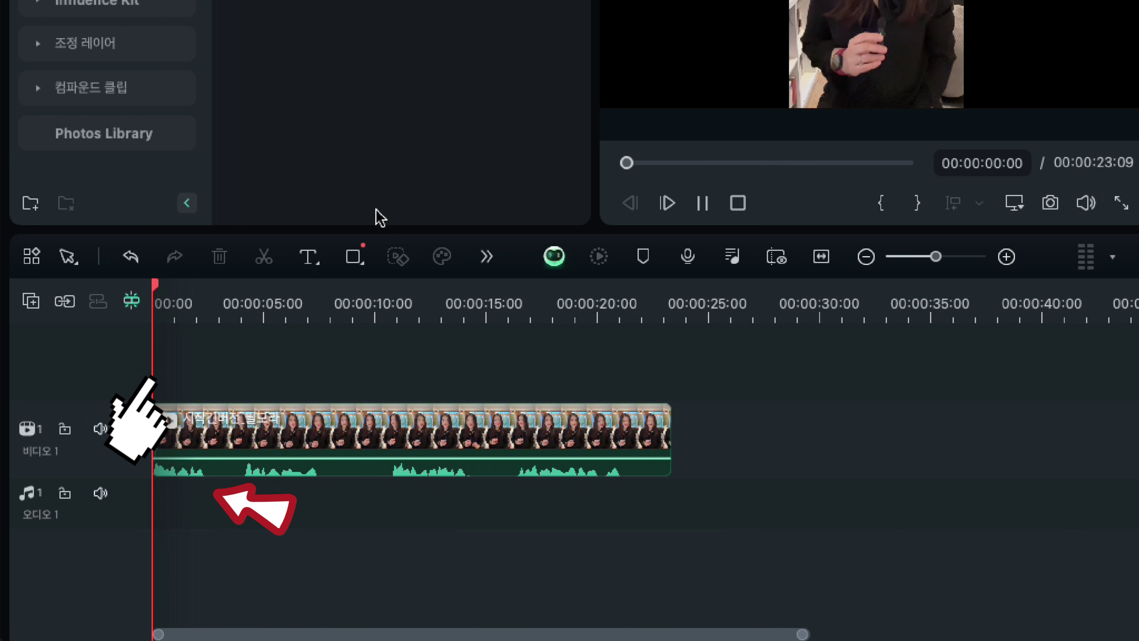
{"action": "key", "text": "space"}
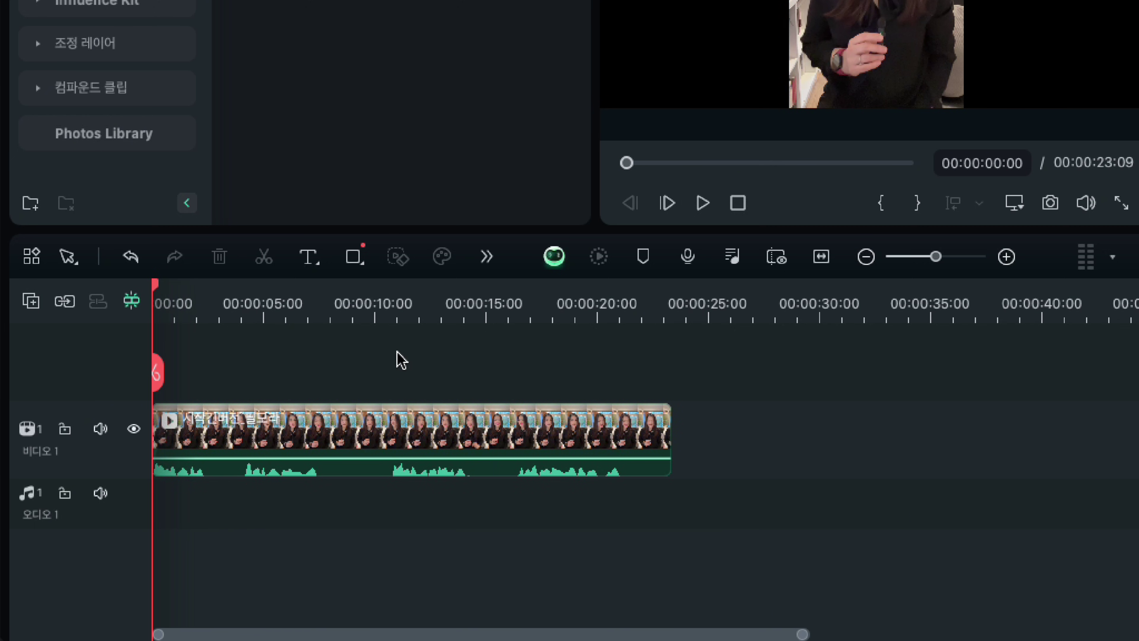
- Enable the AI portrait cutout (AI 인물 컷아웃) on the presenter clip to remove its background
{"action": "left_click", "coordinate": [529, 442]}
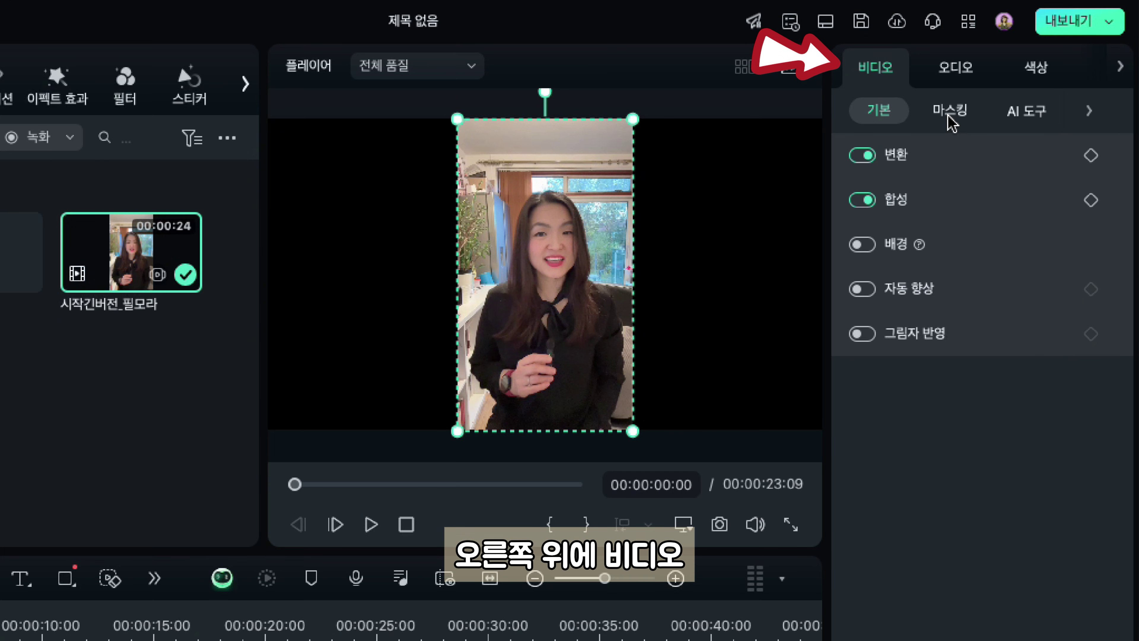
{"action": "left_click", "coordinate": [951, 116]}
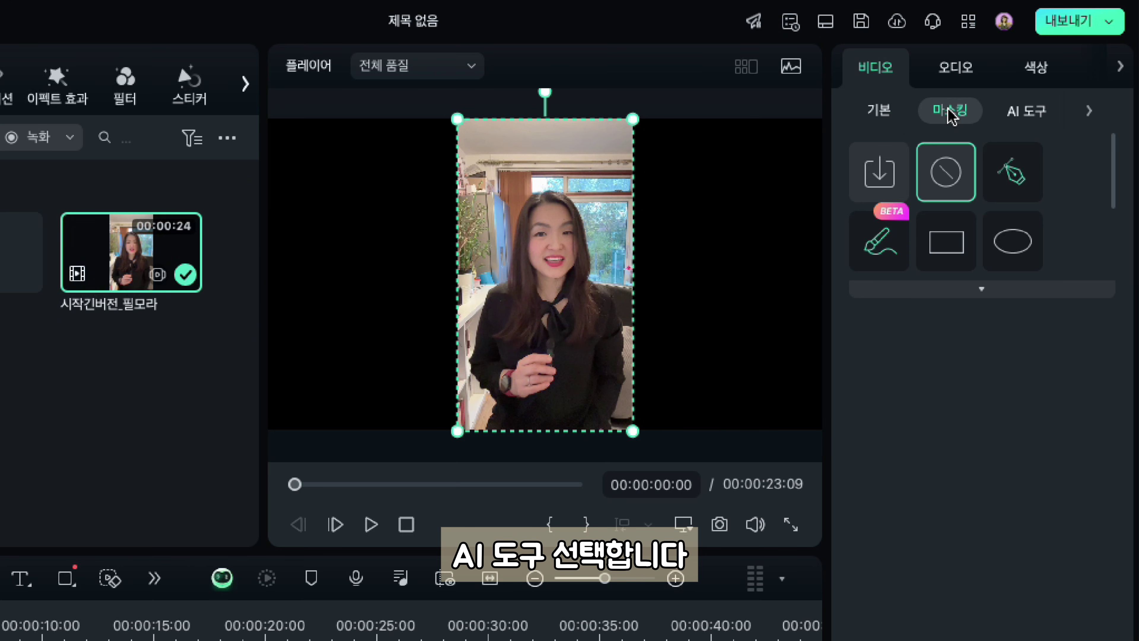
{"action": "left_click", "coordinate": [1031, 115]}
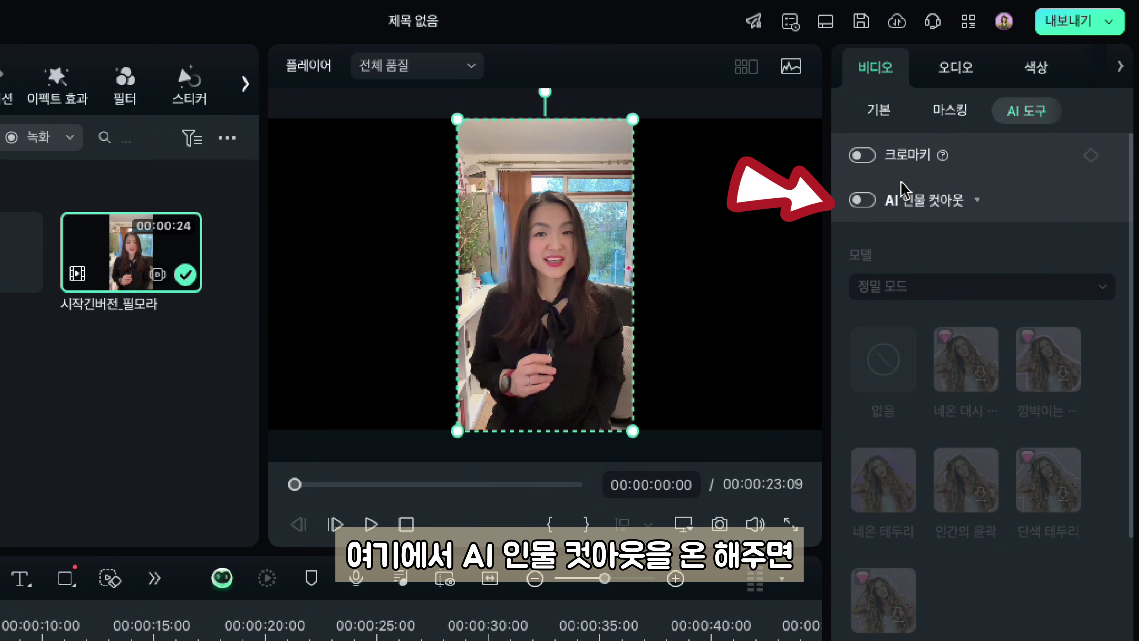
{"action": "left_click", "coordinate": [862, 200]}
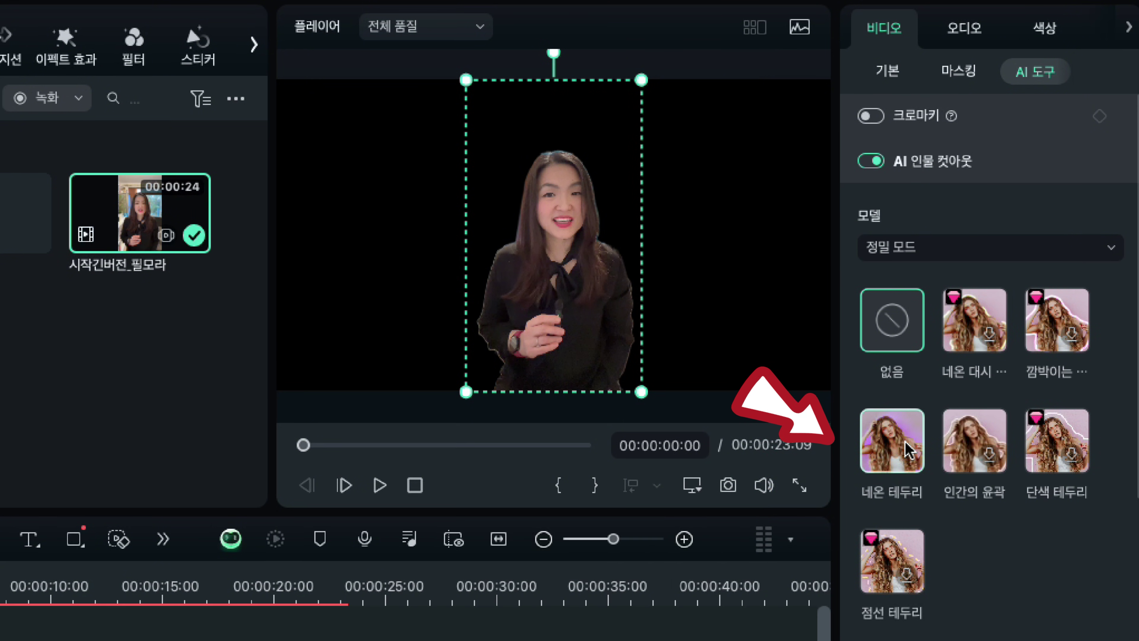
- Apply the neon border (네온 테두리) to the cutout presenter, with a light blue colour and a strength (강화) of 2.00
{"action": "left_click", "coordinate": [906, 445]}
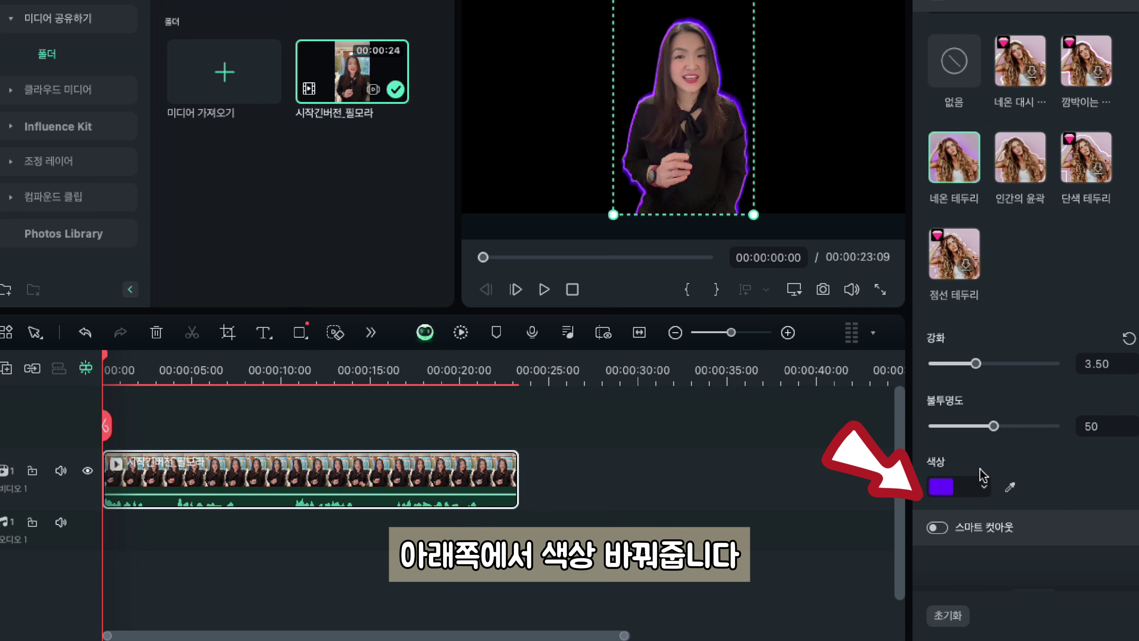
{"action": "left_click", "coordinate": [983, 484]}
{"action": "left_click", "coordinate": [940, 515]}
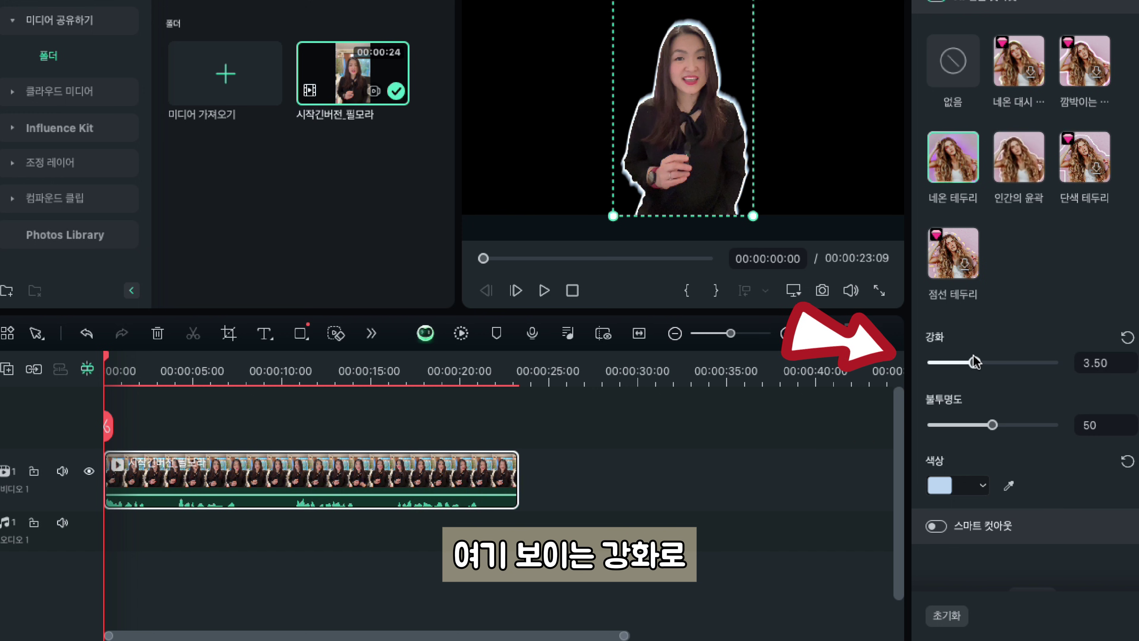
{"action": "left_click_drag", "start_coordinate": [974, 363], "coordinate": [948, 364]}
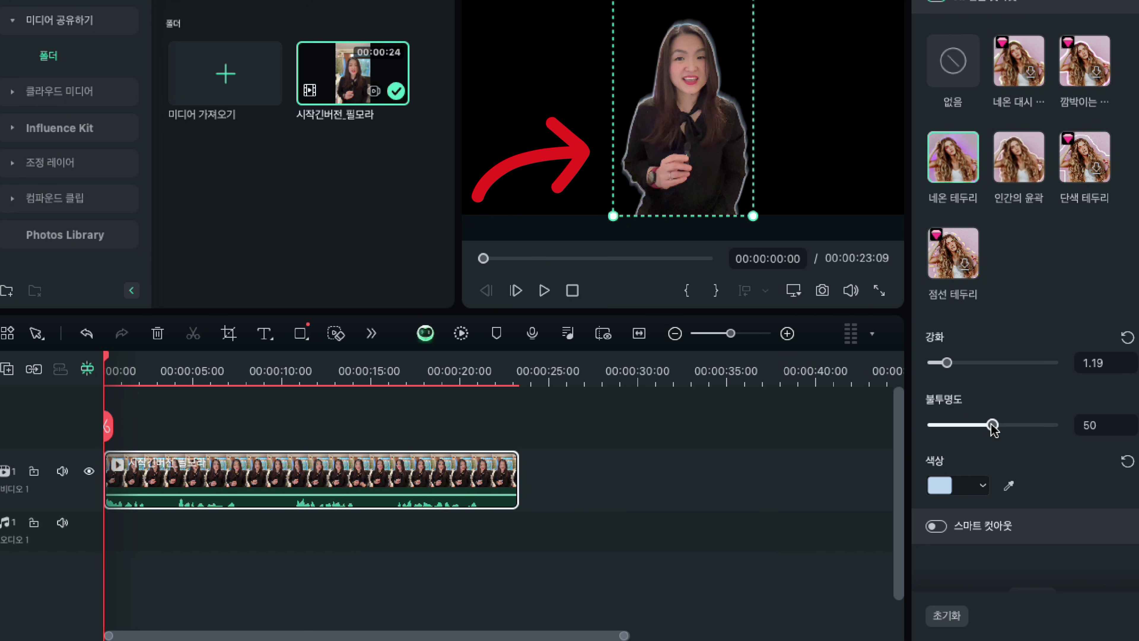
{"action": "mouse_move", "coordinate": [992, 425]}
{"action": "left_mouse_down"}
{"action": "mouse_move", "coordinate": [965, 426]}
{"action": "mouse_move", "coordinate": [1008, 426]}
{"action": "mouse_move", "coordinate": [993, 429]}
{"action": "left_mouse_up"}
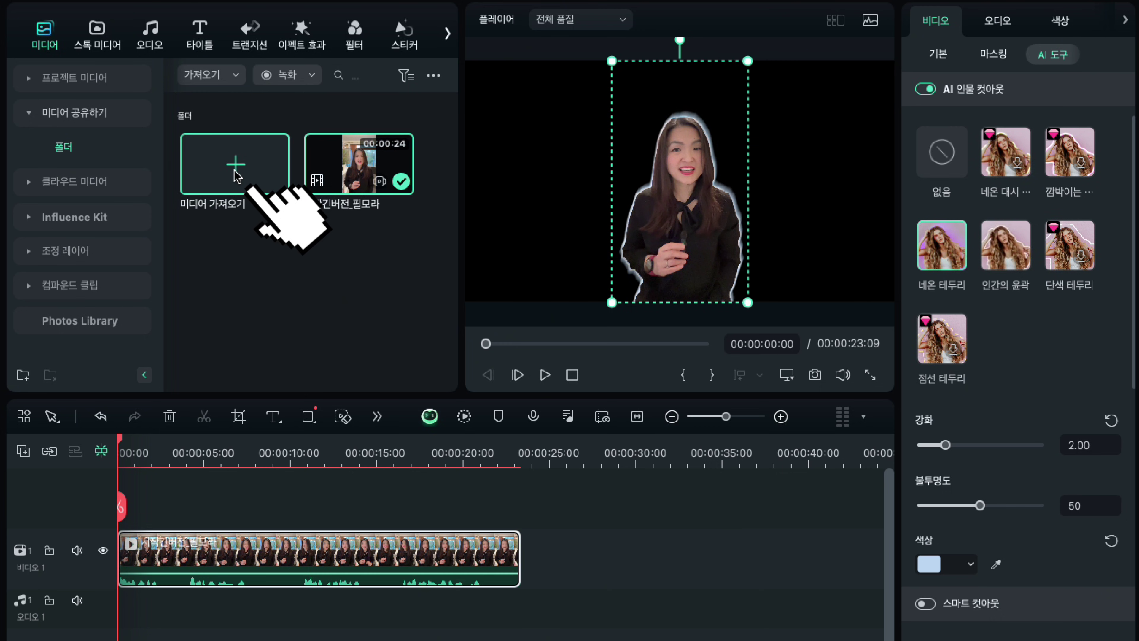
- Import the background videos ai.mp4 and 영상제작 복사본.mp4 together from the 필모라14 folder
{"action": "left_click", "coordinate": [235, 175]}
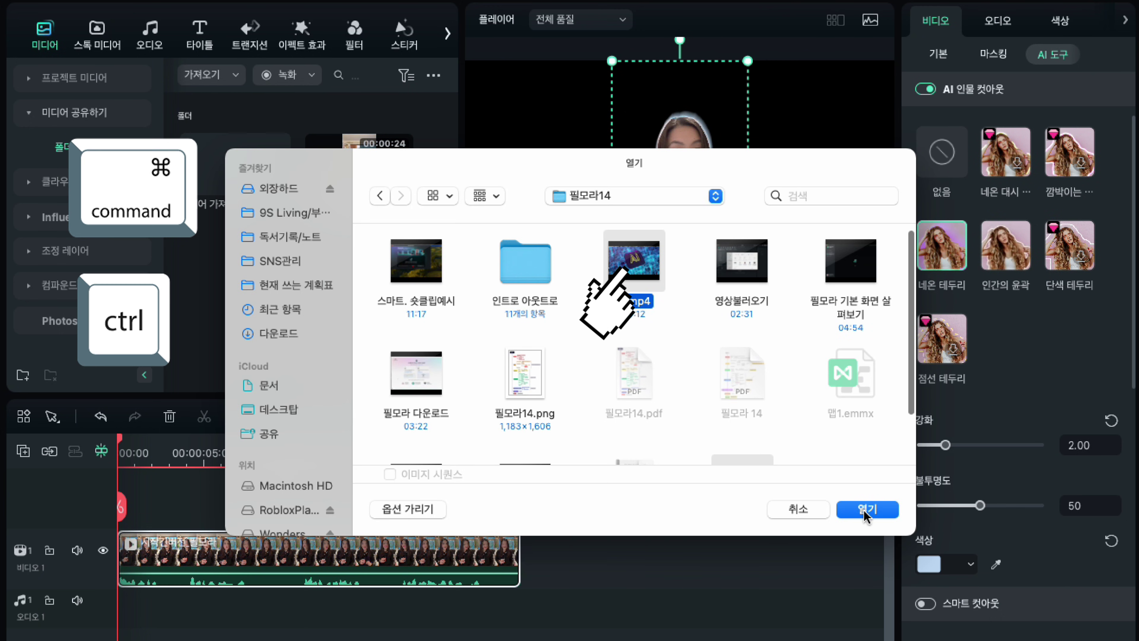
{"action": "scroll", "coordinate": [779, 451], "scroll_direction": "down", "scroll_amount": 3}
{"action": "left_click", "coordinate": [742, 410], "text": "super"}
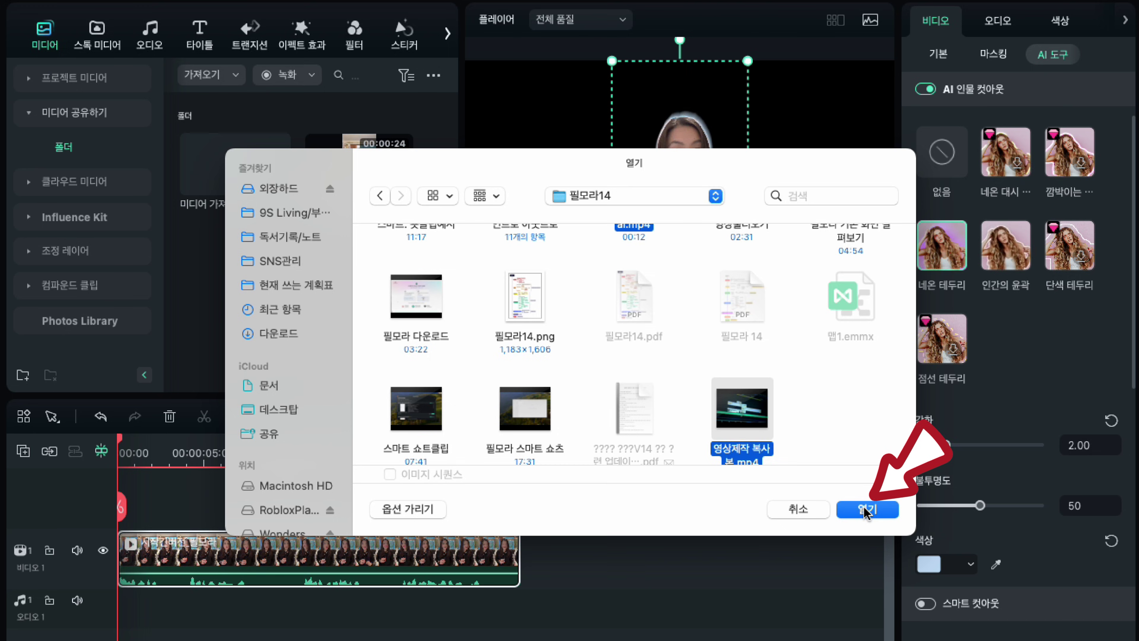
{"action": "left_click", "coordinate": [867, 510]}
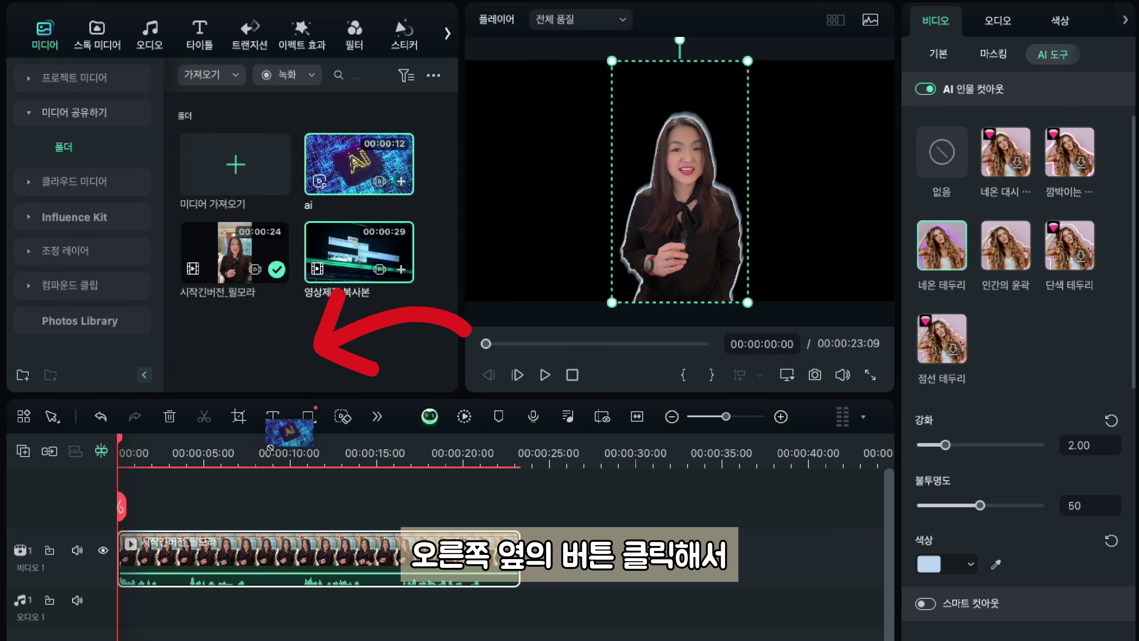
- Insert both background clips at the start of video track 1 using 3840 x 2160 30fps, and move the presenter clip to the start of video track 2
{"action": "left_click_drag", "start_coordinate": [352, 170], "coordinate": [140, 621]}
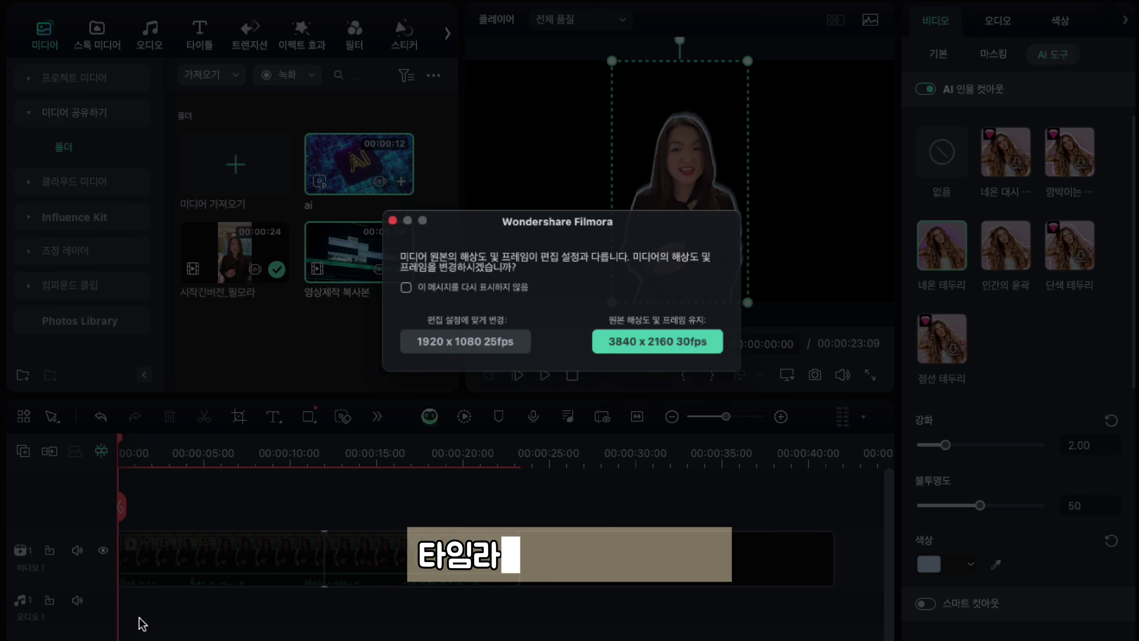
{"action": "key", "text": "Return"}
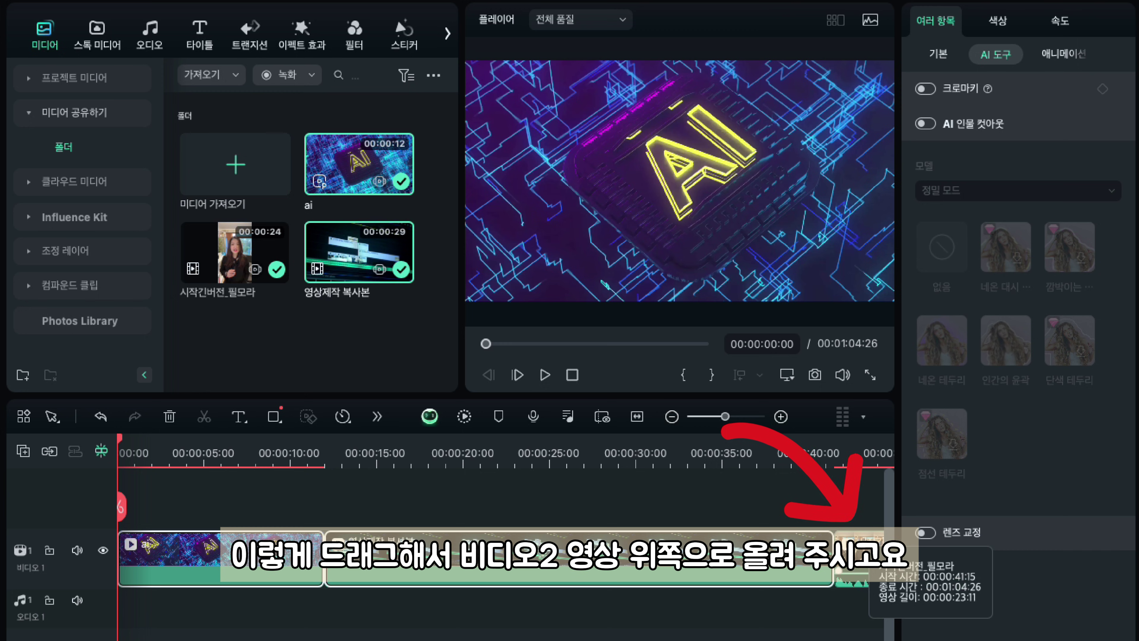
{"action": "left_click_drag", "start_coordinate": [863, 557], "coordinate": [150, 523]}
{"action": "left_click", "coordinate": [267, 612]}
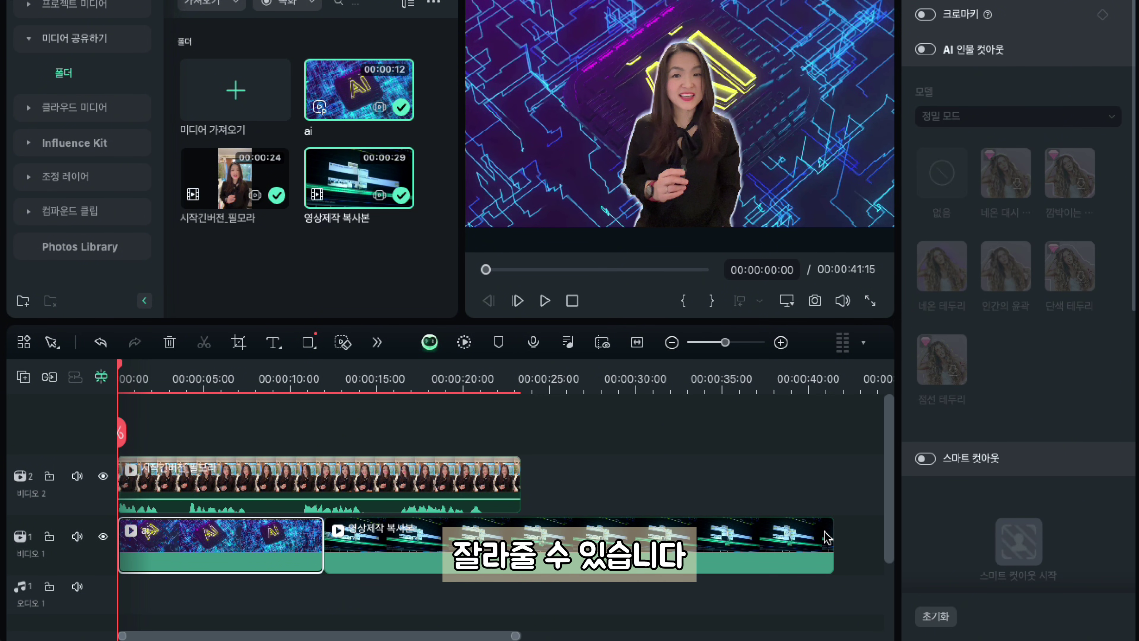
- Trim the end of the 영상제작 복사본 clip on video track 1 to match the end of the presenter clip
{"action": "left_click", "coordinate": [837, 533]}
{"action": "left_click", "coordinate": [815, 536]}
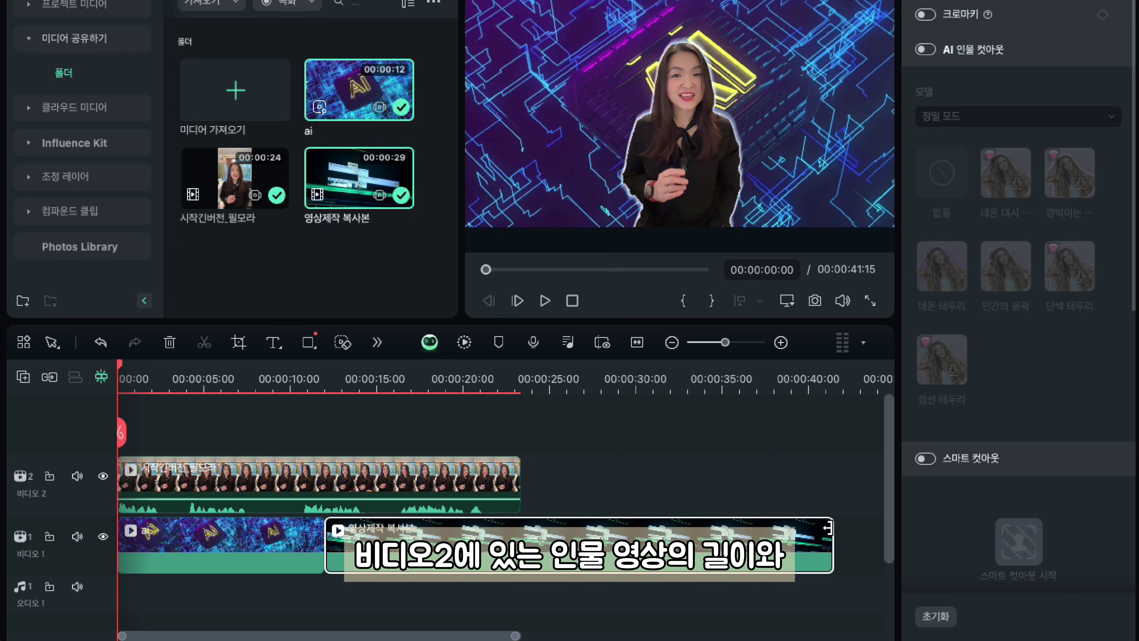
{"action": "left_click_drag", "start_coordinate": [832, 530], "coordinate": [516, 514]}
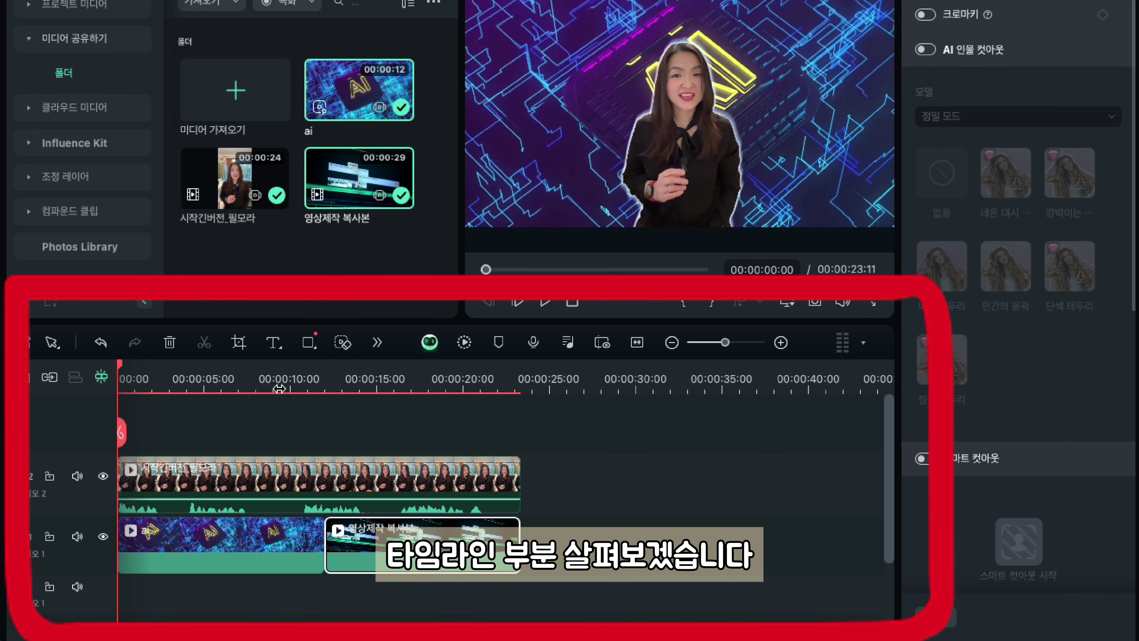
{"action": "left_click", "coordinate": [335, 381]}
{"action": "left_click_drag", "start_coordinate": [335, 372], "coordinate": [119, 379]}
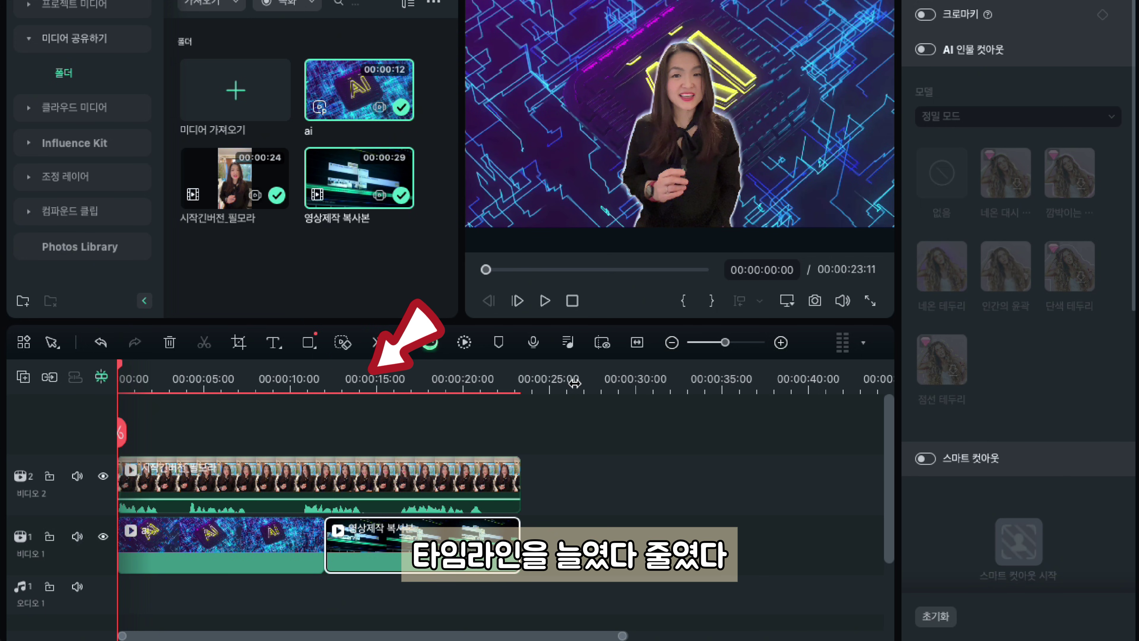
{"action": "scroll", "coordinate": [620, 379], "scroll_direction": "up", "scroll_amount": 5}
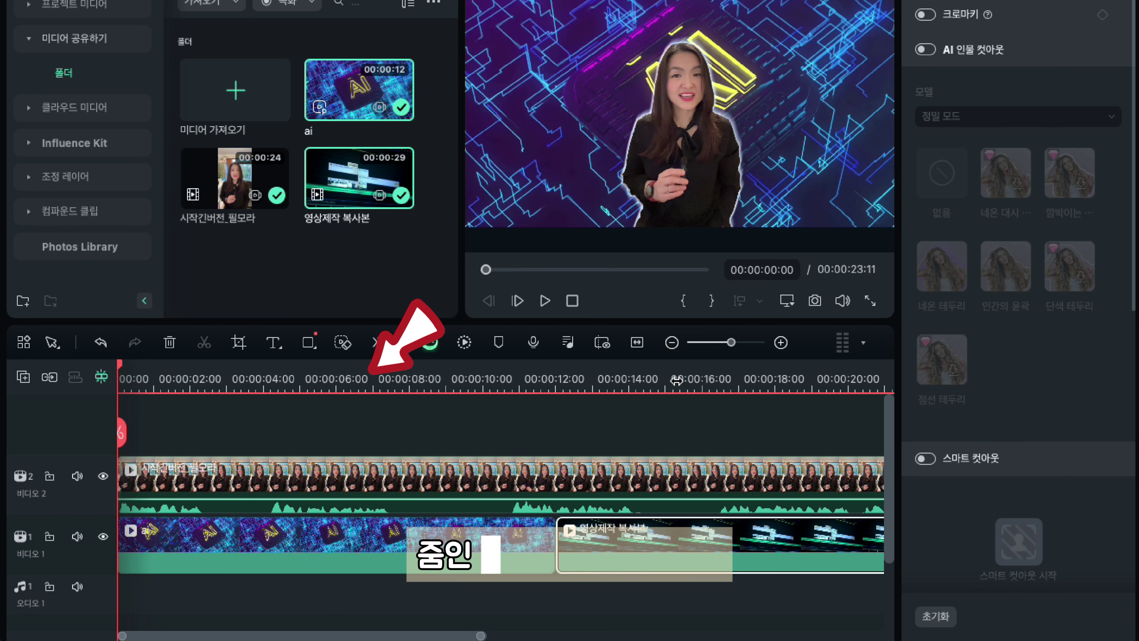
{"action": "scroll", "coordinate": [621, 381], "scroll_direction": "down", "scroll_amount": 3}
{"action": "scroll", "coordinate": [622, 380], "scroll_direction": "down", "scroll_amount": 5}
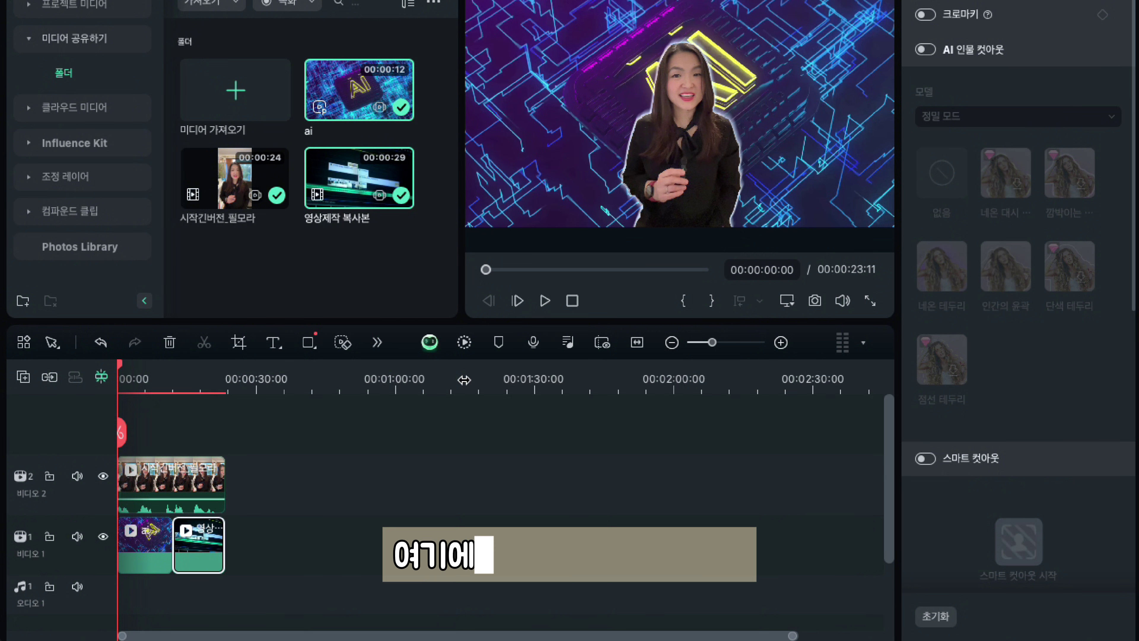
{"action": "scroll", "coordinate": [539, 385], "scroll_direction": "up", "scroll_amount": 2}
{"action": "scroll", "coordinate": [539, 386], "scroll_direction": "up", "scroll_amount": 5}
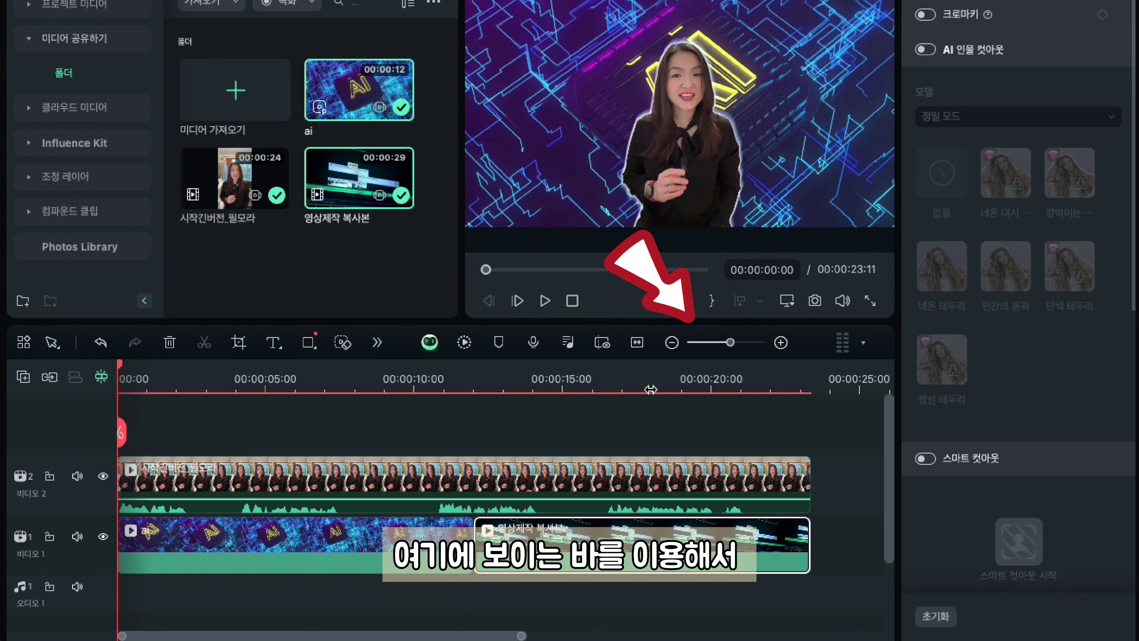
{"action": "scroll", "coordinate": [651, 390], "scroll_direction": "down", "scroll_amount": 2}
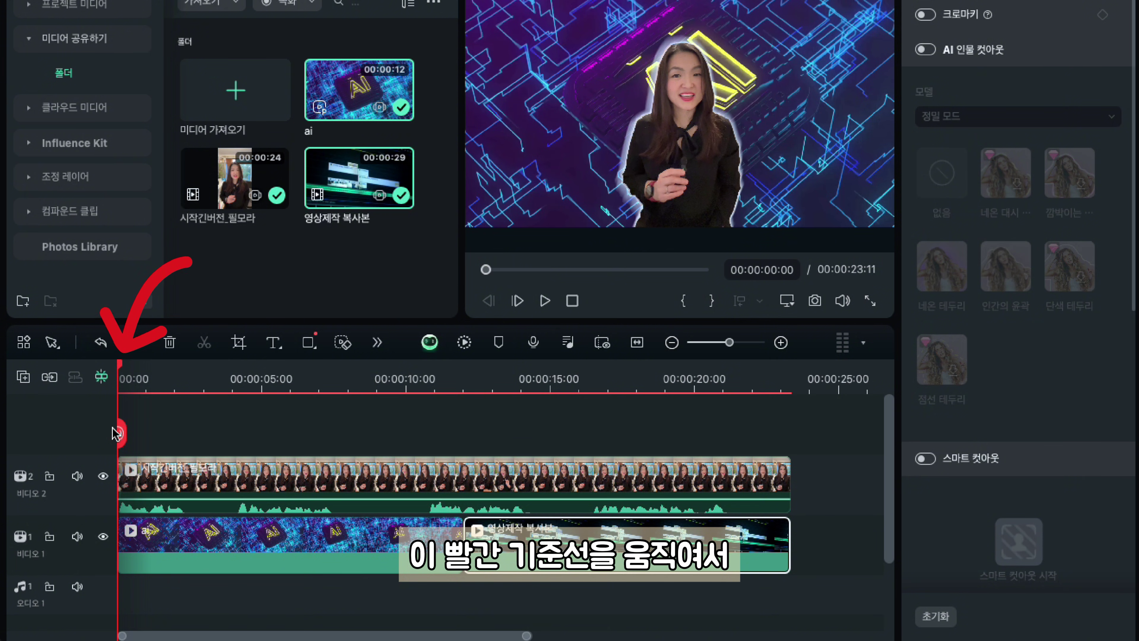
- Try splitting the timeline clips at 00:00:02:18, undo each split, and return the playhead to the start
{"action": "left_click_drag", "start_coordinate": [116, 434], "coordinate": [193, 438]}
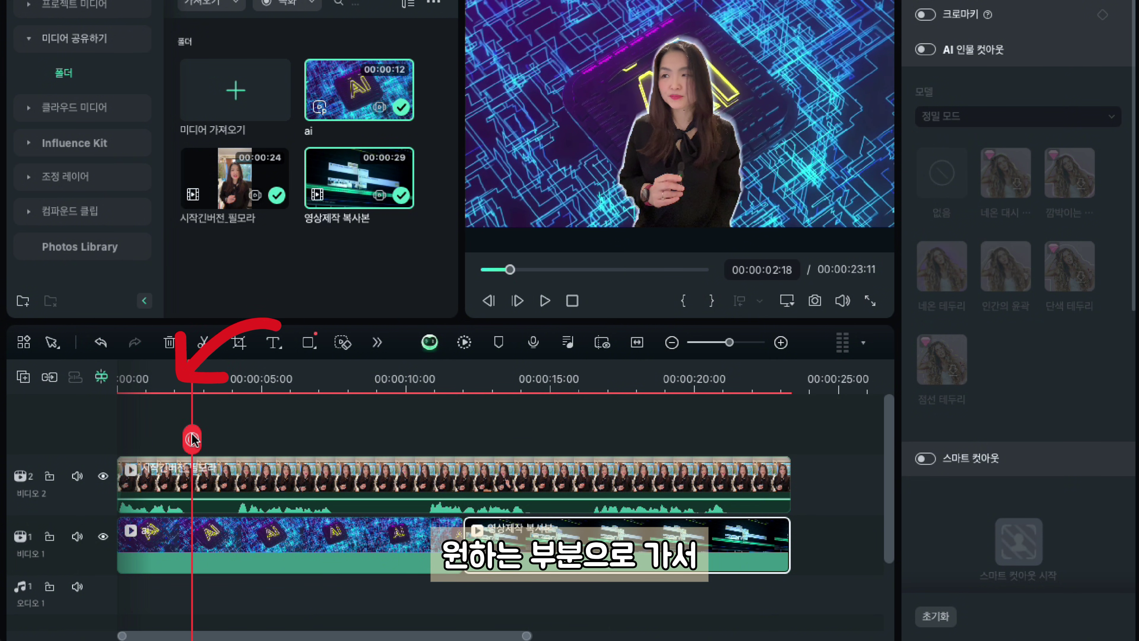
{"action": "left_click", "coordinate": [205, 344]}
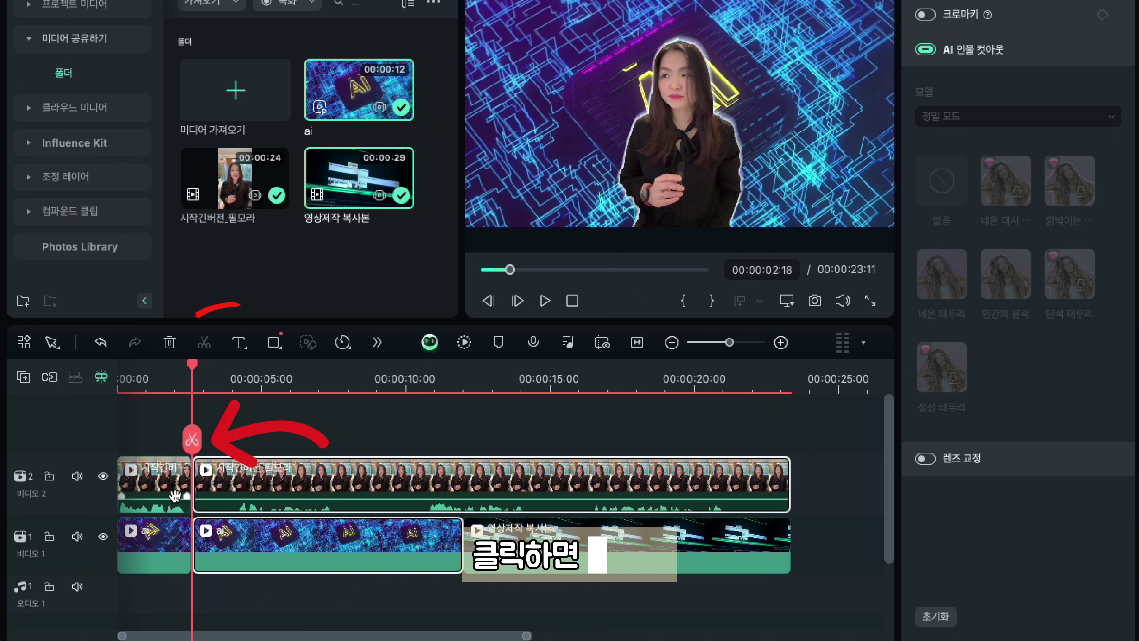
{"action": "left_click", "coordinate": [101, 344]}
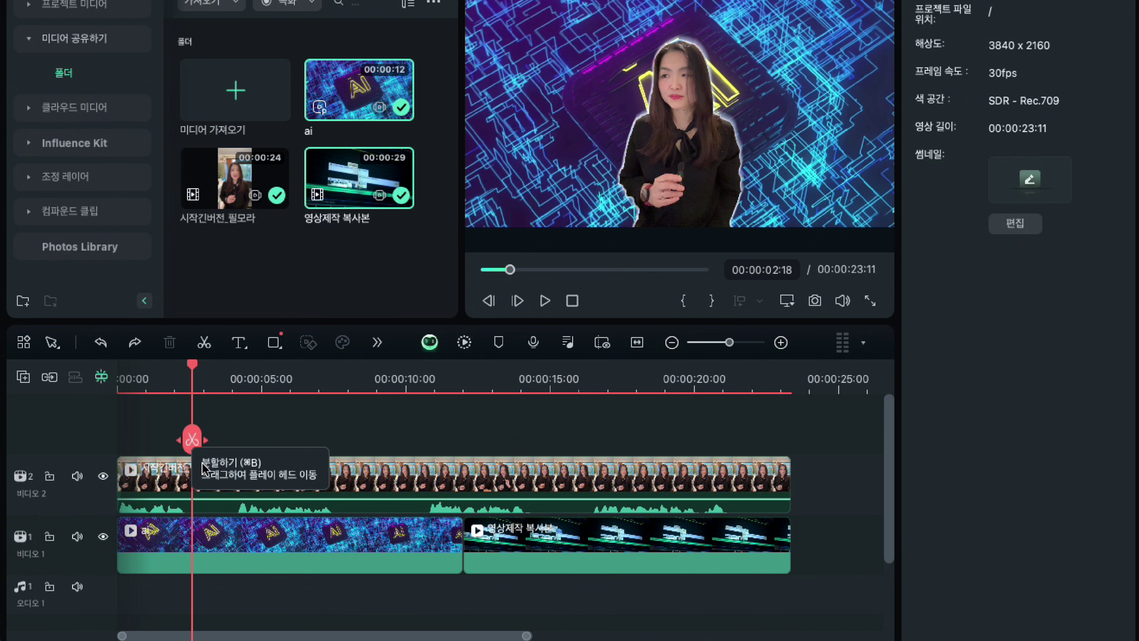
{"action": "left_click", "coordinate": [193, 441]}
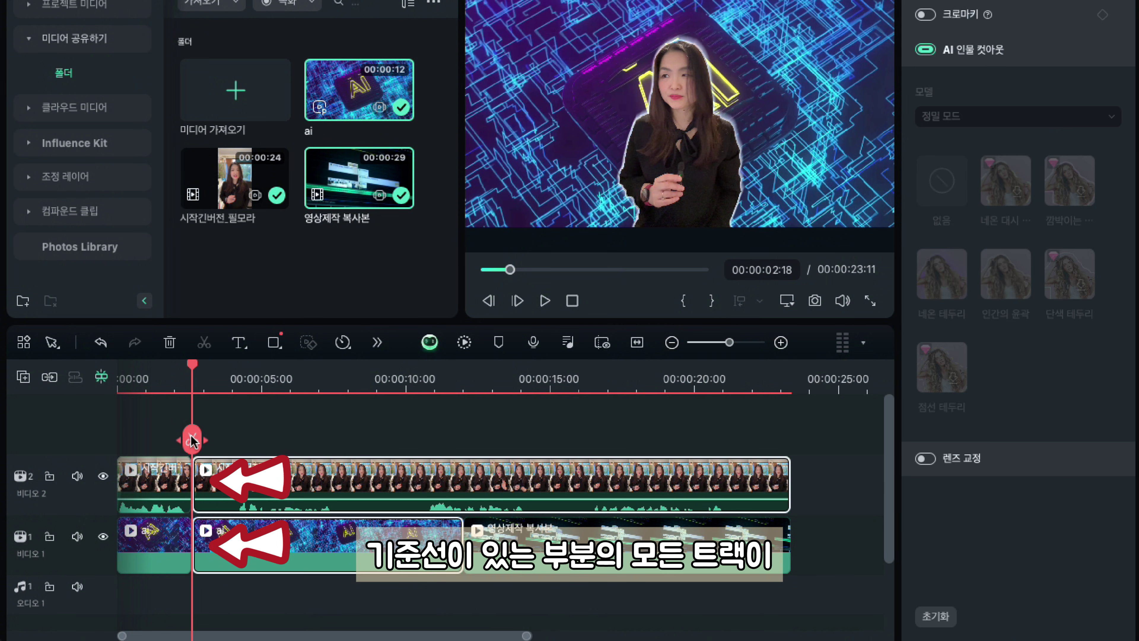
{"action": "left_click", "coordinate": [100, 343]}
{"action": "left_click", "coordinate": [218, 482]}
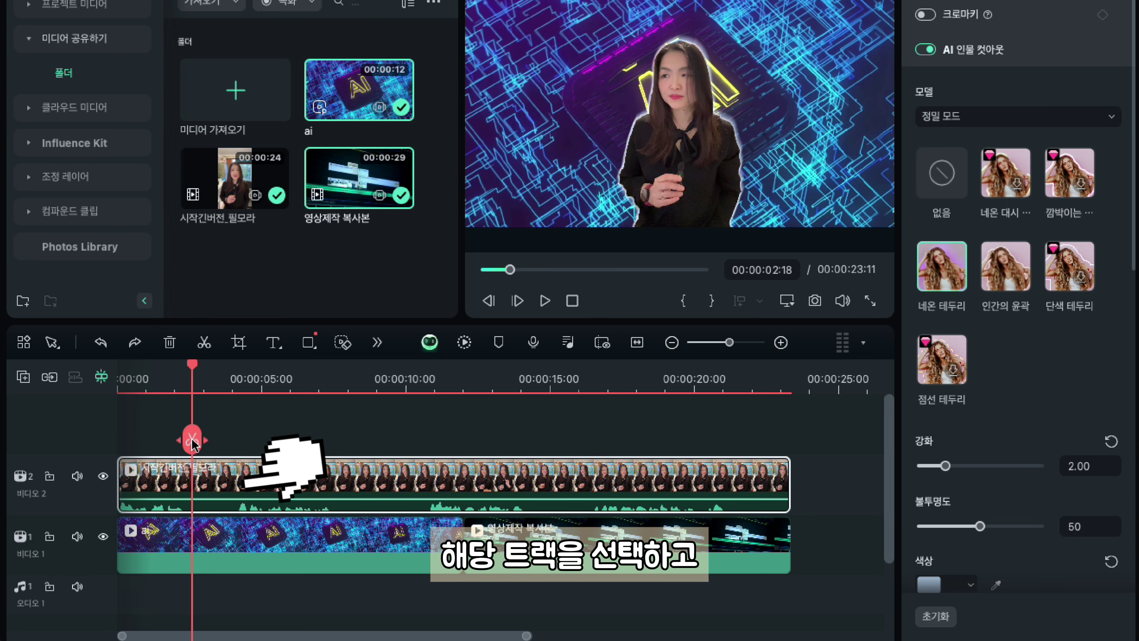
{"action": "left_click", "coordinate": [102, 343]}
{"action": "left_click_drag", "start_coordinate": [186, 367], "coordinate": [117, 372]}
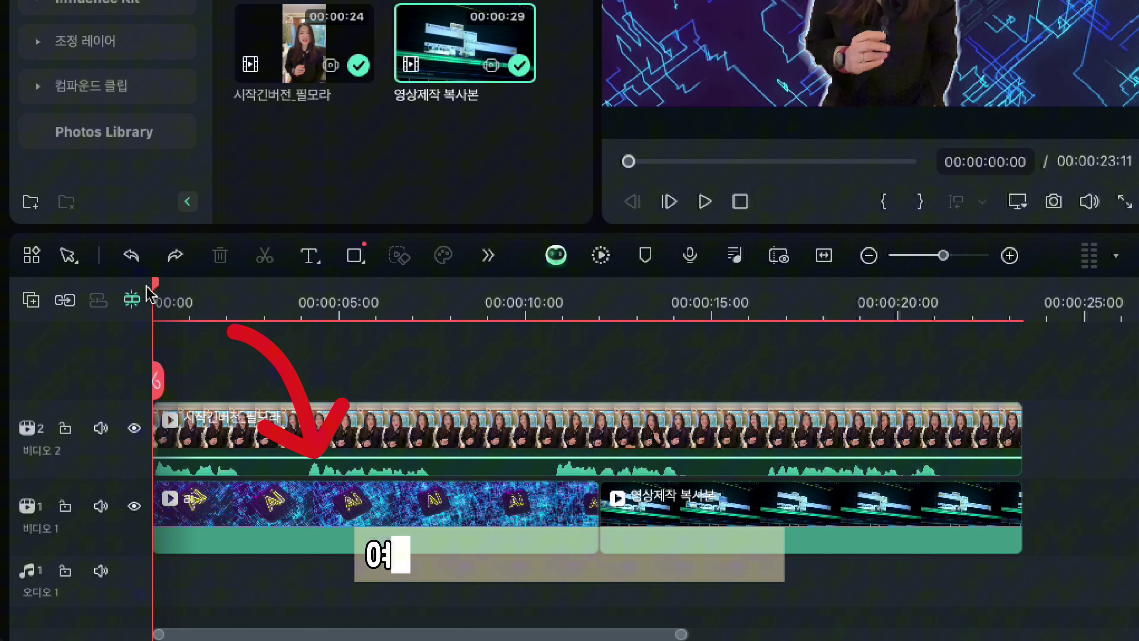
- Run silence detection (무음 구간 탐지) on the presenter clip with volume 25%, minimum time 0.5 s and buffer 0.1 s
{"action": "left_click_drag", "start_coordinate": [150, 294], "coordinate": [217, 302]}
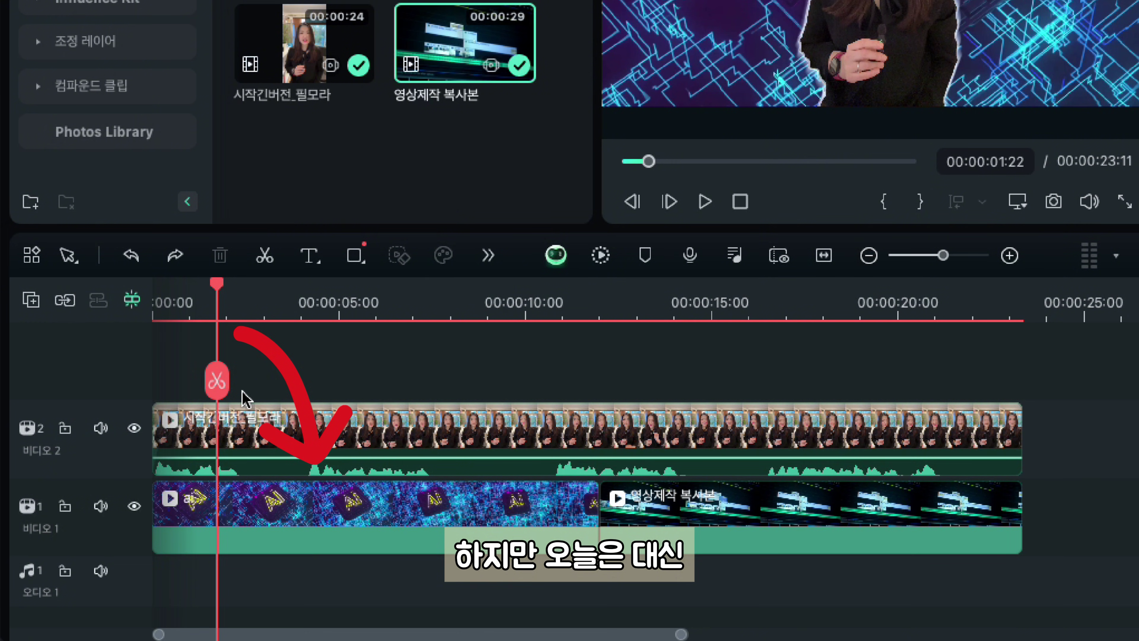
{"action": "left_click", "coordinate": [254, 440]}
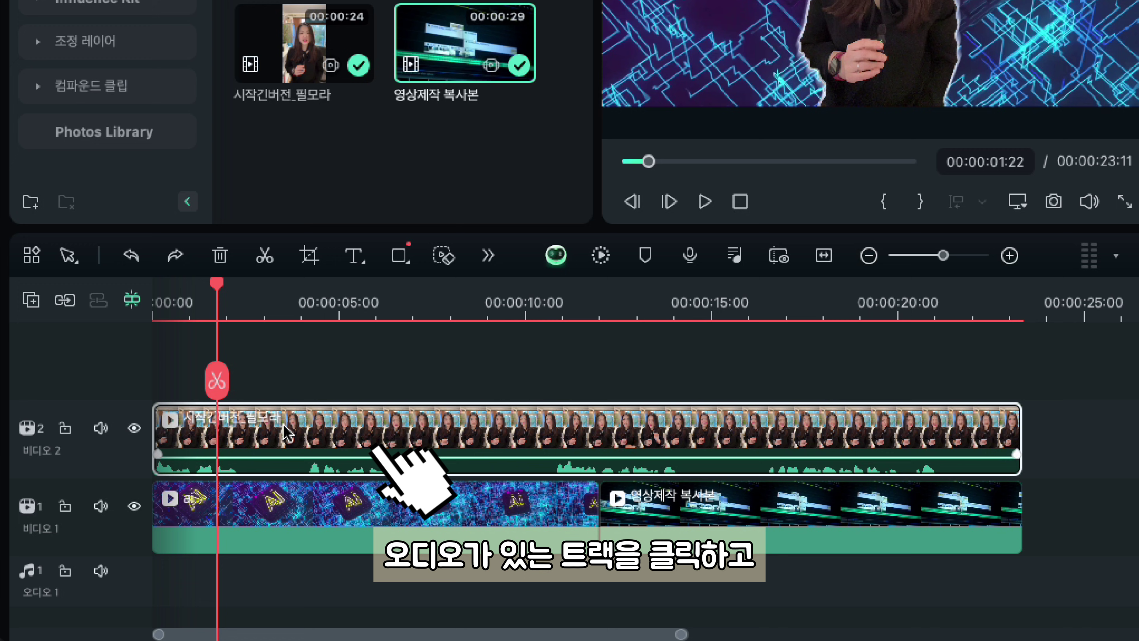
{"action": "right_click", "coordinate": [284, 427]}
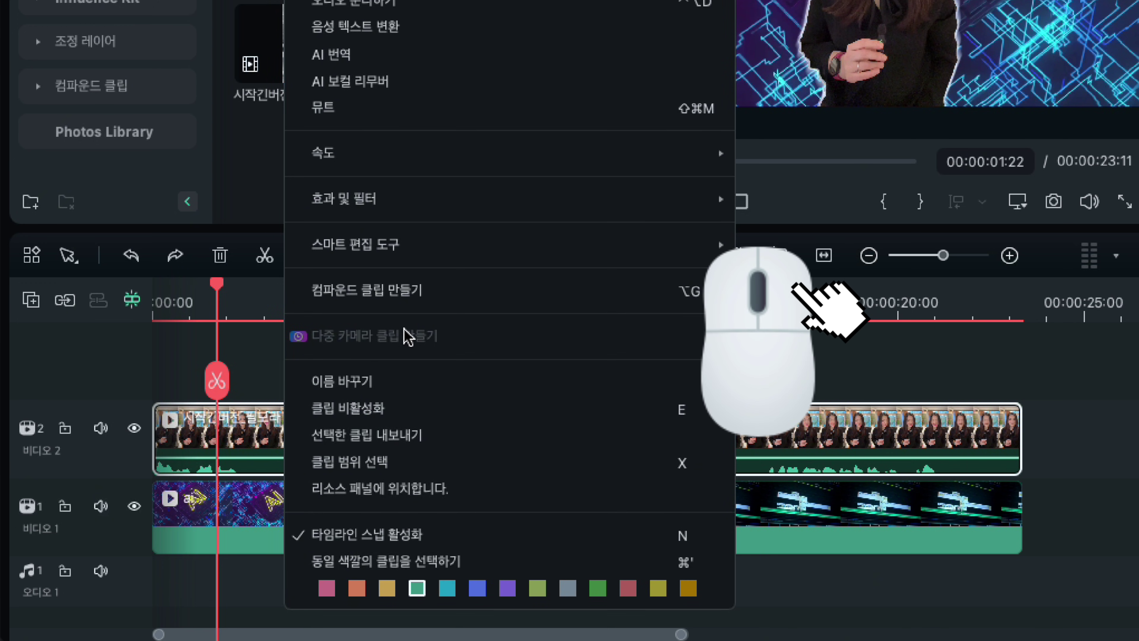
{"action": "mouse_move", "coordinate": [424, 245]}
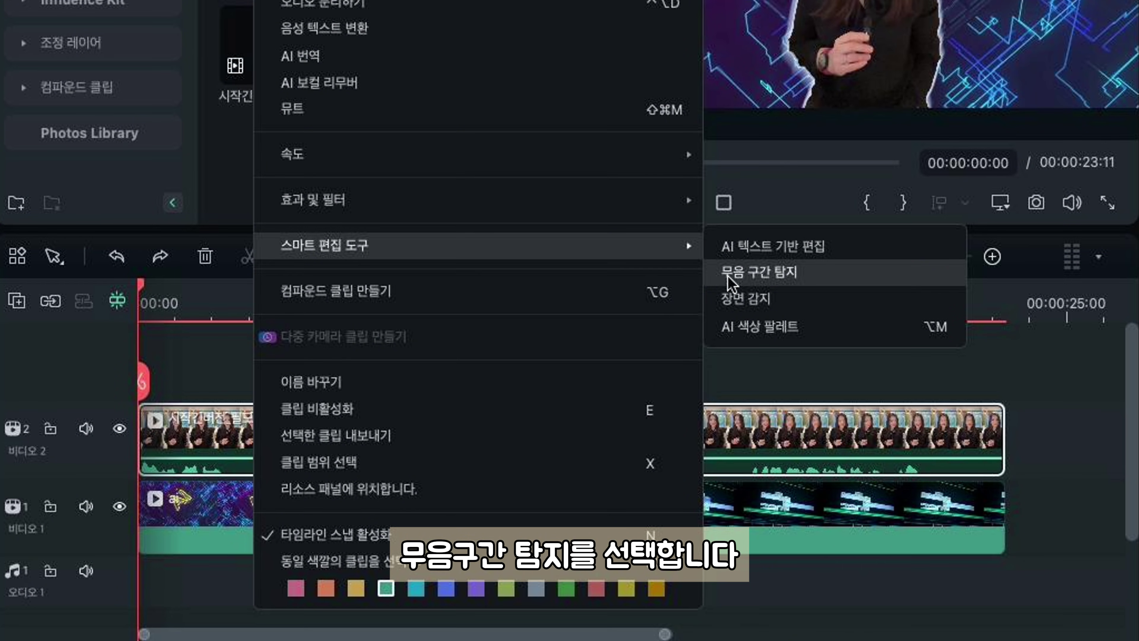
{"action": "left_click", "coordinate": [728, 276]}
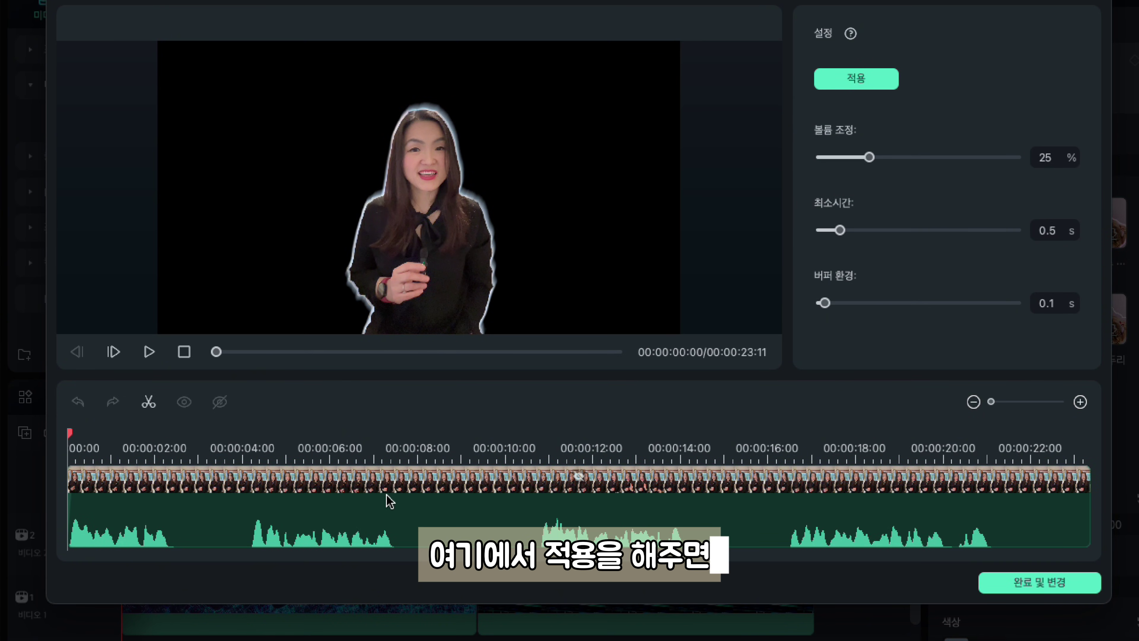
{"action": "left_click", "coordinate": [845, 81]}
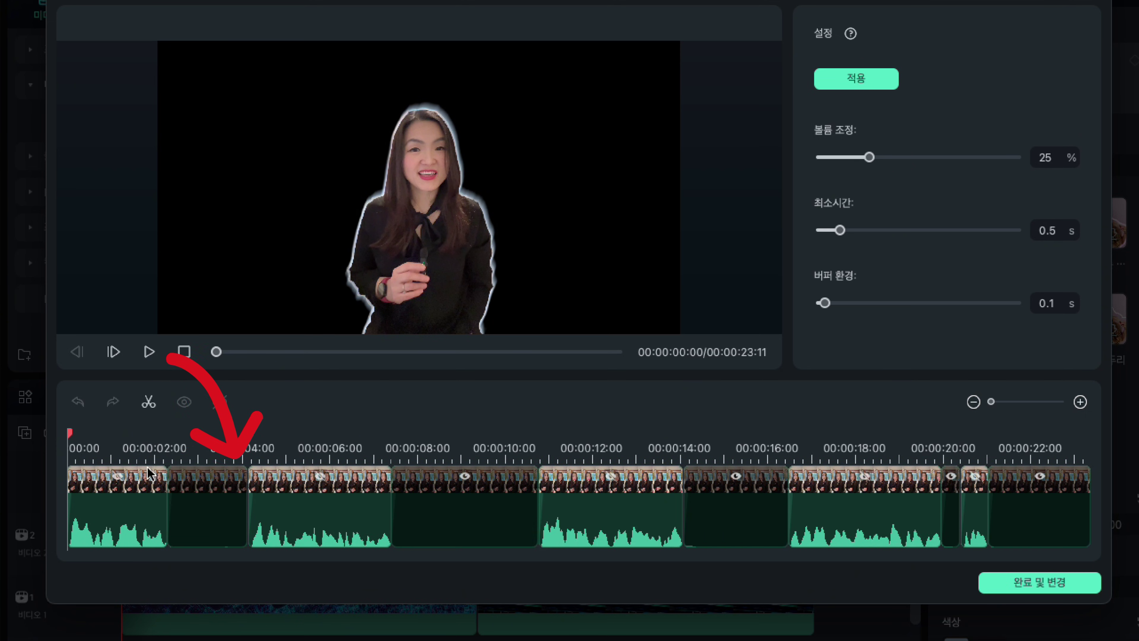
- Preview the presenter clip with its silent sections cut, and replace the timeline clip with that version
{"action": "left_click", "coordinate": [150, 351]}
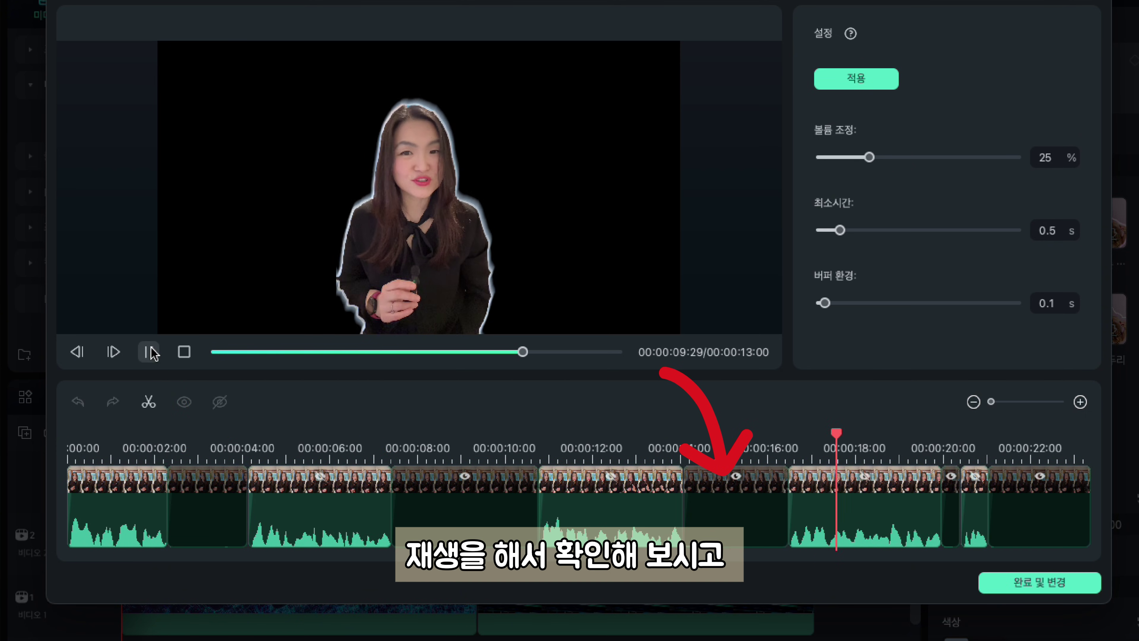
{"action": "left_click", "coordinate": [150, 352]}
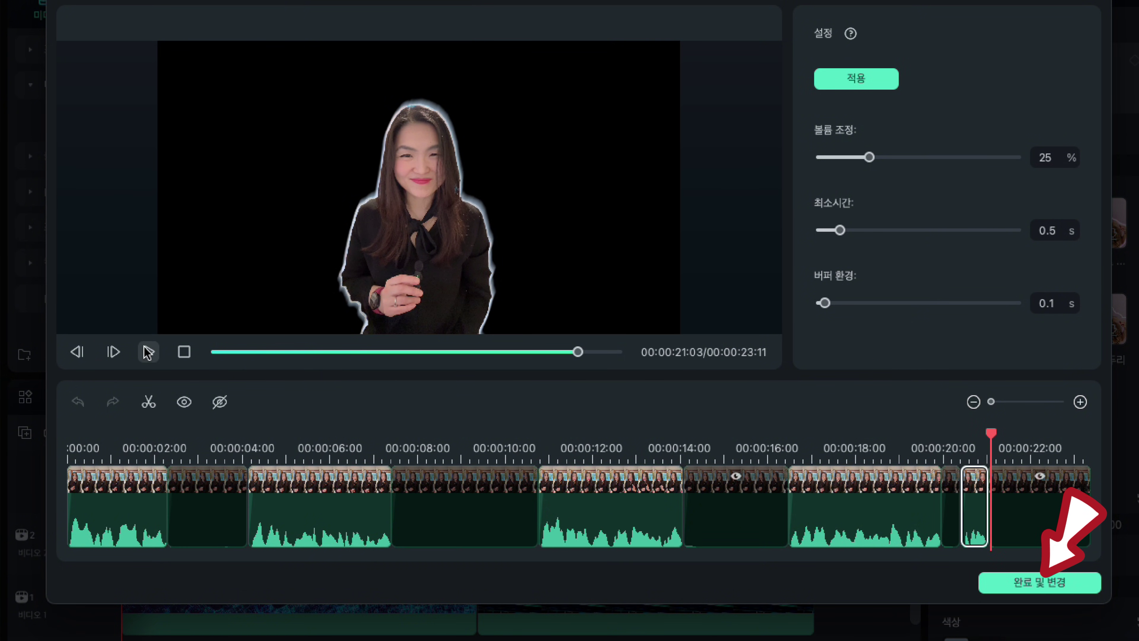
{"action": "left_click", "coordinate": [1010, 582]}
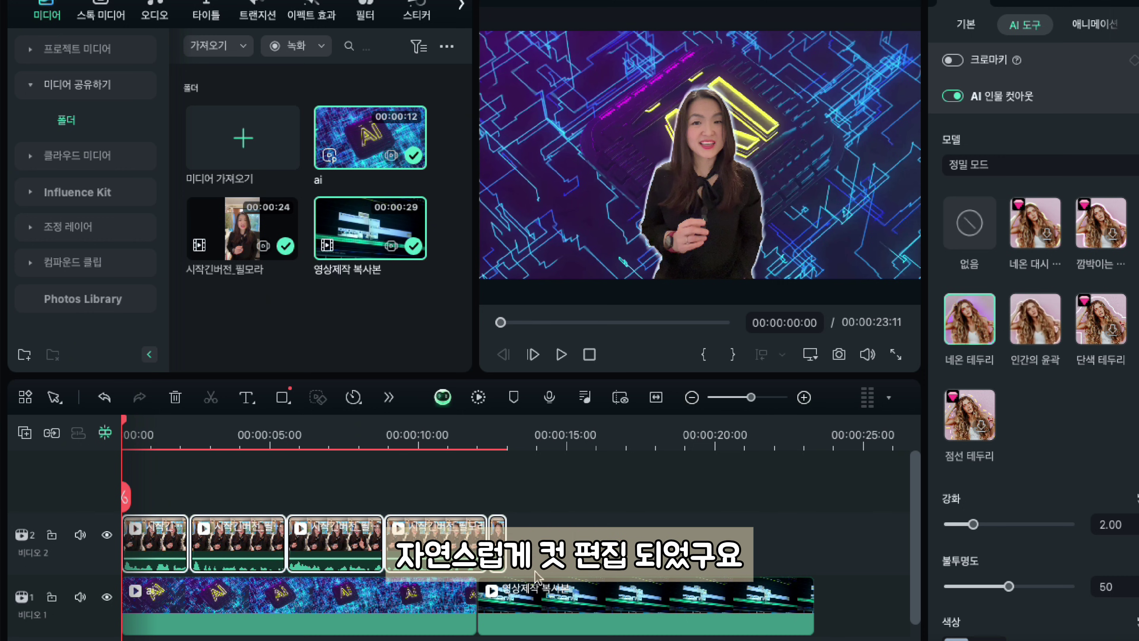
- Trim the ai clip to end at 00:00:05:17, and remove the part of the 영상제작 복사본 clip beyond the presenter's end at 00:00:13:00
{"action": "left_click", "coordinate": [415, 613]}
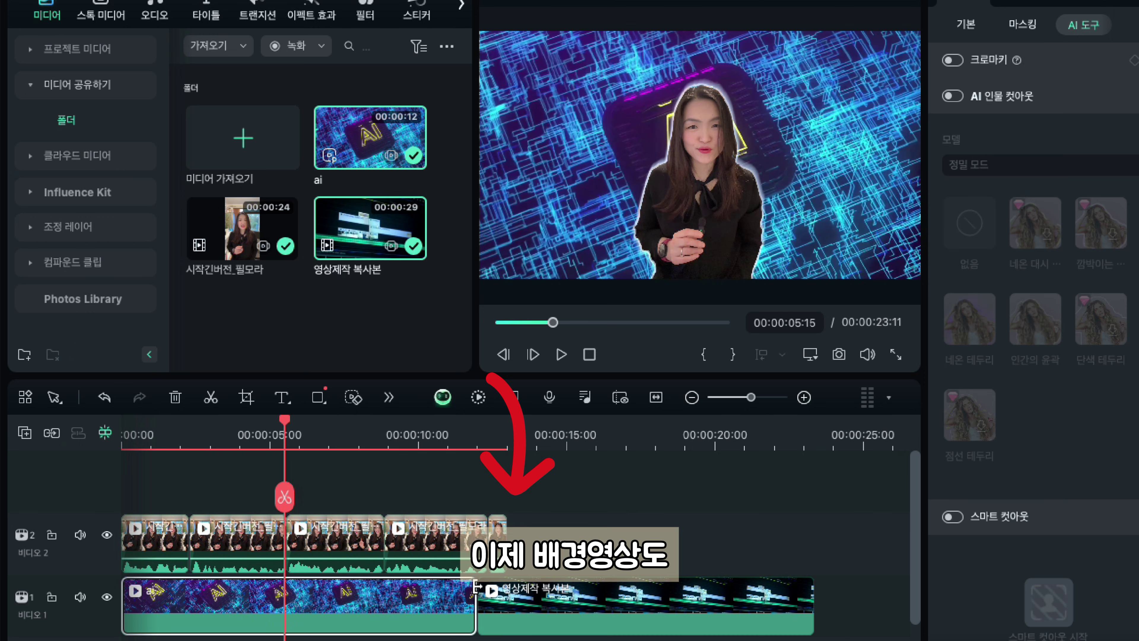
{"action": "left_click_drag", "start_coordinate": [477, 586], "coordinate": [286, 584]}
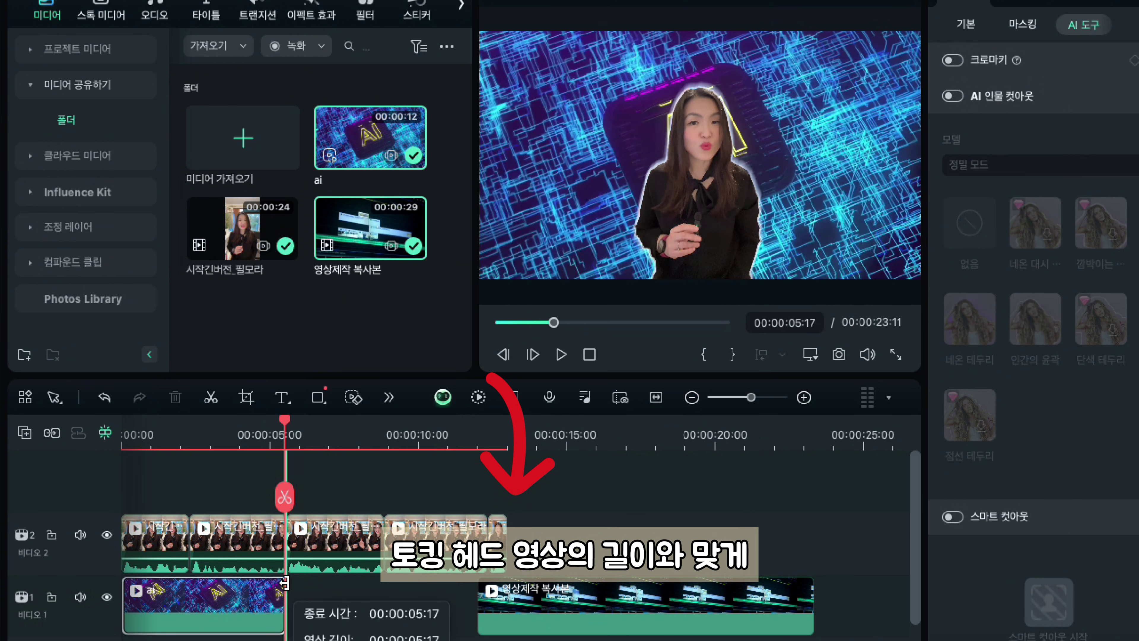
{"action": "left_click", "coordinate": [574, 617]}
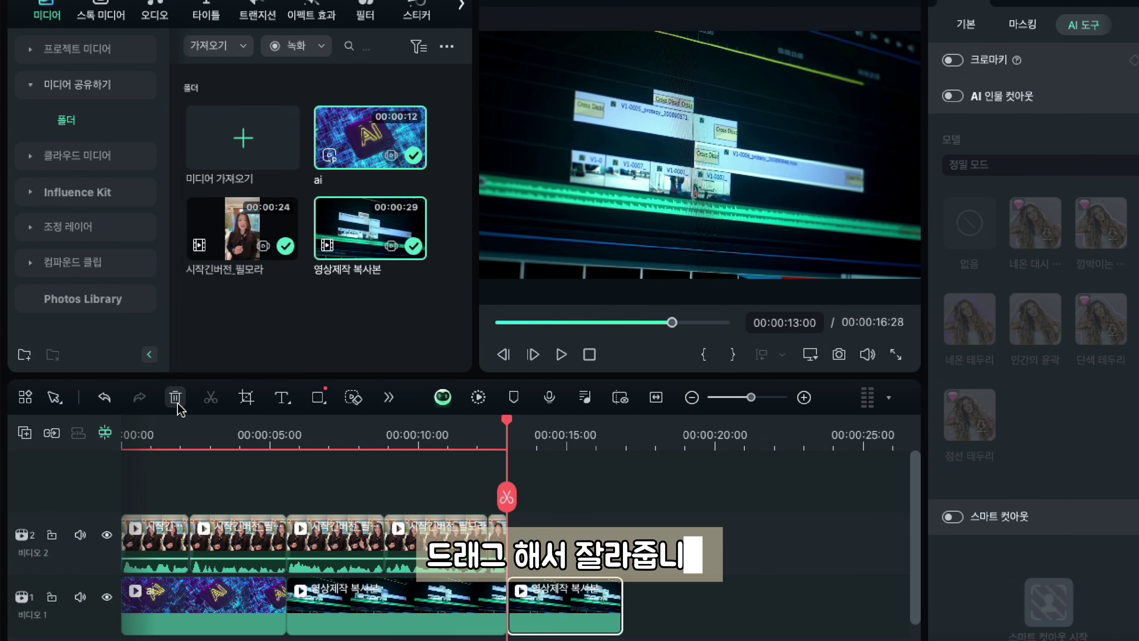
{"action": "key", "text": "Delete"}
{"action": "left_click", "coordinate": [495, 598]}
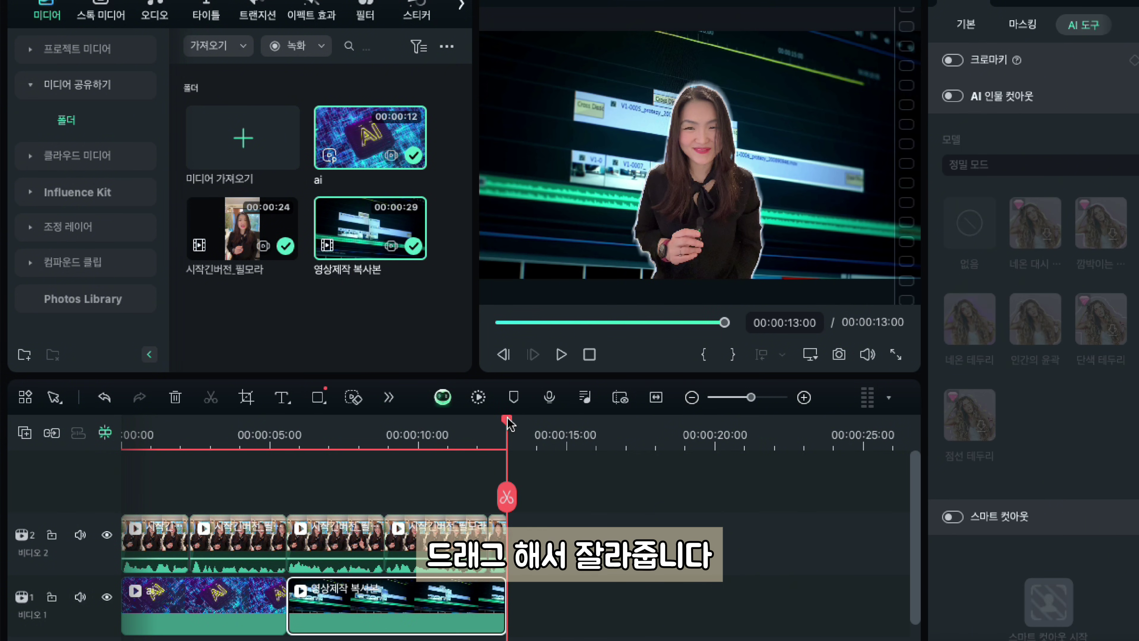
- Try adding the basic title template (기본 제목) at the start of the timeline, above the presenter clips
{"action": "left_click_drag", "start_coordinate": [508, 423], "coordinate": [127, 429]}
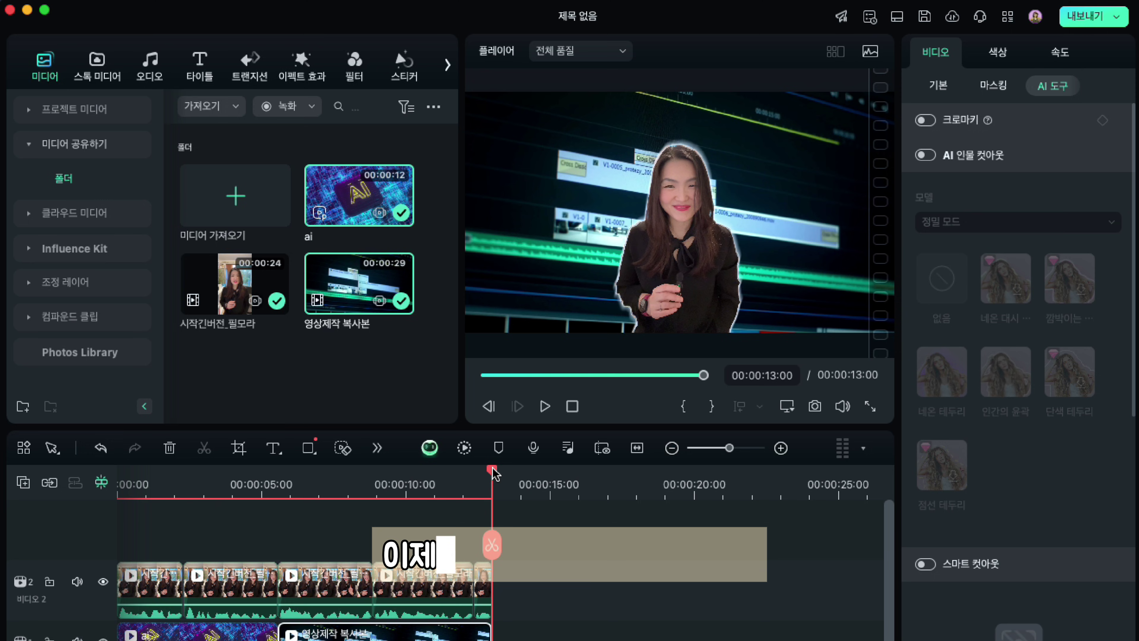
{"action": "left_click_drag", "start_coordinate": [491, 489], "coordinate": [120, 491]}
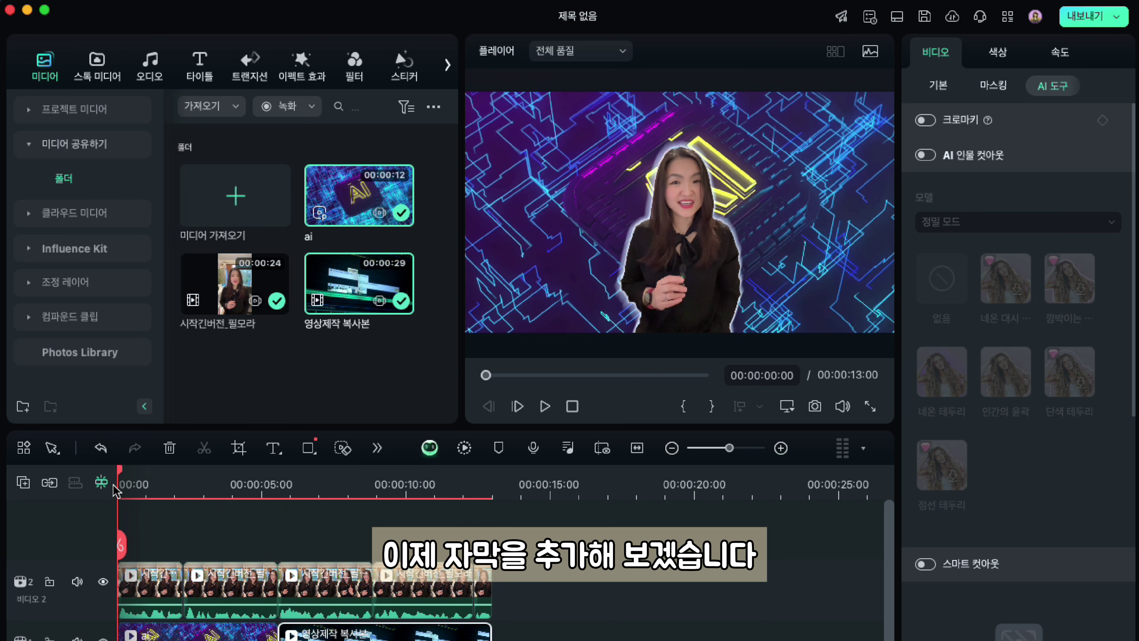
{"action": "left_click", "coordinate": [198, 68]}
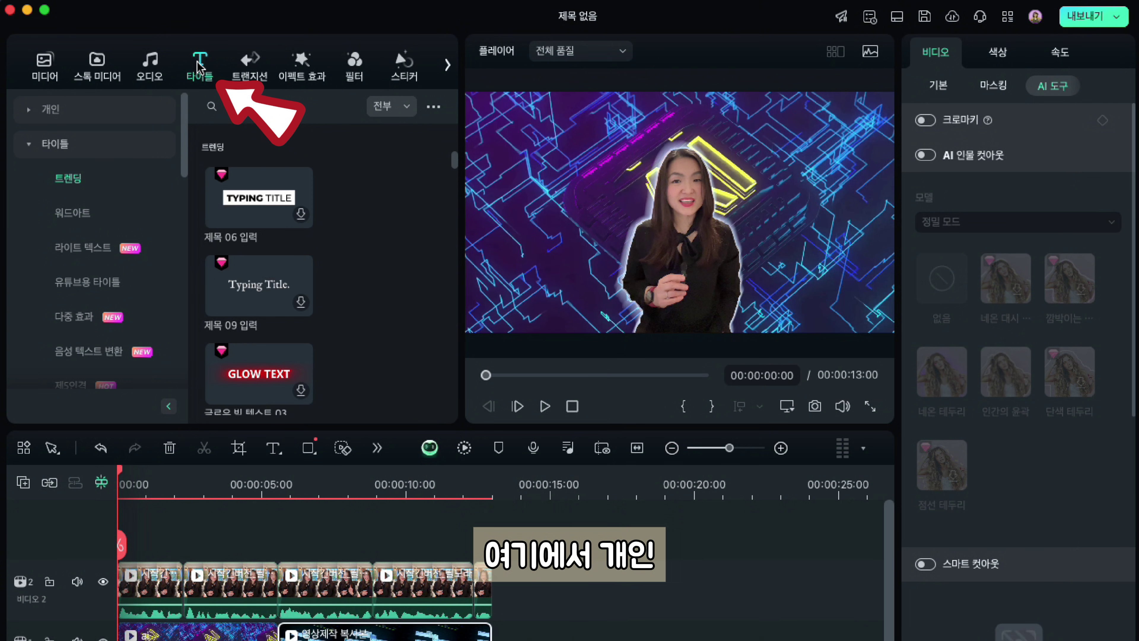
{"action": "scroll", "coordinate": [253, 278], "scroll_direction": "down", "scroll_amount": 10}
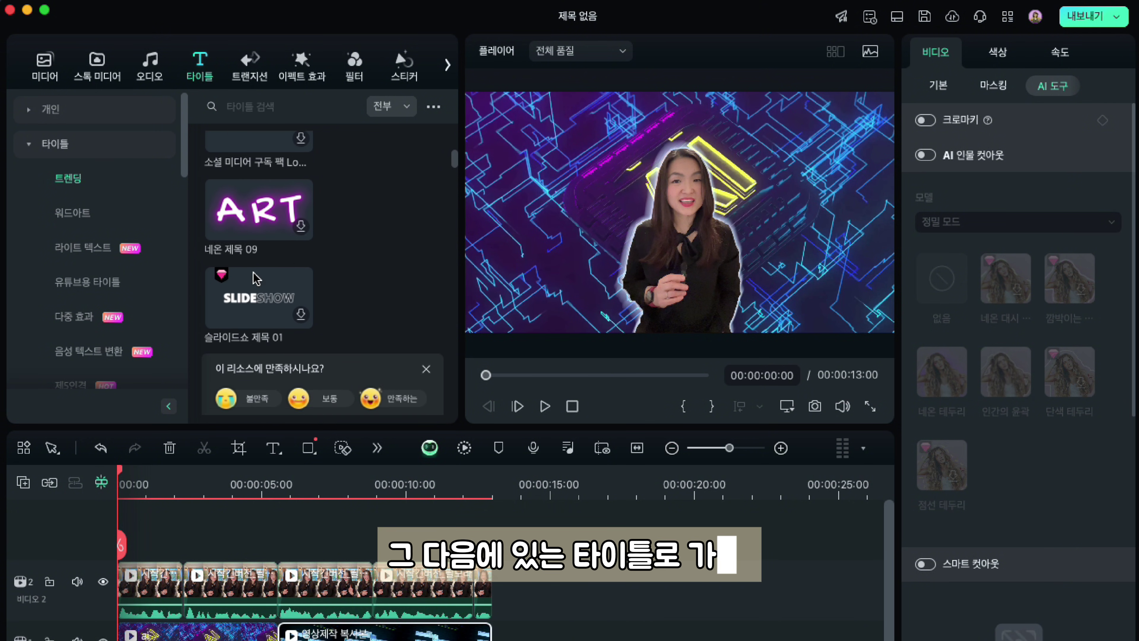
{"action": "scroll", "coordinate": [253, 278], "scroll_direction": "up", "scroll_amount": 6}
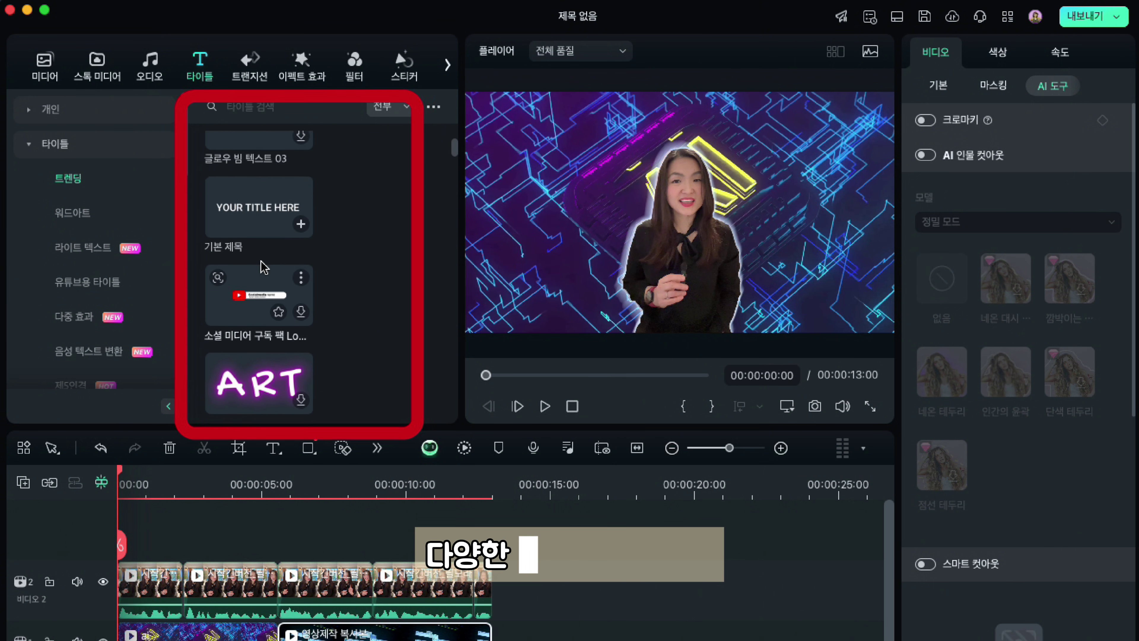
{"action": "scroll", "coordinate": [267, 195], "scroll_direction": "down", "scroll_amount": 2}
{"action": "scroll", "coordinate": [268, 192], "scroll_direction": "up", "scroll_amount": 1}
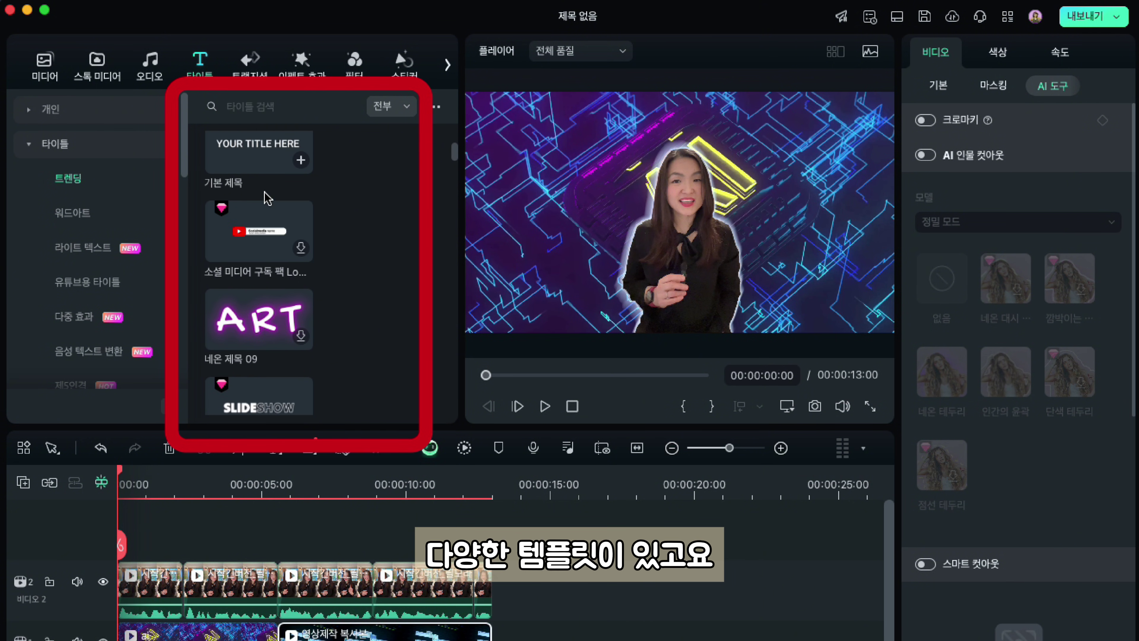
{"action": "left_click", "coordinate": [299, 163]}
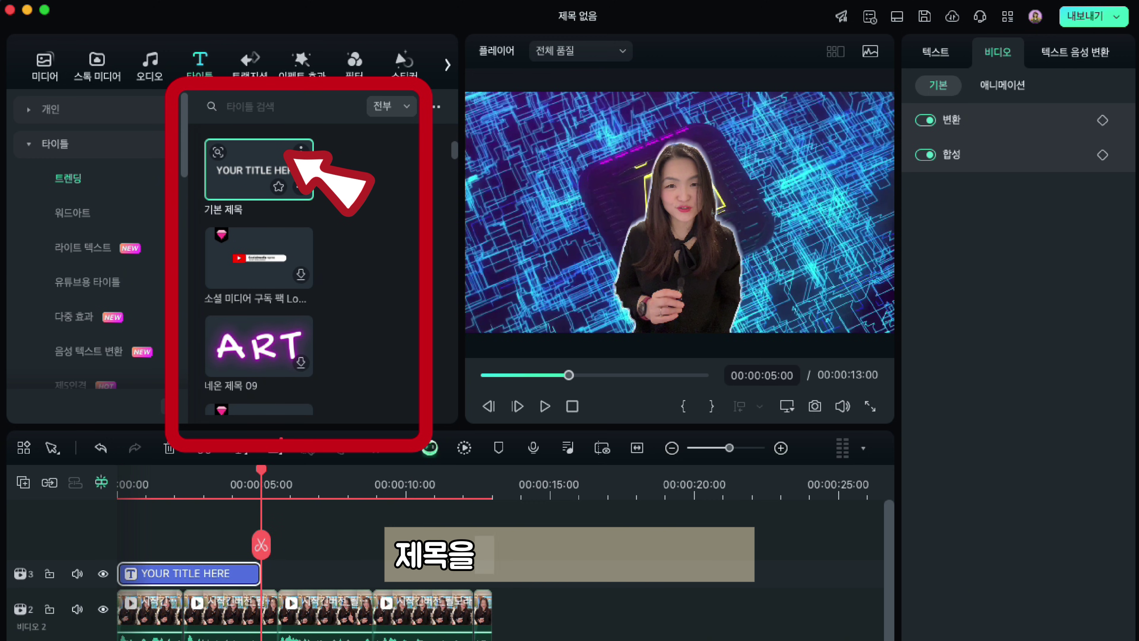
{"action": "left_click_drag", "start_coordinate": [261, 469], "coordinate": [193, 470]}
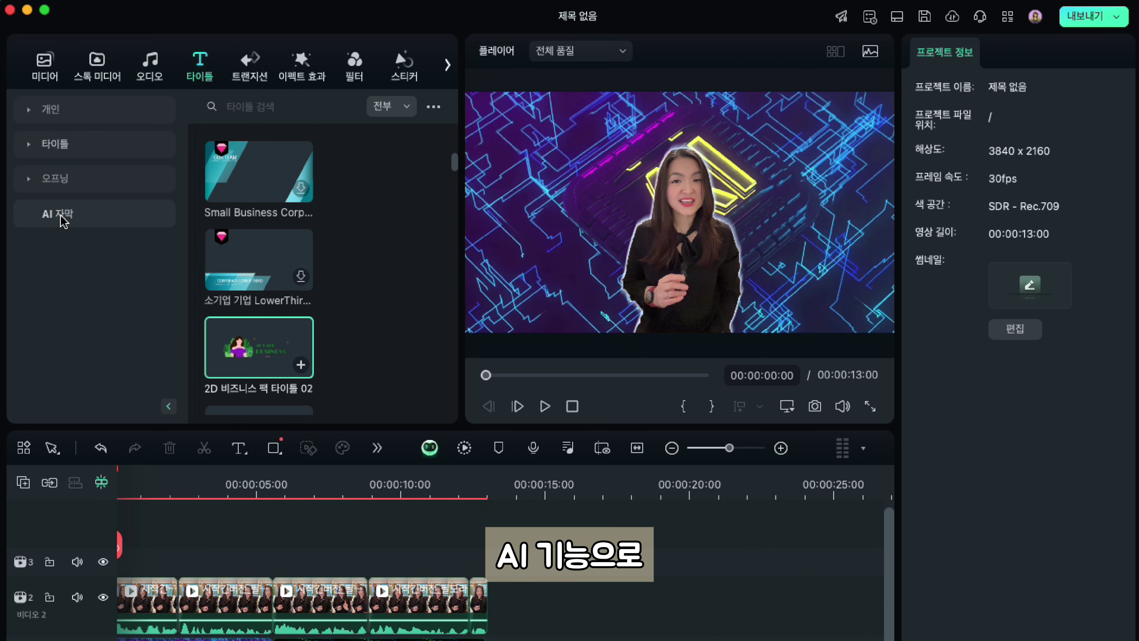
- Generate AI captions from the video's speech with Speech to Text (스피치 투 텍스트), and select the caption clip on video track 3
{"action": "left_click", "coordinate": [63, 219]}
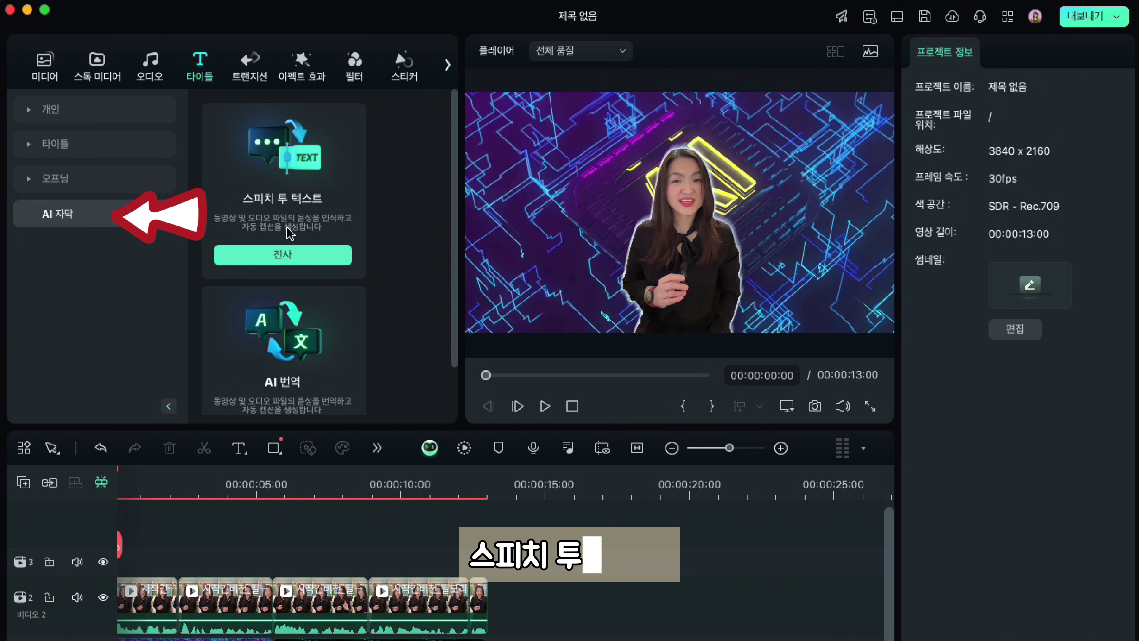
{"action": "left_click", "coordinate": [278, 255]}
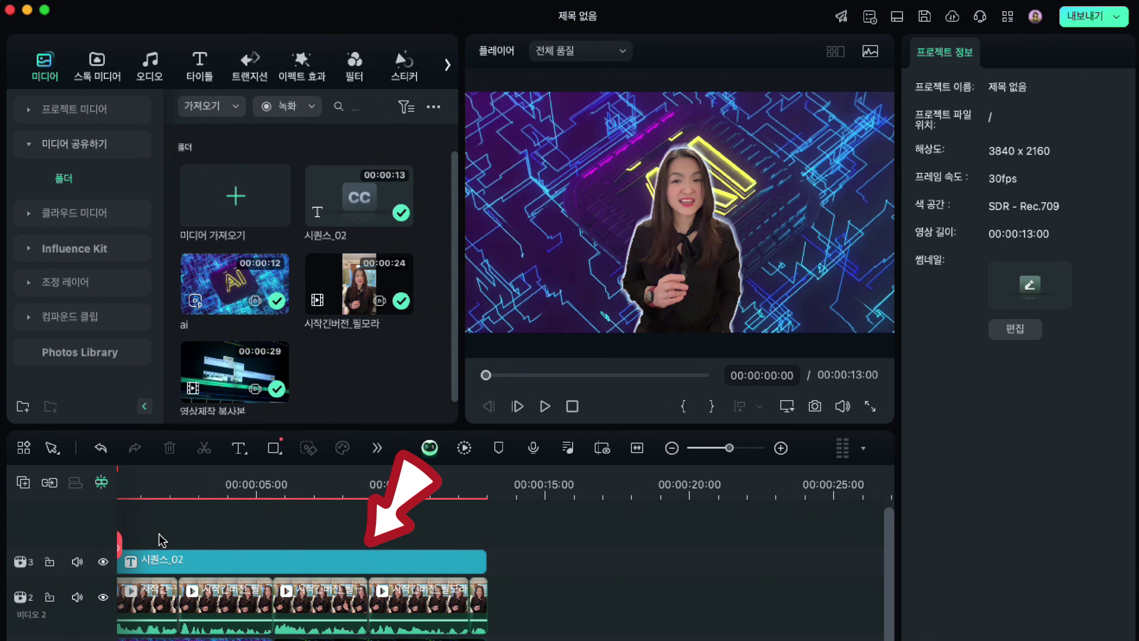
{"action": "left_click_drag", "start_coordinate": [124, 476], "coordinate": [139, 480]}
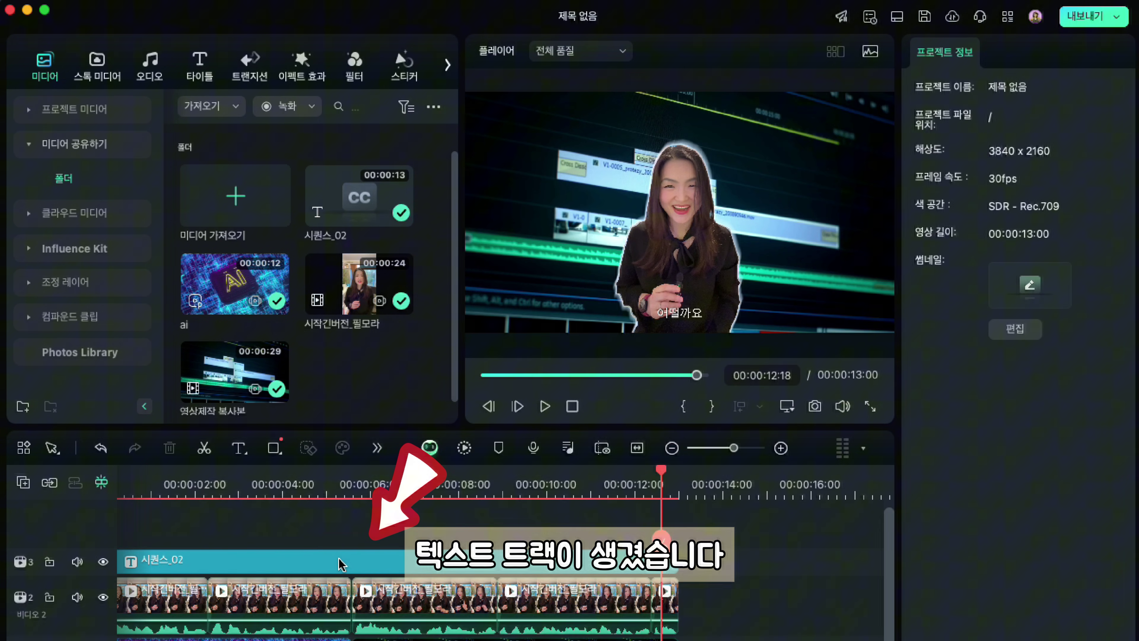
{"action": "left_click", "coordinate": [341, 564]}
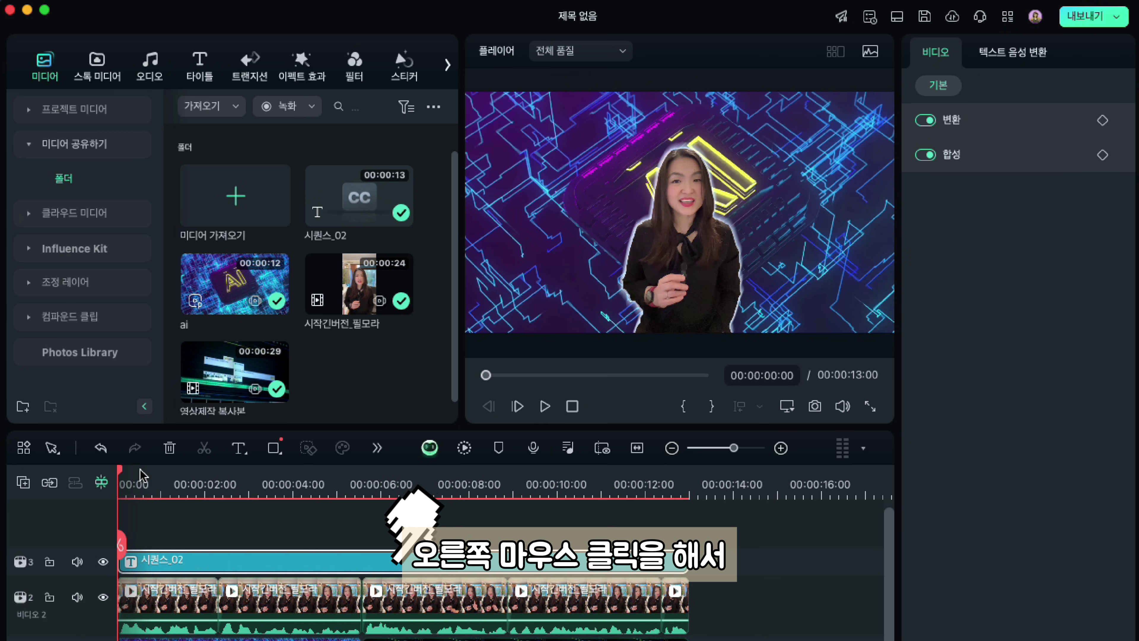
- Open the 시퀀스_02 caption clip in the advanced subtitle editor (자막 파일 편집)
{"action": "left_click", "coordinate": [148, 479]}
{"action": "right_click", "coordinate": [174, 564]}
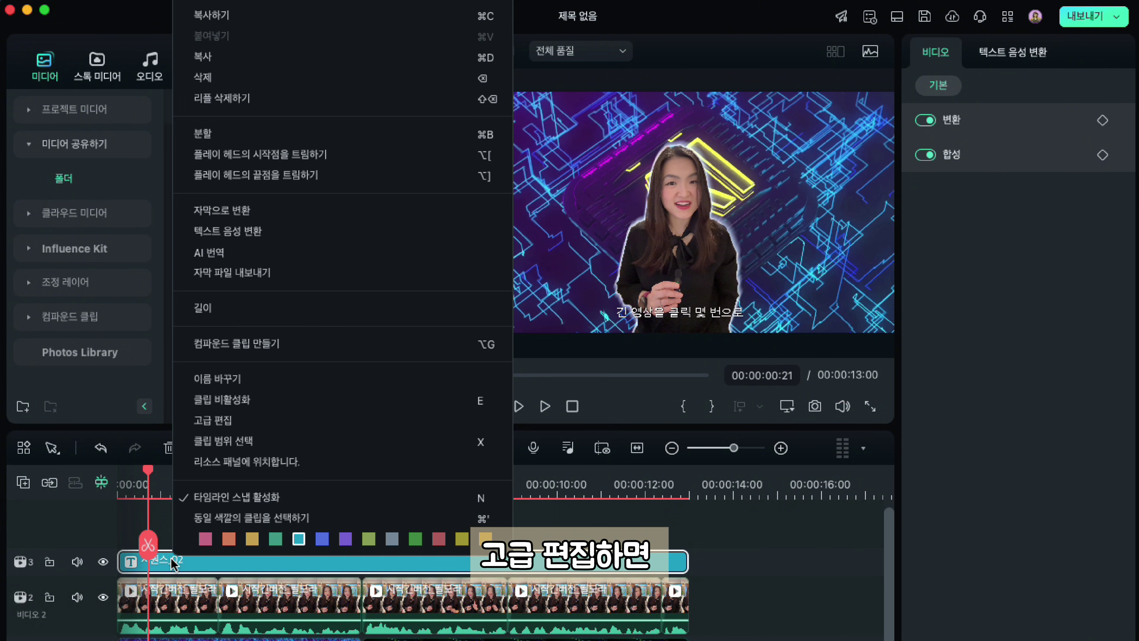
{"action": "key", "text": "Escape"}
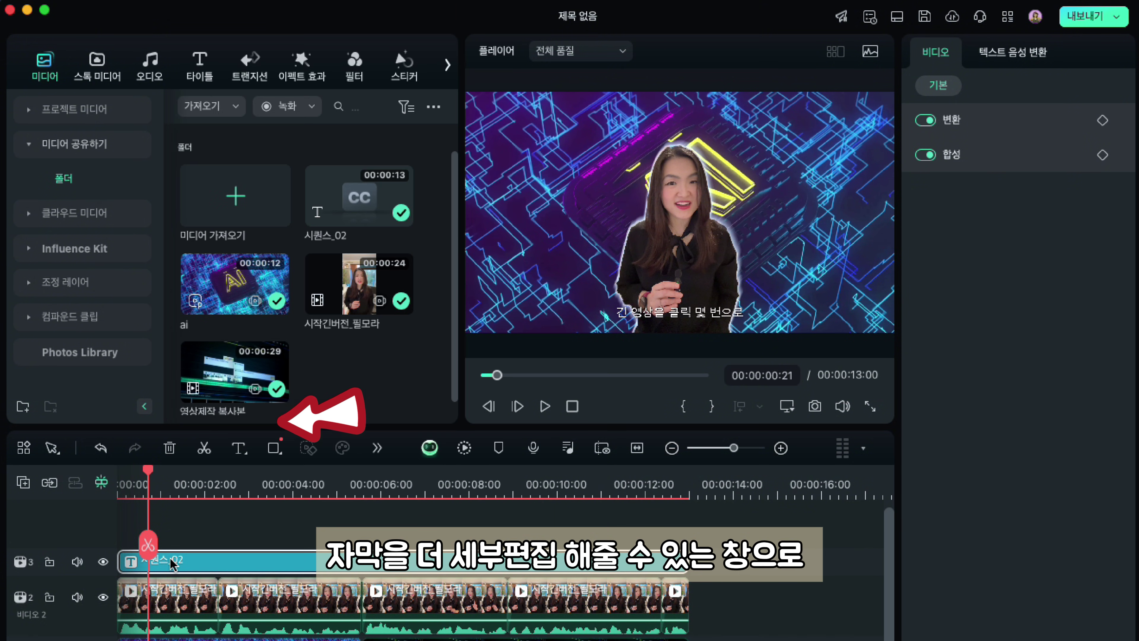
{"action": "double_click", "coordinate": [174, 563]}
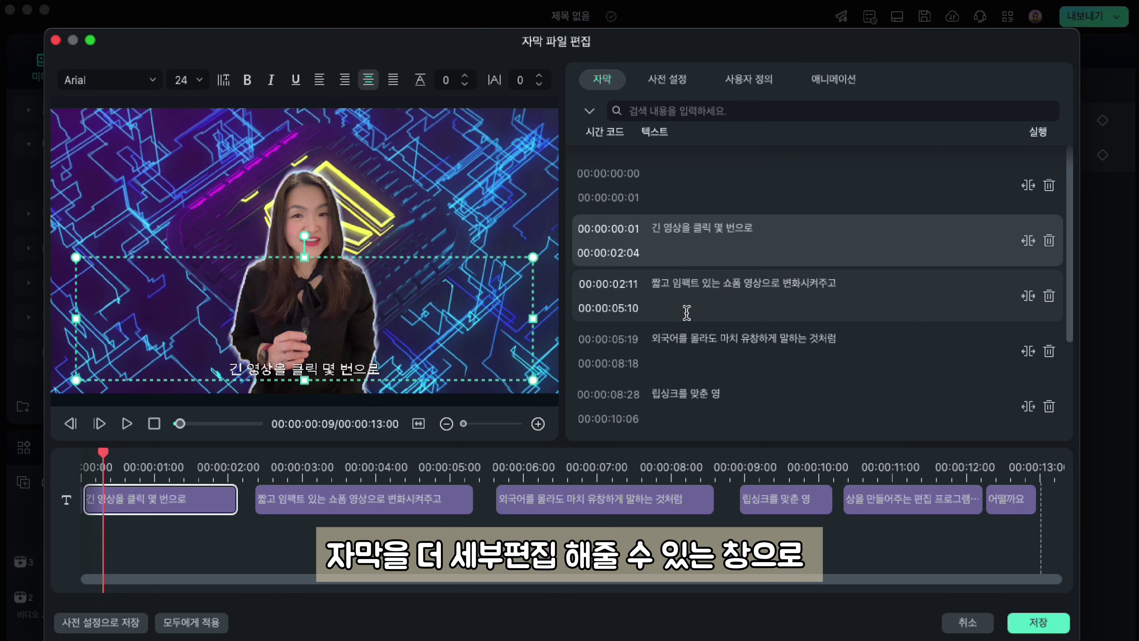
- Set the first caption's font to 배달의민족 주아 OTF, and try switching its text between vertical and horizontal
{"action": "left_click", "coordinate": [93, 83]}
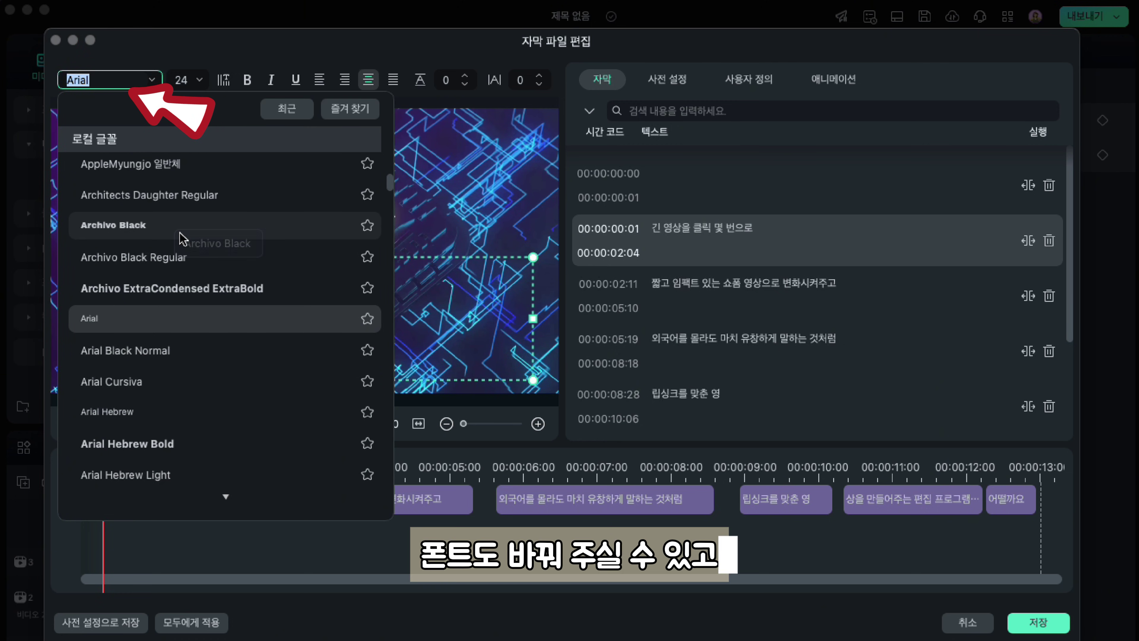
{"action": "scroll", "coordinate": [181, 238], "scroll_direction": "up", "scroll_amount": 10}
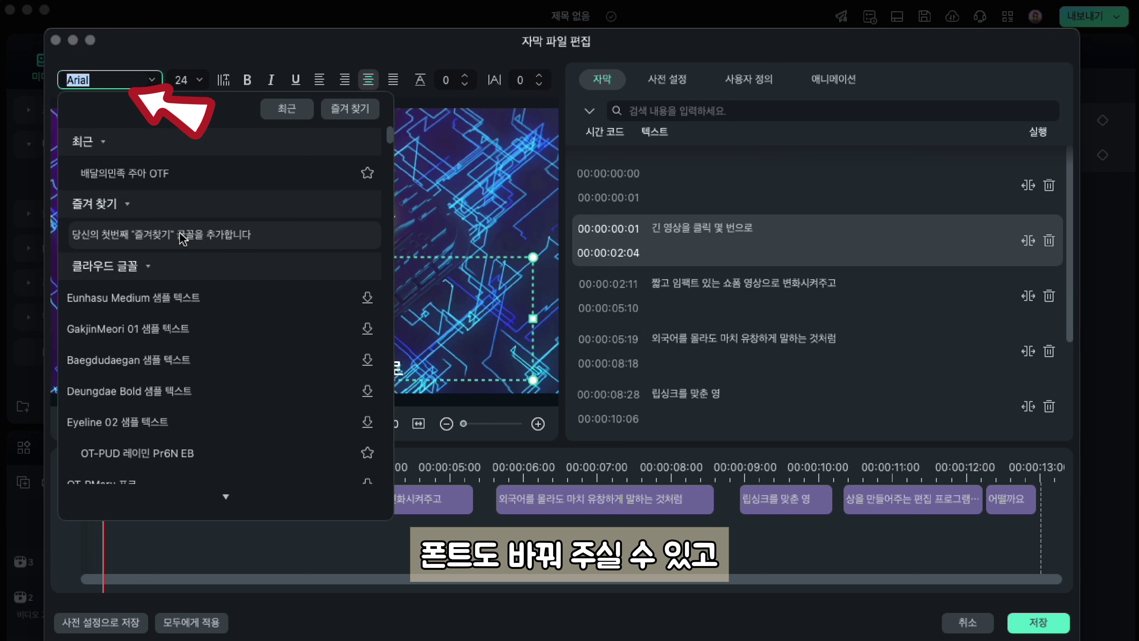
{"action": "left_click", "coordinate": [146, 172]}
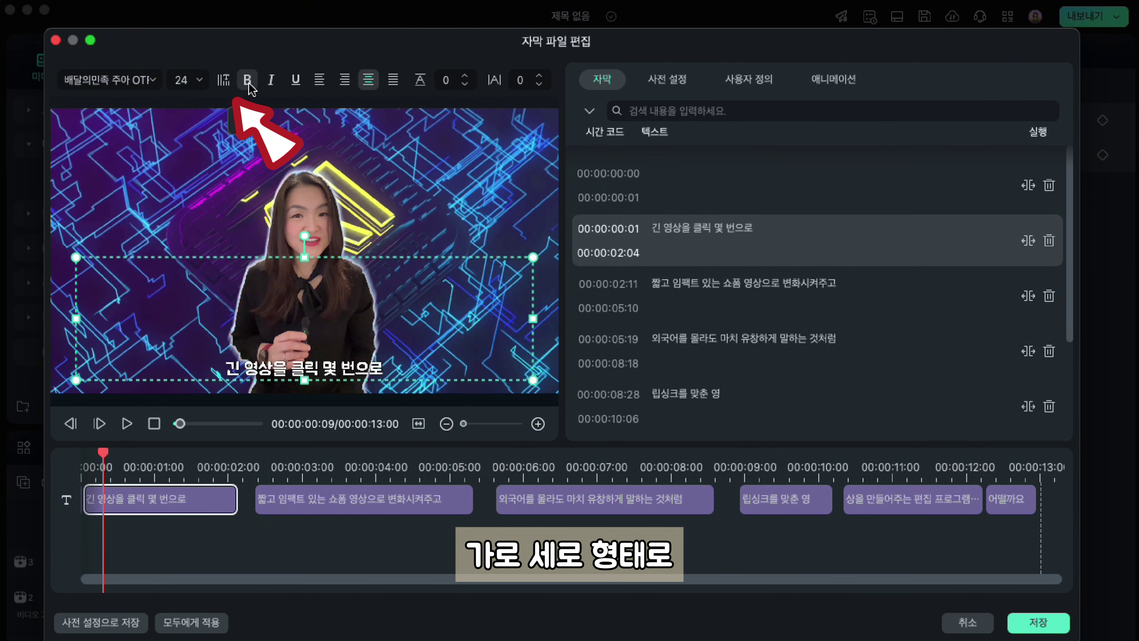
{"action": "left_click", "coordinate": [222, 81]}
{"action": "left_click", "coordinate": [222, 81]}
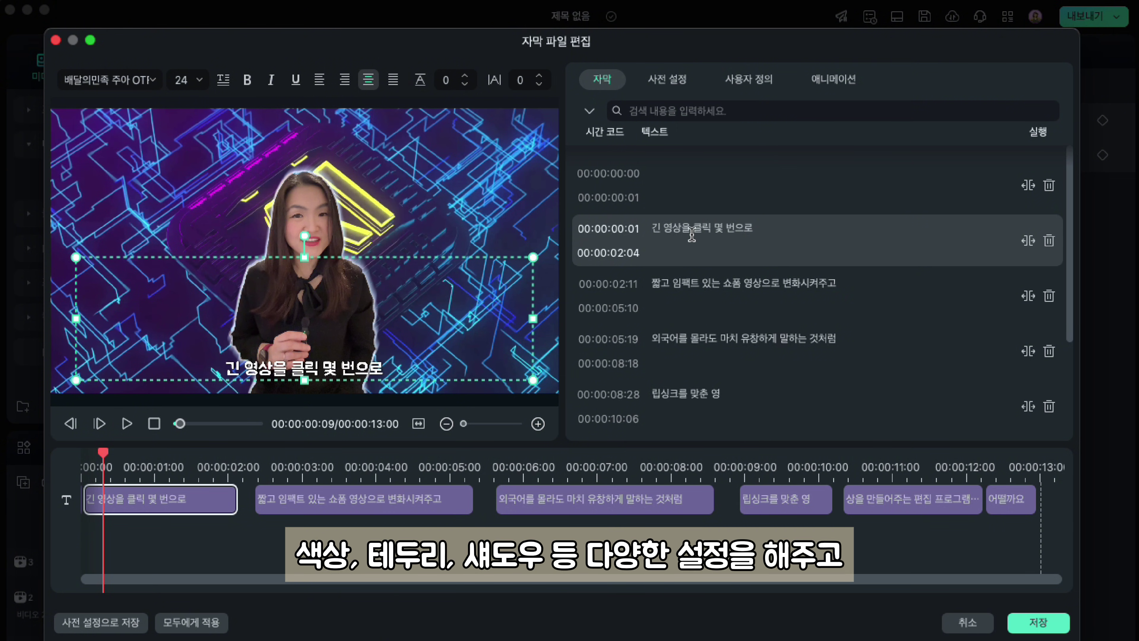
- Review the caption style presets and animations, give the caption the 그대로 등장 in-animation, and apply the styling to all captions
{"action": "left_click", "coordinate": [667, 85]}
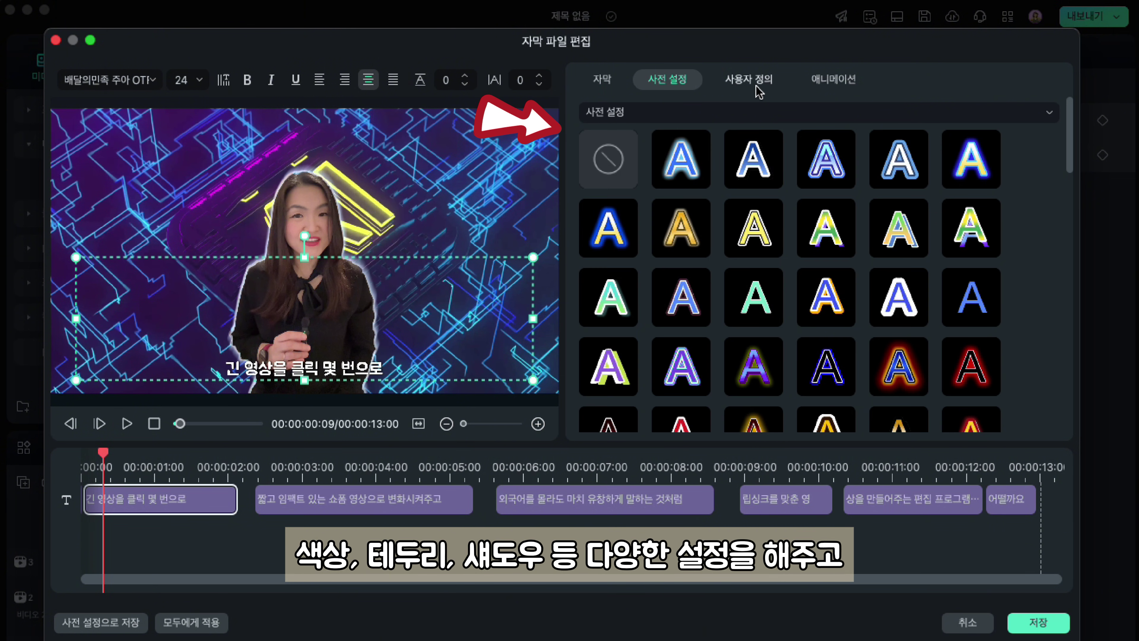
{"action": "left_click", "coordinate": [756, 86]}
{"action": "left_click", "coordinate": [832, 85]}
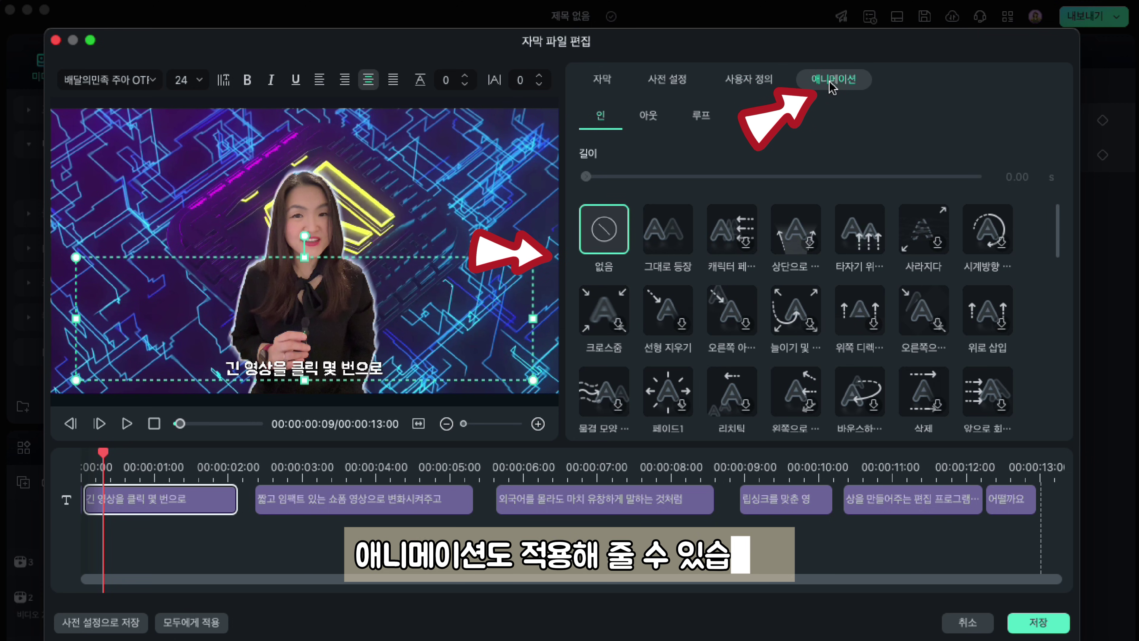
{"action": "left_click", "coordinate": [710, 123]}
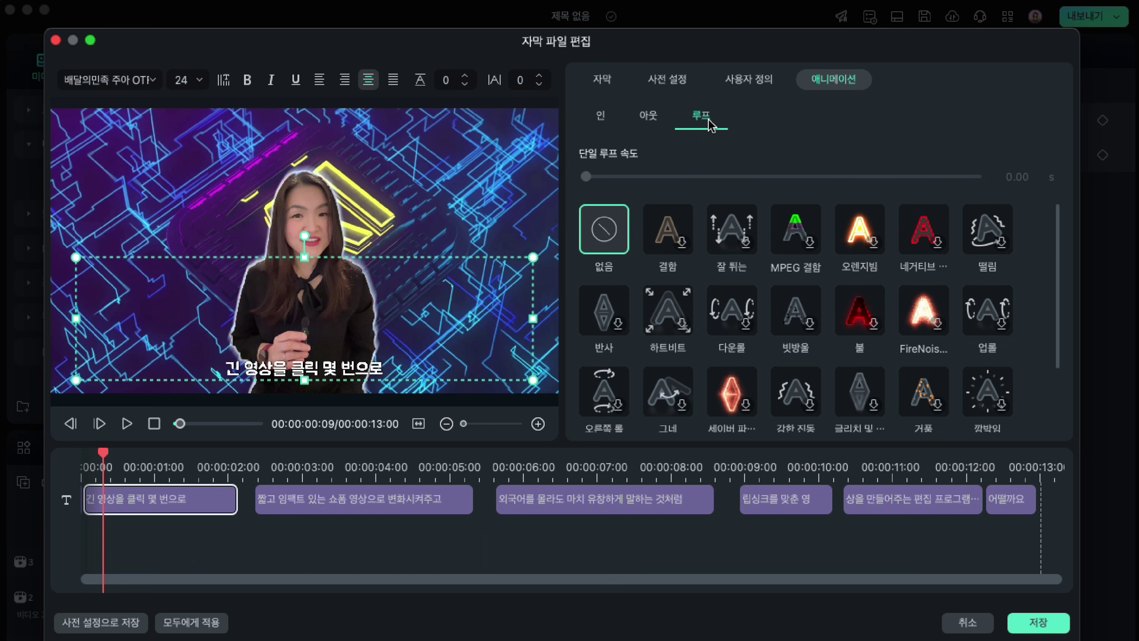
{"action": "left_click", "coordinate": [600, 116]}
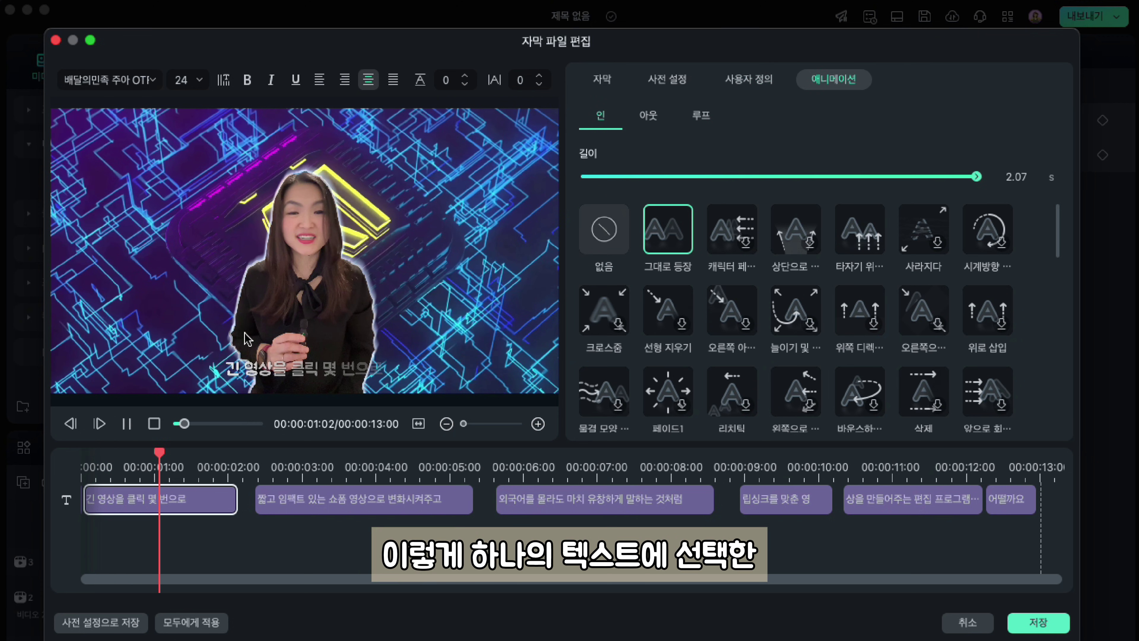
{"action": "left_click", "coordinate": [188, 624]}
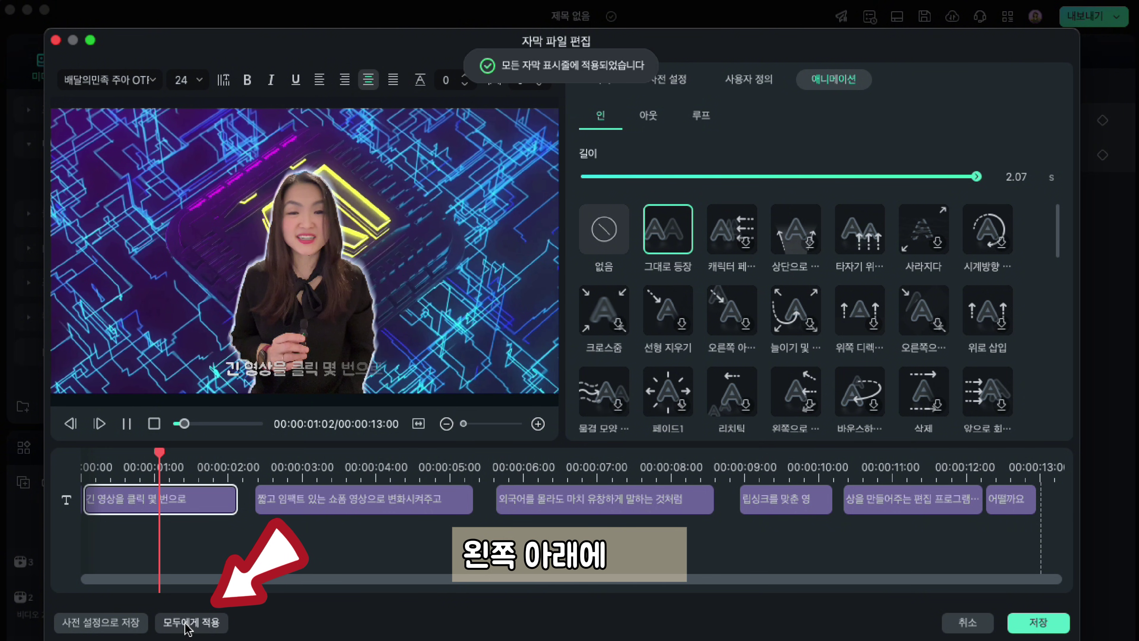
- Preview the first caption's animation from about 00:00:01:10
{"action": "left_click", "coordinate": [221, 468]}
{"action": "left_click_drag", "start_coordinate": [231, 471], "coordinate": [179, 476]}
{"action": "key", "text": "space"}
- Correct the caption at 00:00:02:11 to read 짧고 임팩트 있는 숏폼 영상으로 변환시켜주고
{"action": "left_click", "coordinate": [602, 79]}
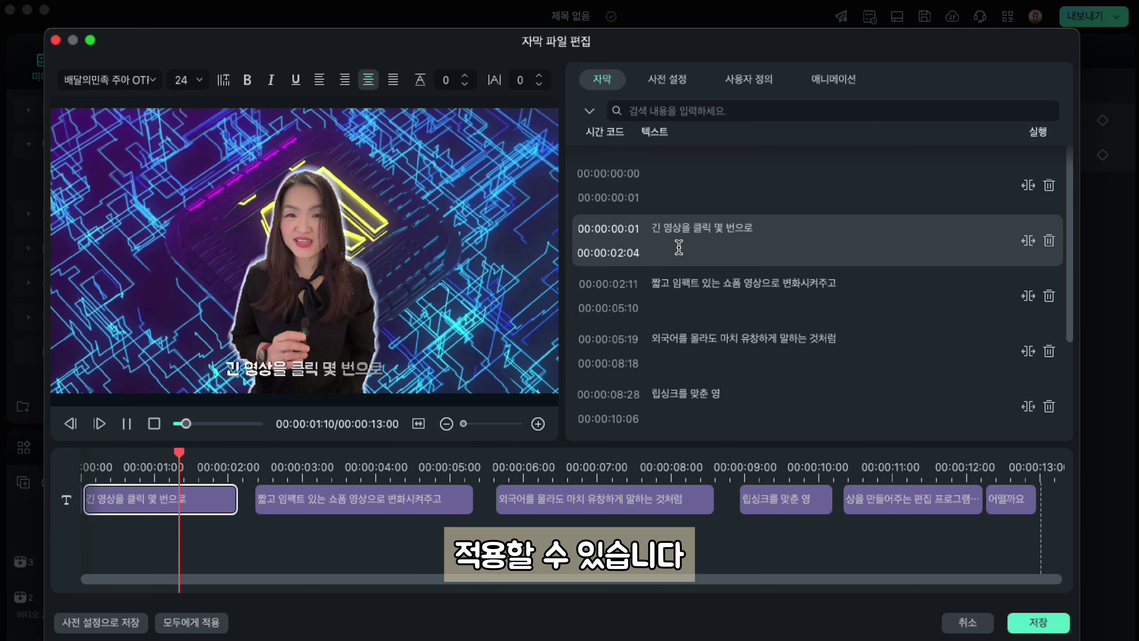
{"action": "left_click", "coordinate": [701, 289]}
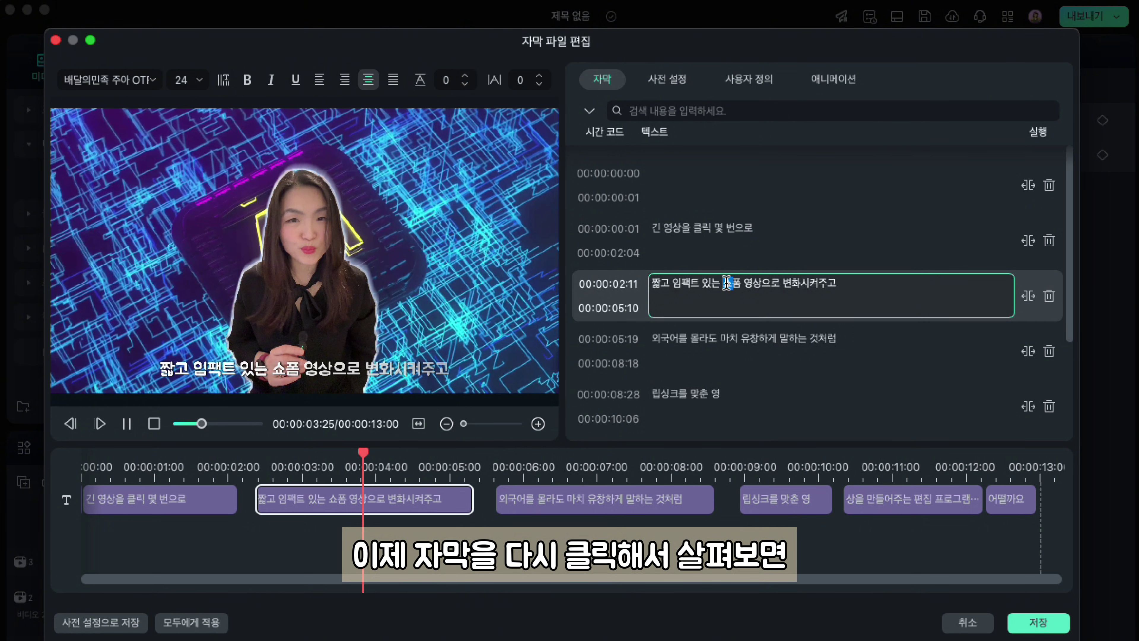
{"action": "type", "text": "숏"}
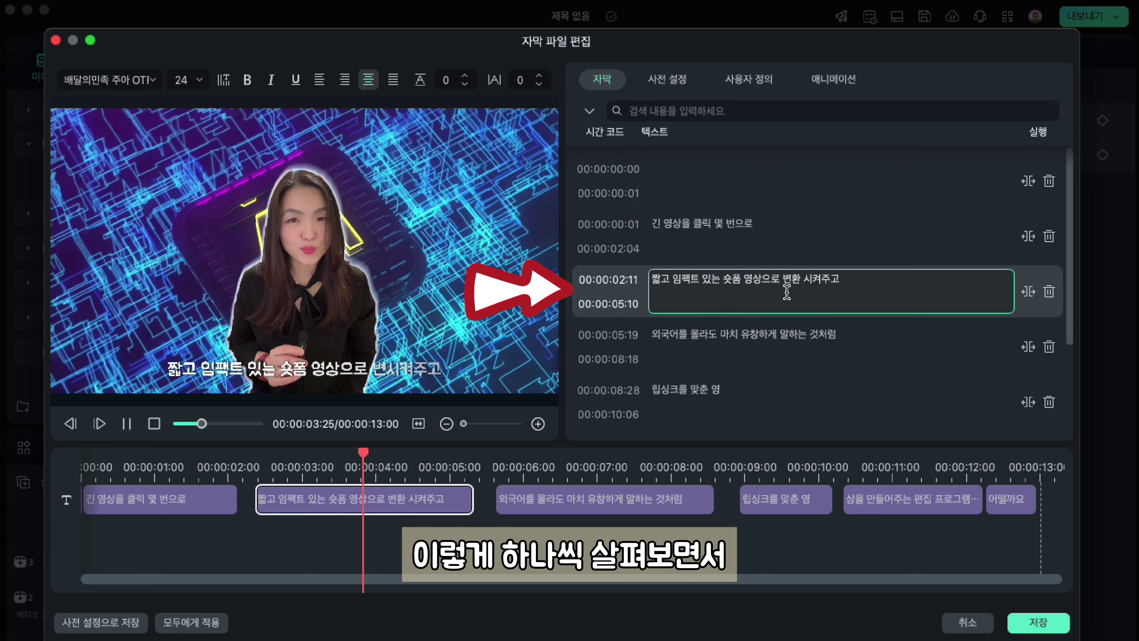
{"action": "left_click", "coordinate": [750, 345]}
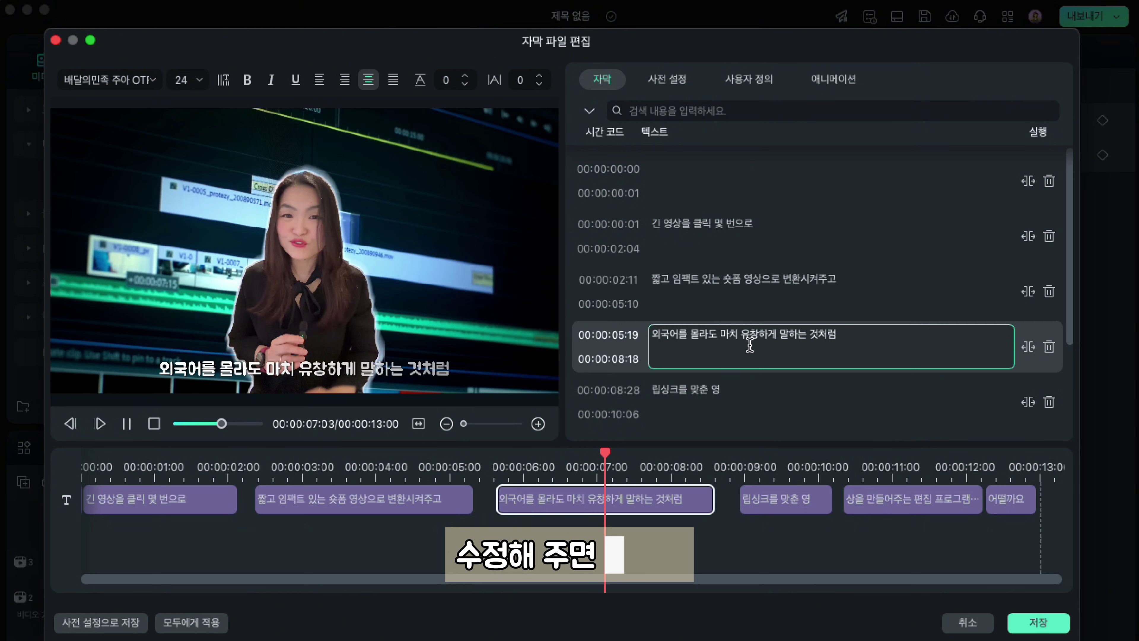
- Merge the captions starting at 00:00:08:28 and 00:00:10:10, and remove the extra space so the joined word reads 영상을
{"action": "left_click", "coordinate": [705, 405]}
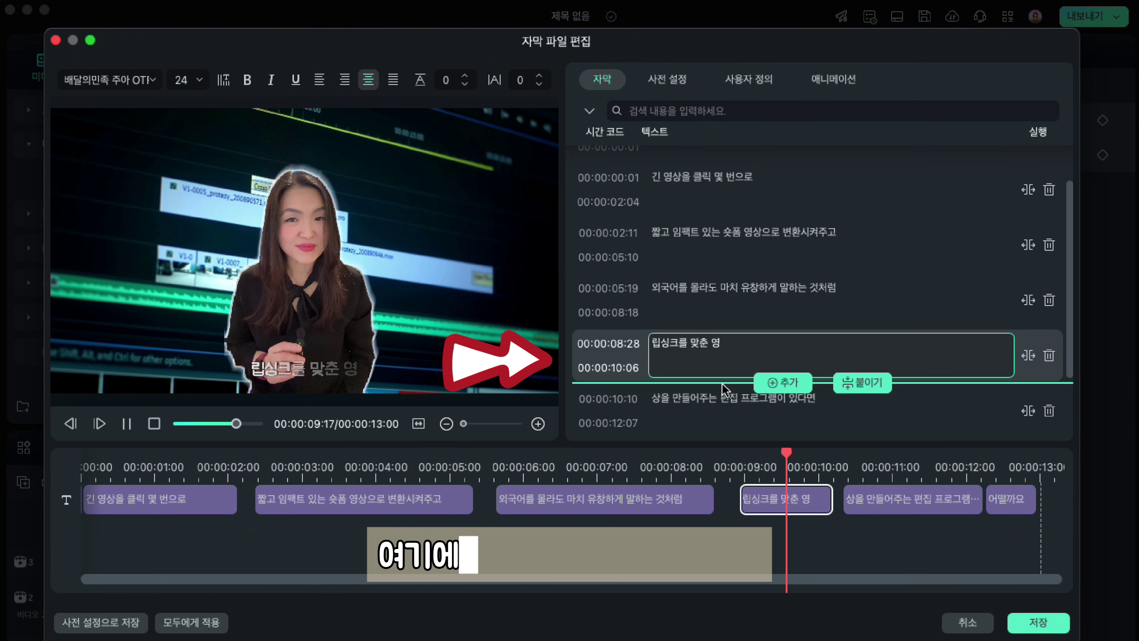
{"action": "left_click", "coordinate": [803, 395]}
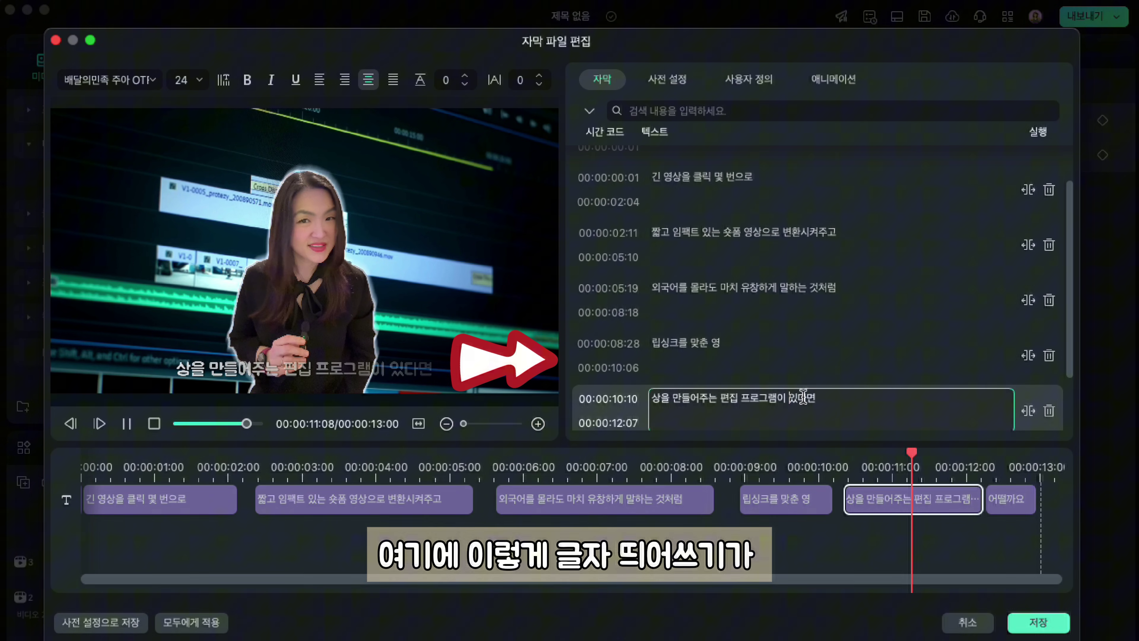
{"action": "left_click", "coordinate": [837, 408]}
{"action": "mouse_move", "coordinate": [854, 387]}
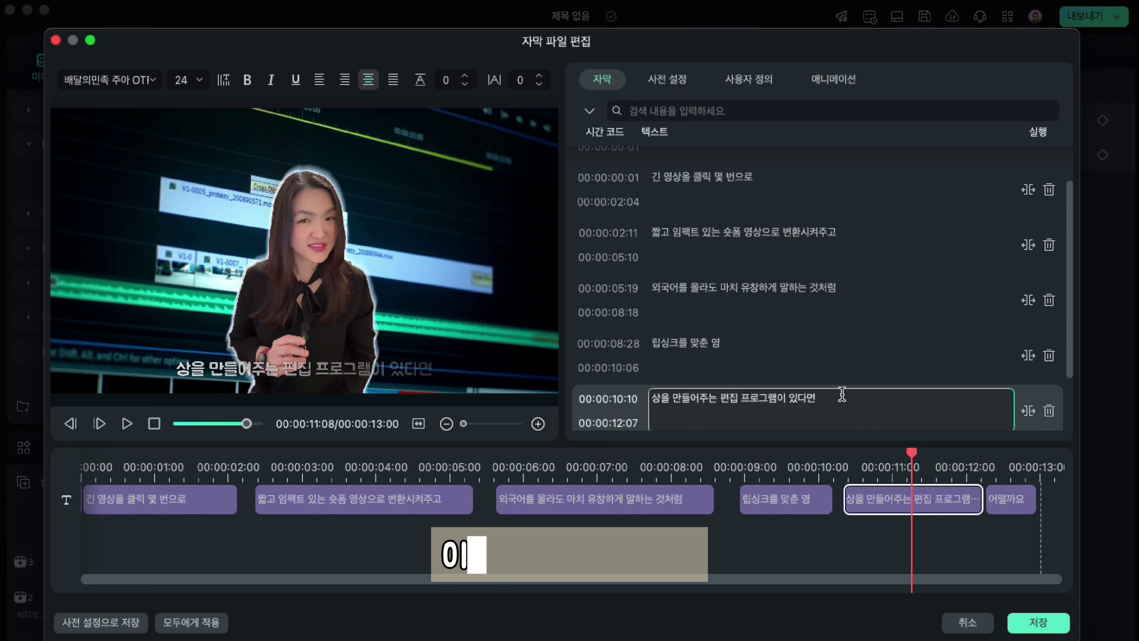
{"action": "left_click", "coordinate": [859, 386]}
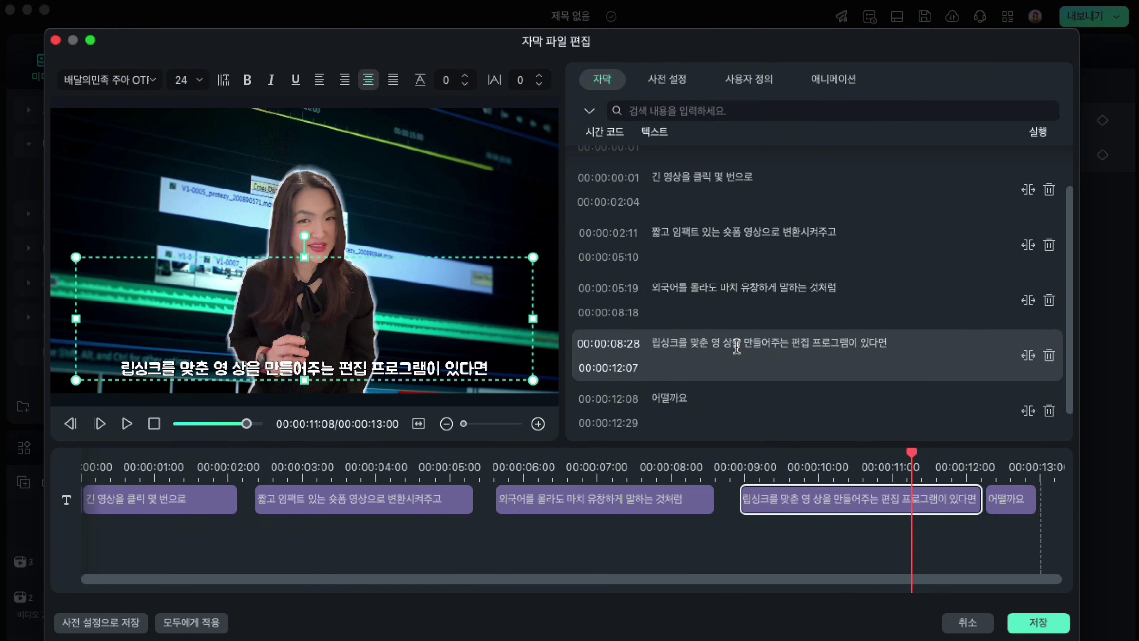
{"action": "left_click", "coordinate": [725, 354]}
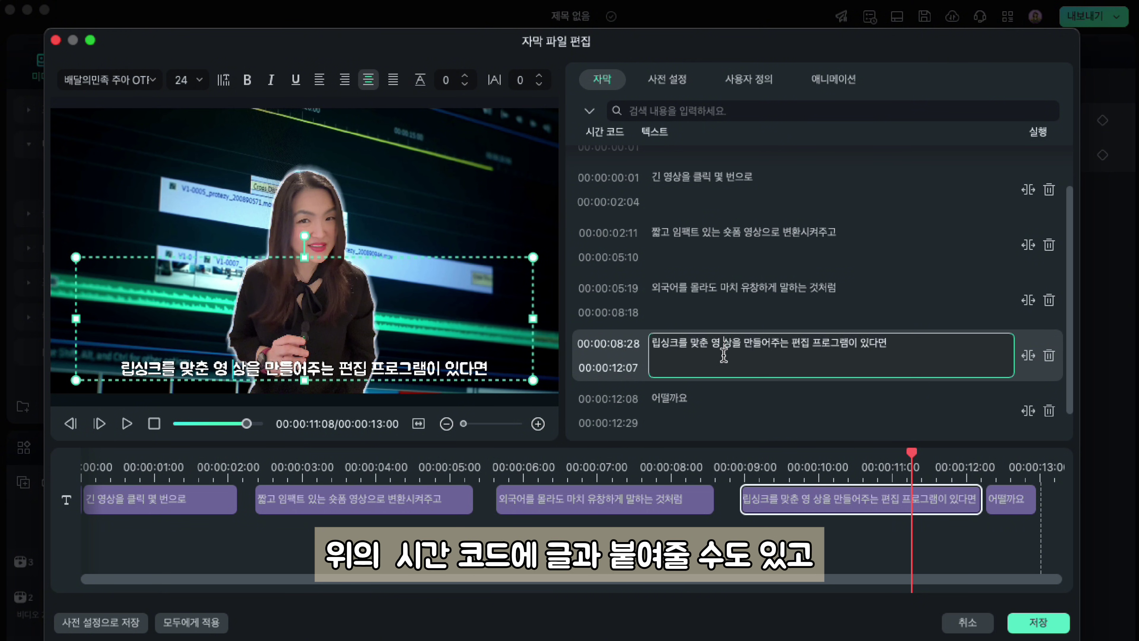
{"action": "key", "text": "BackSpace"}
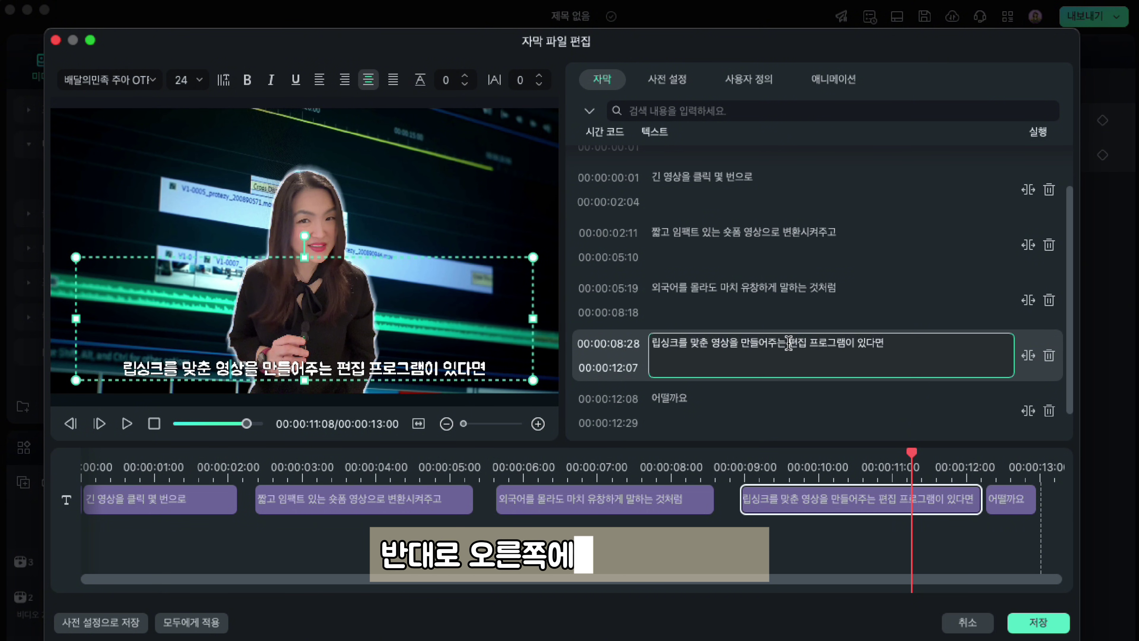
- Split the merged caption before 편집 프로그램이 있다면, and select the last caption, 어떨까요
{"action": "left_click", "coordinate": [788, 355]}
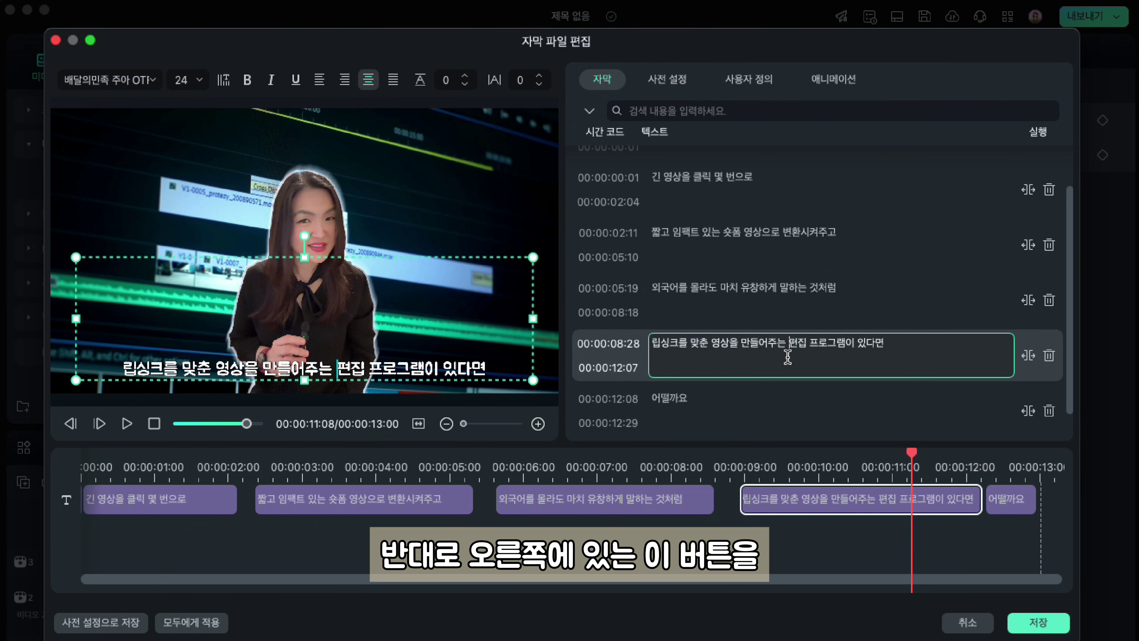
{"action": "left_click", "coordinate": [1029, 356]}
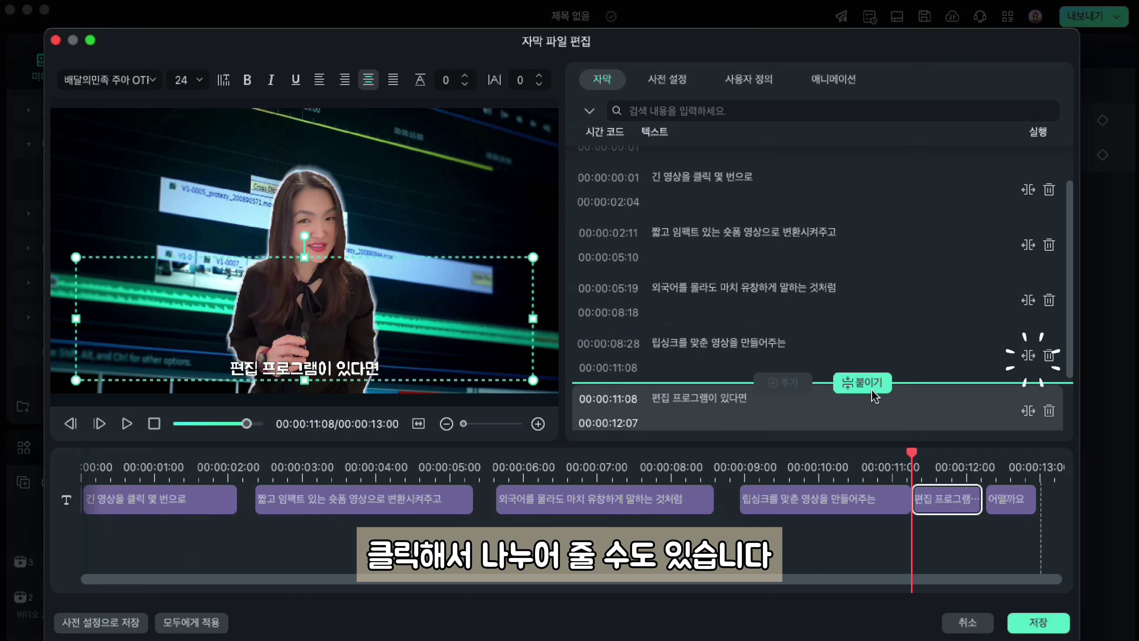
{"action": "scroll", "coordinate": [742, 404], "scroll_direction": "down", "scroll_amount": 3}
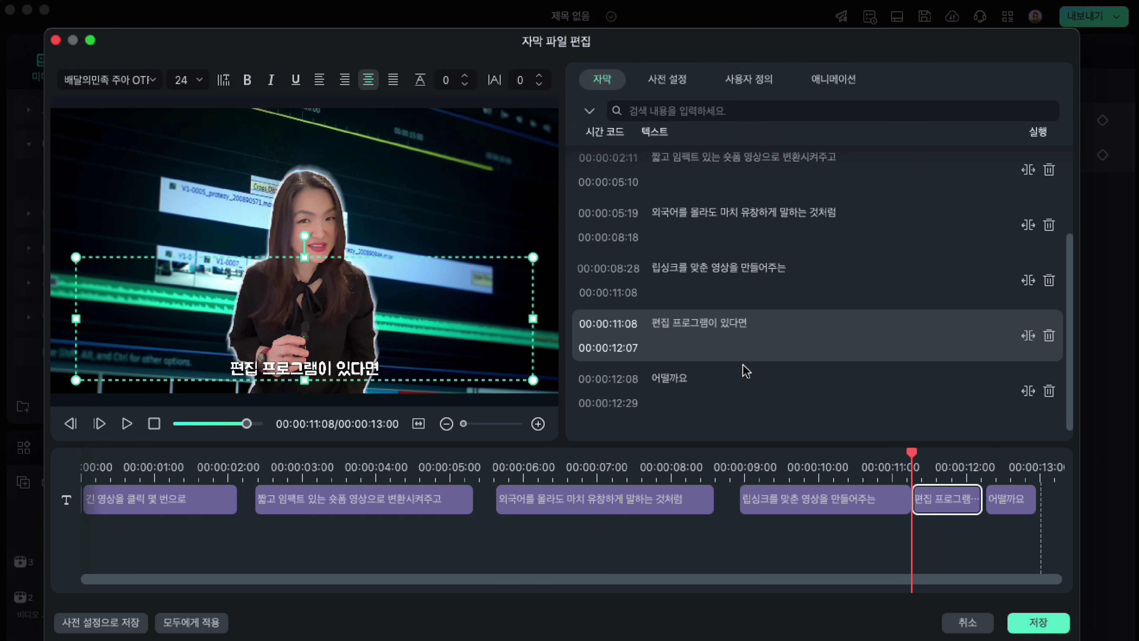
{"action": "left_click", "coordinate": [685, 378]}
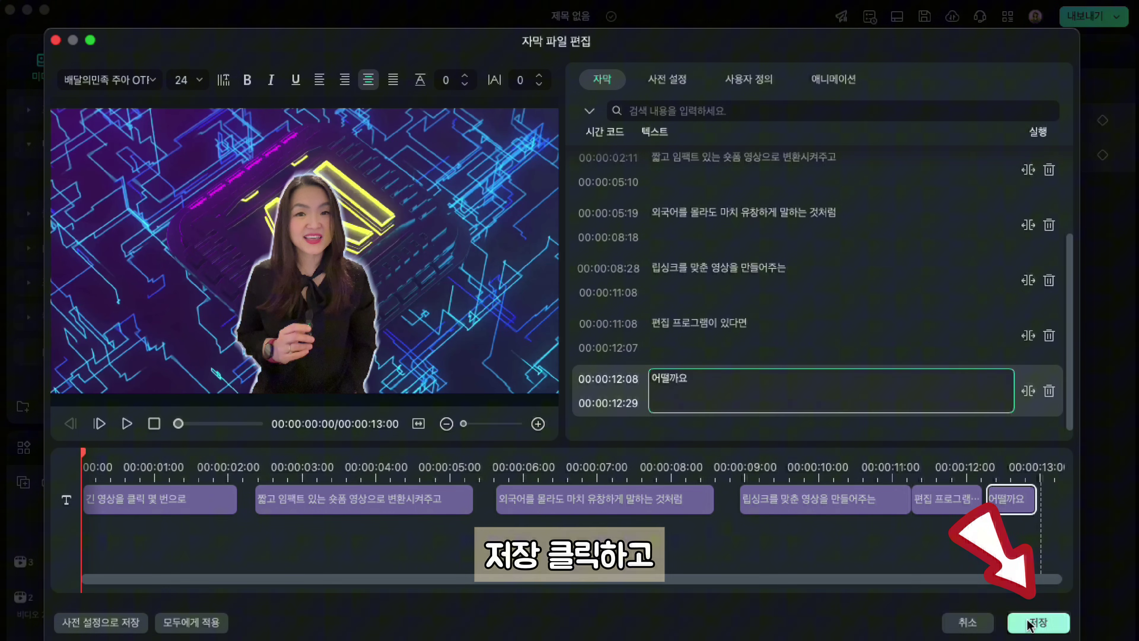
- Save the subtitle edits and play back the captioned video on the main timeline
{"action": "left_click", "coordinate": [1029, 624]}
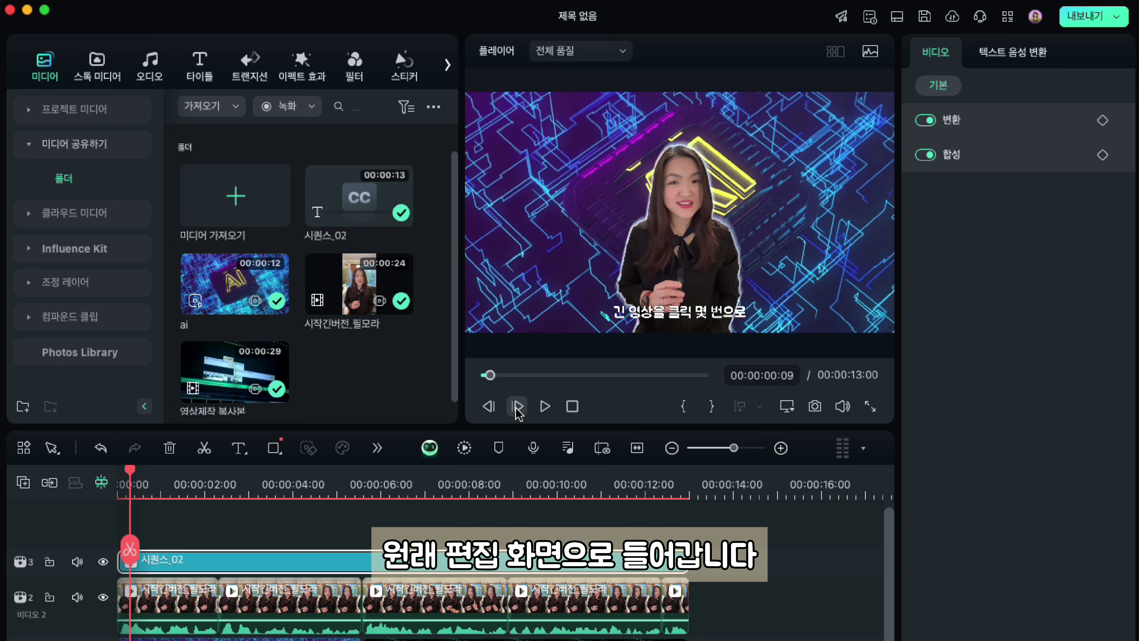
{"action": "left_click", "coordinate": [545, 406]}
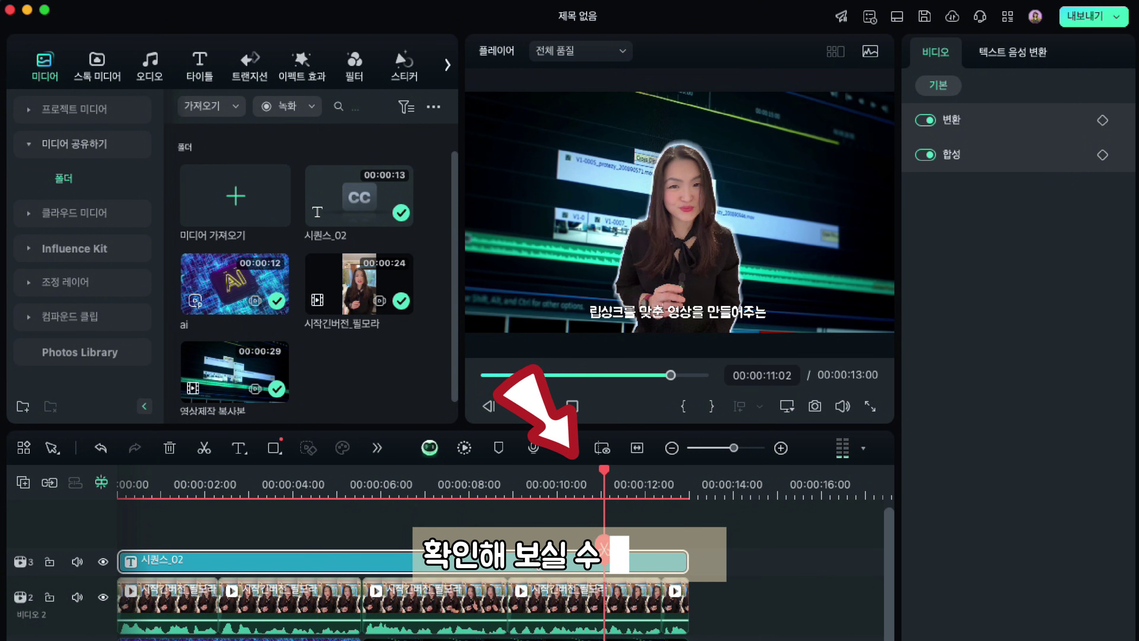
{"action": "left_click", "coordinate": [411, 476]}
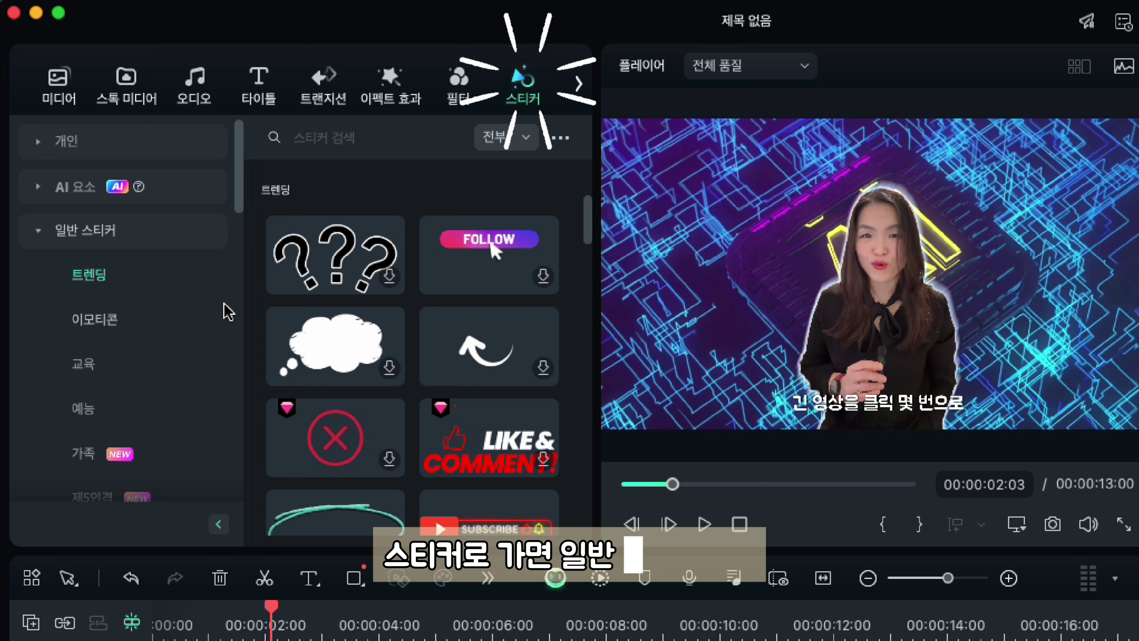
- Browse the trending general stickers (일반 스티커) and add the yellow light bulb sticker to the favorites
{"action": "scroll", "coordinate": [317, 332], "scroll_direction": "down", "scroll_amount": 15}
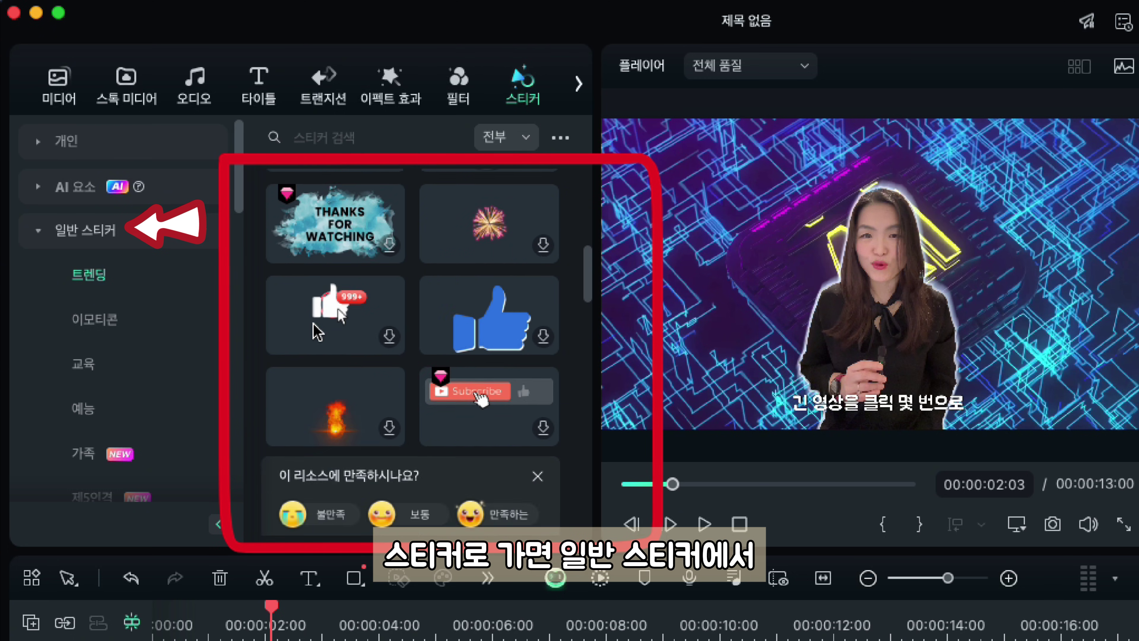
{"action": "scroll", "coordinate": [317, 332], "scroll_direction": "down", "scroll_amount": 15}
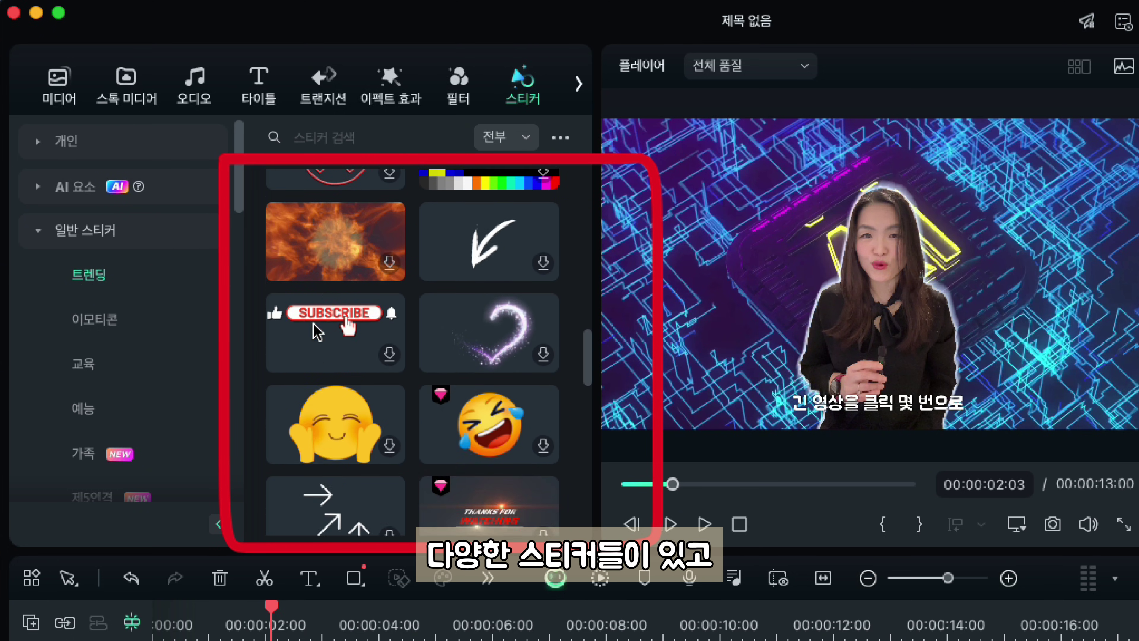
{"action": "scroll", "coordinate": [317, 332], "scroll_direction": "down", "scroll_amount": 10}
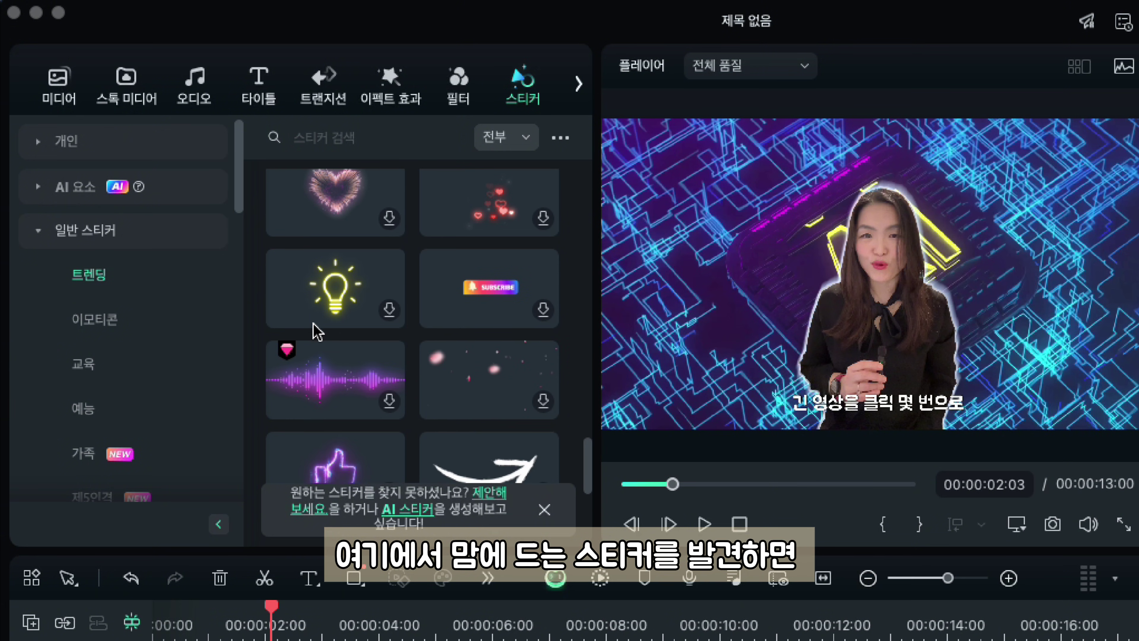
{"action": "scroll", "coordinate": [321, 315], "scroll_direction": "down", "scroll_amount": 1}
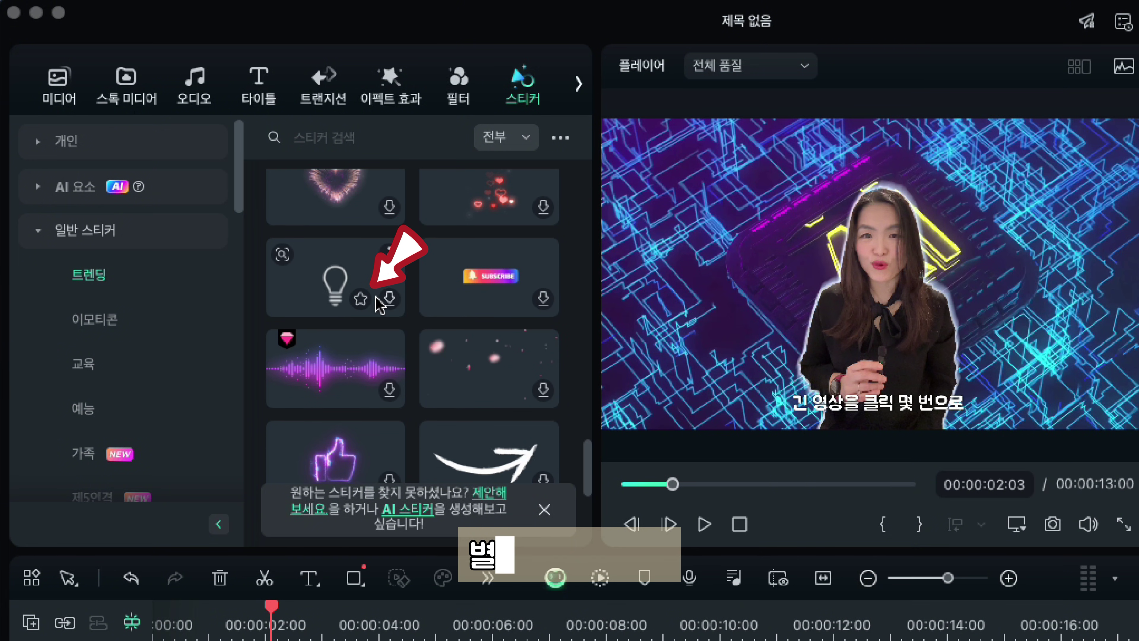
{"action": "left_click", "coordinate": [362, 300]}
- Check the light bulb in the personal sticker favorites (즐겨찾기), and return to the general sticker categories (일반 스티커)
{"action": "left_click", "coordinate": [37, 141]}
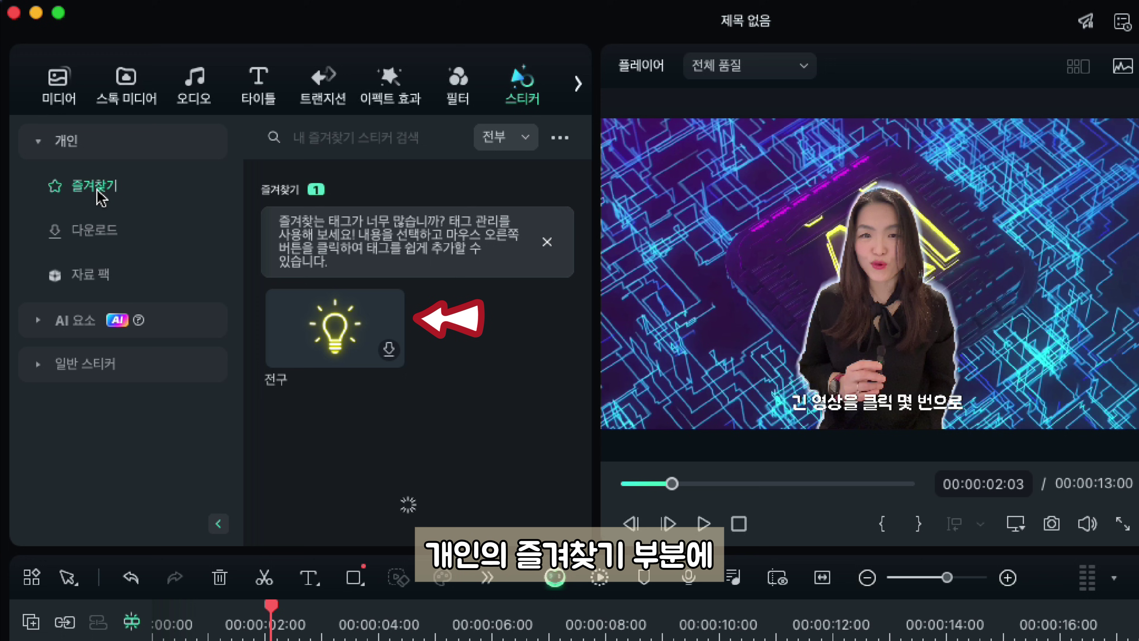
{"action": "left_click", "coordinate": [39, 141]}
{"action": "left_click", "coordinate": [38, 230]}
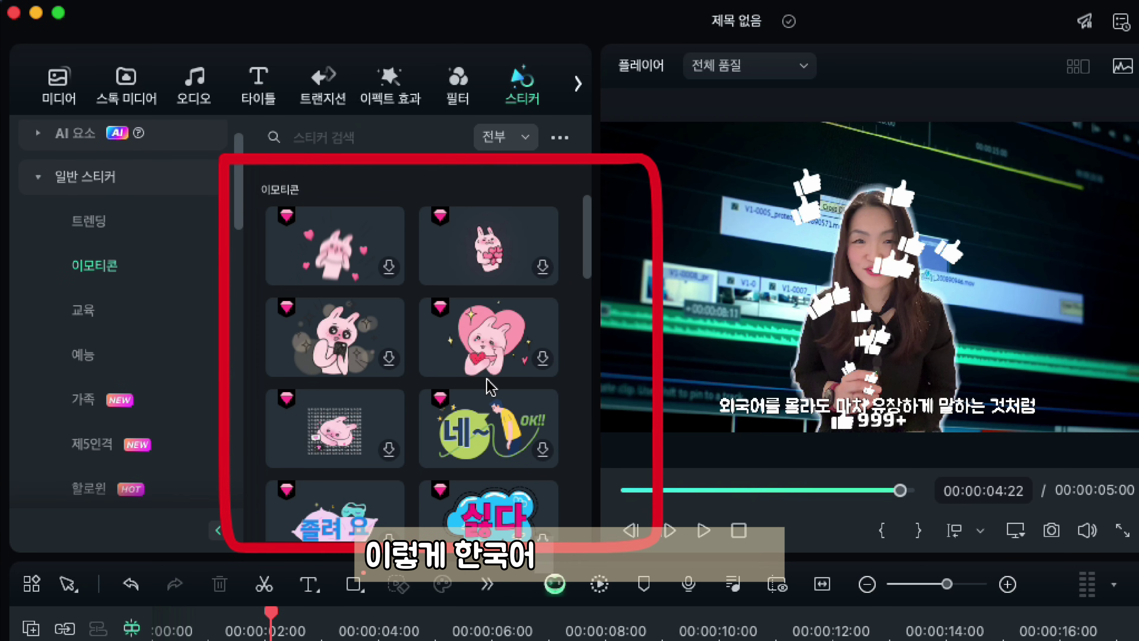
- Browse the emoticon stickers (이모티콘) and add the WoW! 대박! sticker to the timeline
{"action": "scroll", "coordinate": [489, 386], "scroll_direction": "down", "scroll_amount": 3}
{"action": "scroll", "coordinate": [489, 386], "scroll_direction": "down", "scroll_amount": 4}
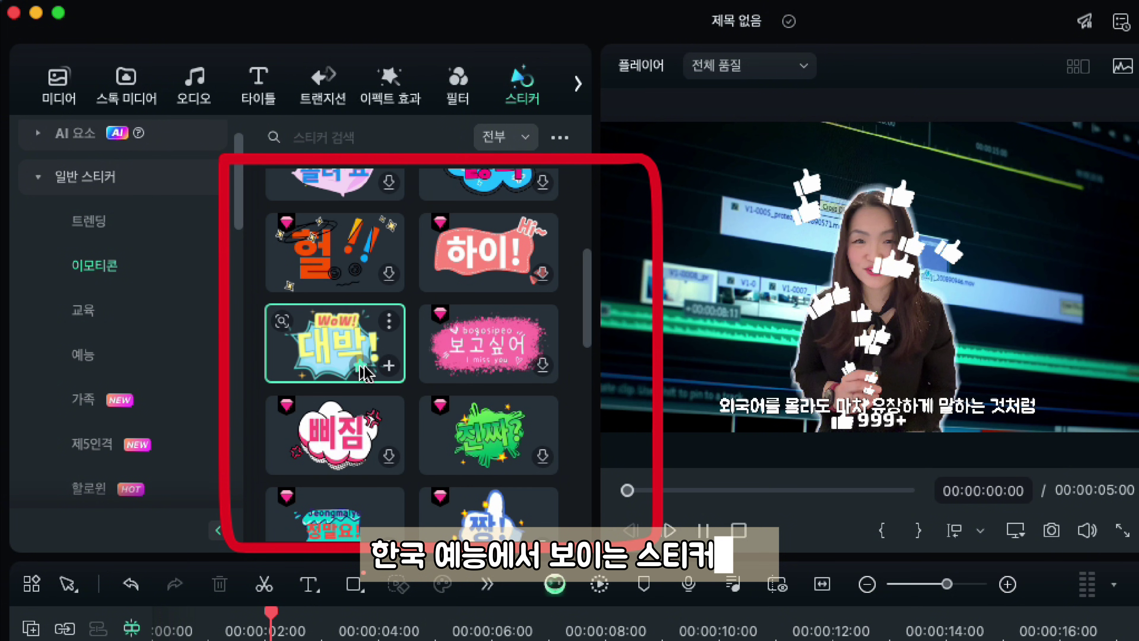
{"action": "left_click", "coordinate": [389, 368]}
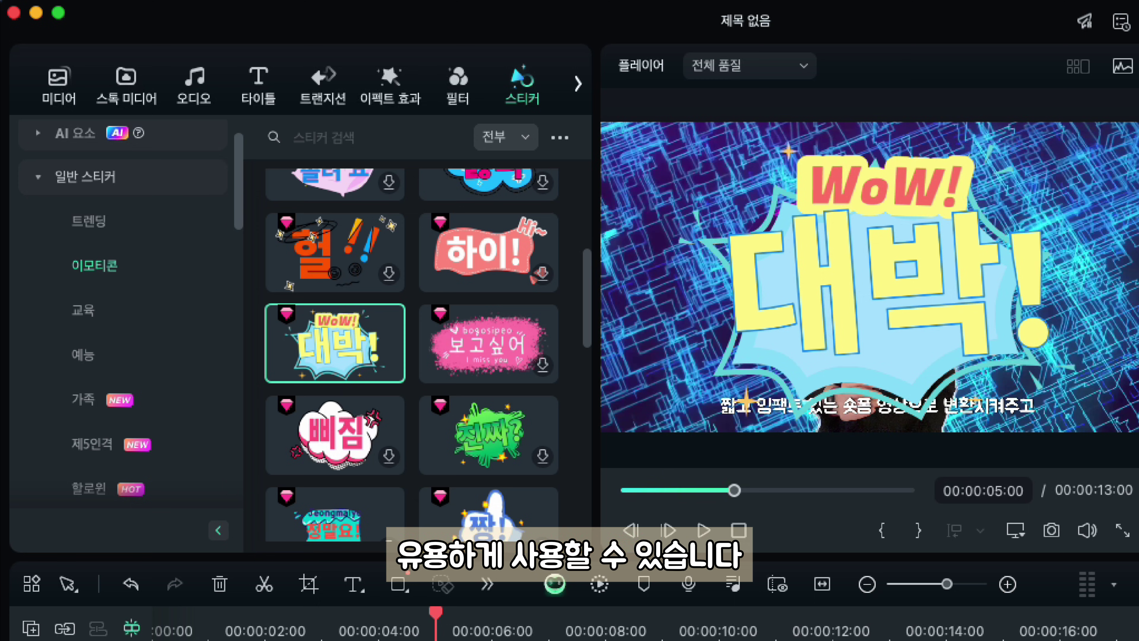
- Trim the 대박! sticker clip to run from 00:00:03:12 to 00:00:05:17 on the timeline
{"action": "left_click", "coordinate": [271, 619]}
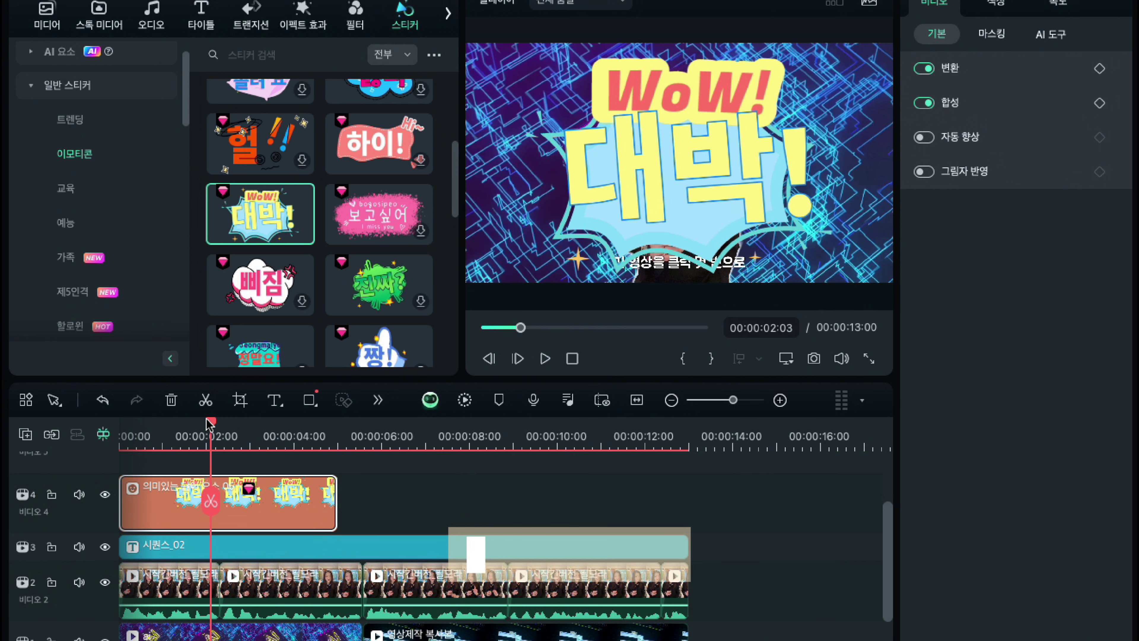
{"action": "left_click_drag", "start_coordinate": [120, 497], "coordinate": [268, 491]}
{"action": "left_click", "coordinate": [354, 492]}
{"action": "mouse_move", "coordinate": [354, 492]}
{"action": "left_mouse_down"}
{"action": "mouse_move", "coordinate": [343, 494]}
{"action": "mouse_move", "coordinate": [361, 493]}
{"action": "left_mouse_up"}
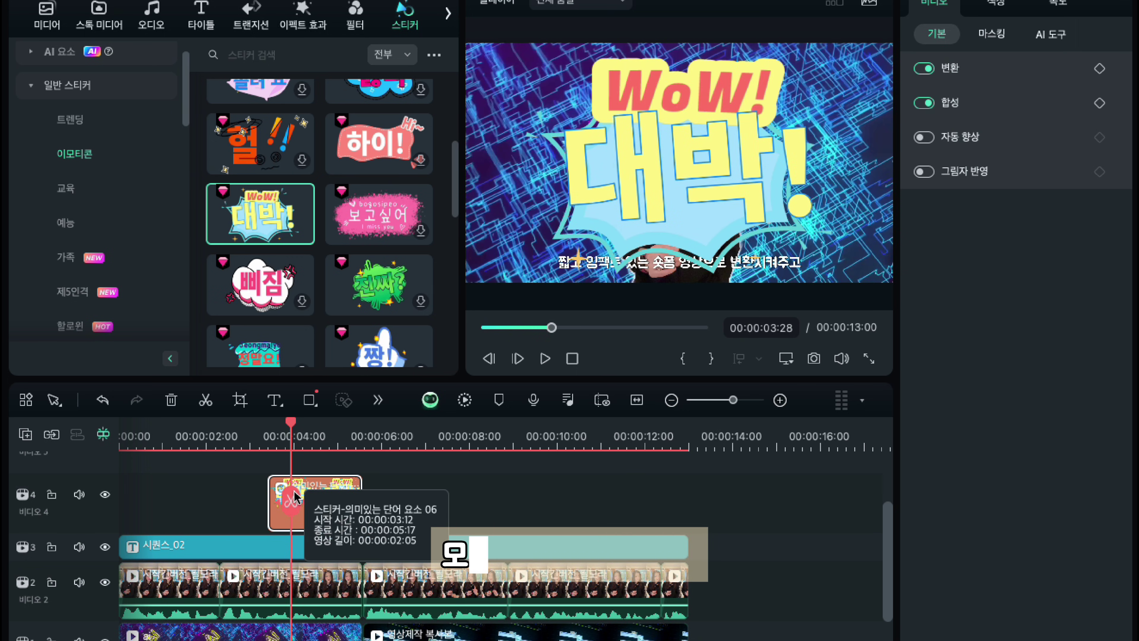
- Shrink the 대박! sticker in the preview and place it to the upper left of the presenter
{"action": "mouse_move", "coordinate": [289, 496]}
{"action": "left_mouse_down"}
{"action": "mouse_move", "coordinate": [305, 495]}
{"action": "mouse_move", "coordinate": [283, 494]}
{"action": "left_mouse_up"}
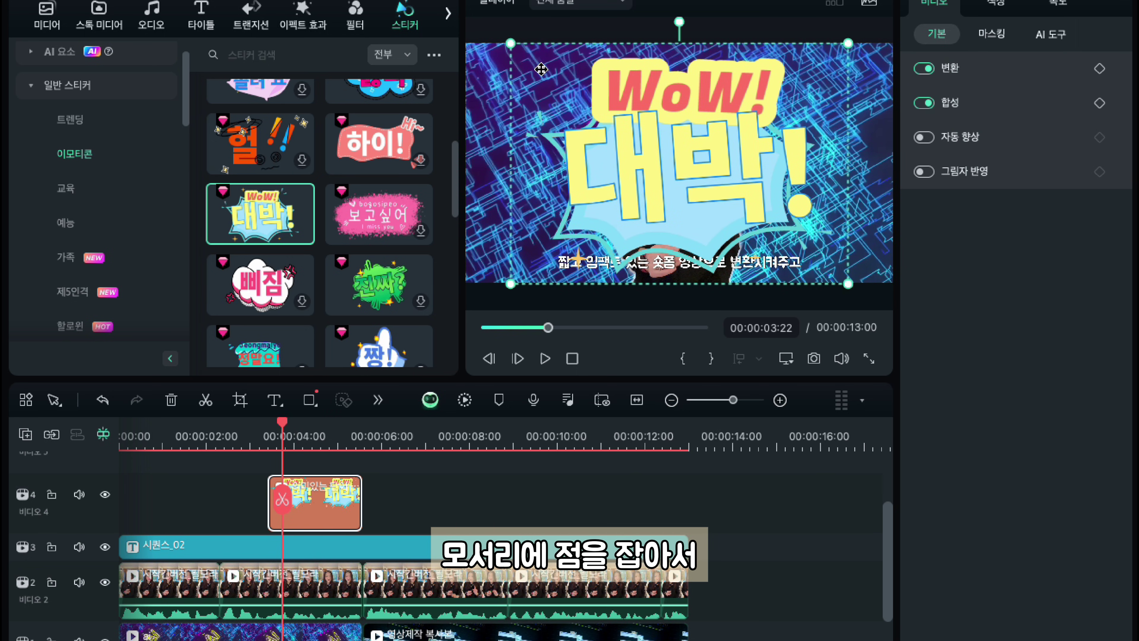
{"action": "left_click_drag", "start_coordinate": [848, 283], "coordinate": [673, 215]}
{"action": "left_click_drag", "start_coordinate": [578, 139], "coordinate": [626, 179]}
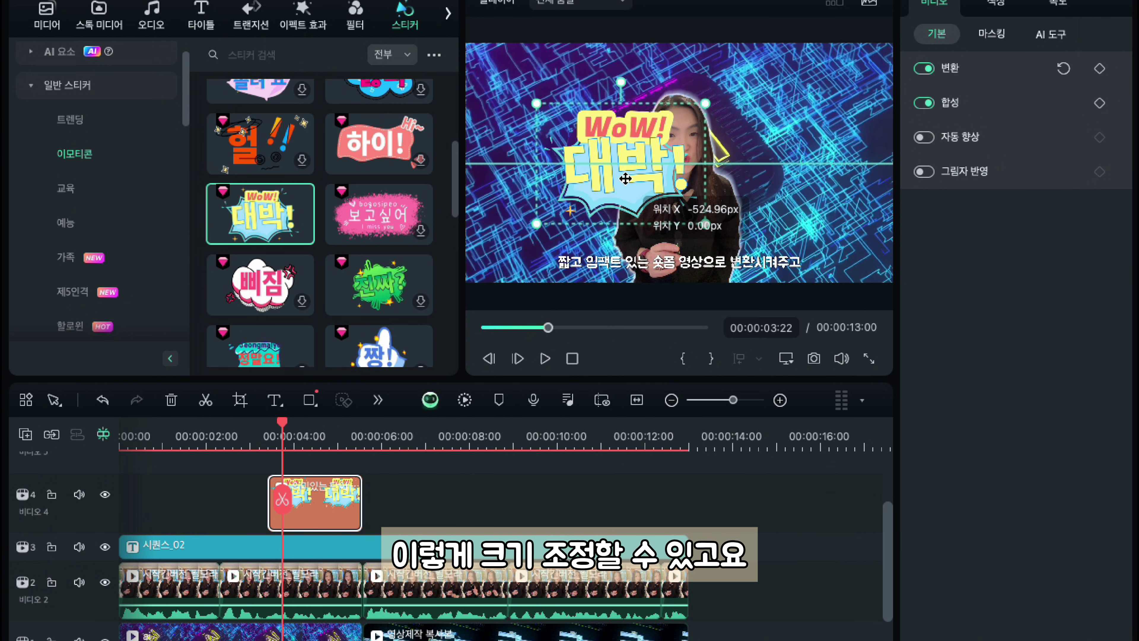
{"action": "left_click_drag", "start_coordinate": [702, 224], "coordinate": [653, 188]}
{"action": "left_click_drag", "start_coordinate": [566, 81], "coordinate": [643, 79]}
{"action": "left_click_drag", "start_coordinate": [609, 169], "coordinate": [564, 135]}
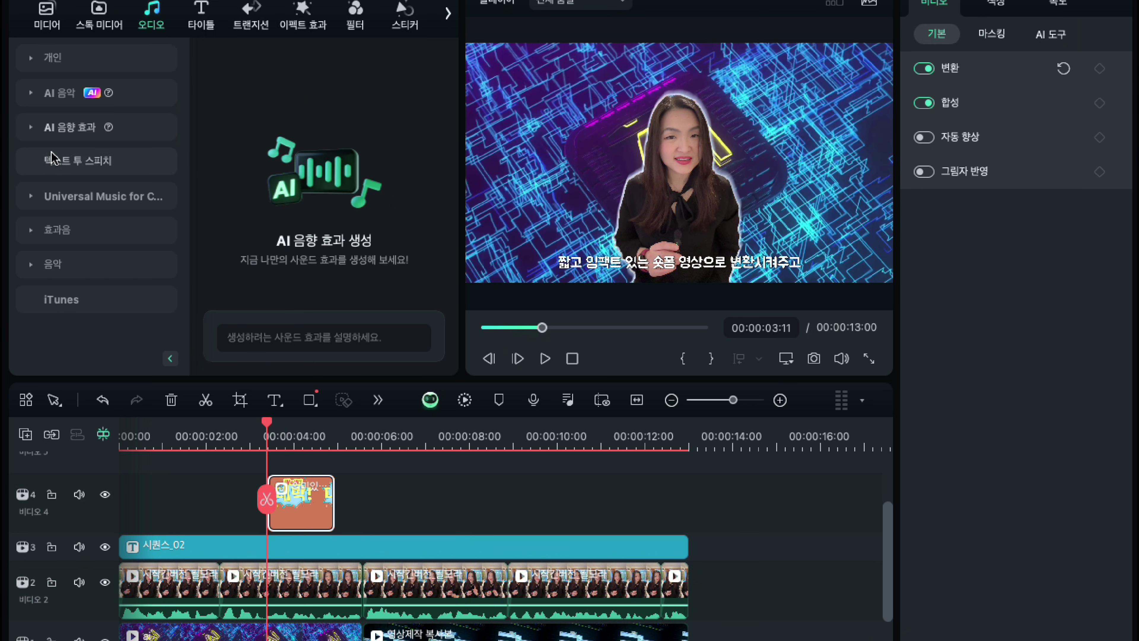
- Look through the trending sound effects (효과음) in the audio library and preview 상승 긴장
{"action": "left_click", "coordinate": [40, 128]}
{"action": "left_click", "coordinate": [40, 128]}
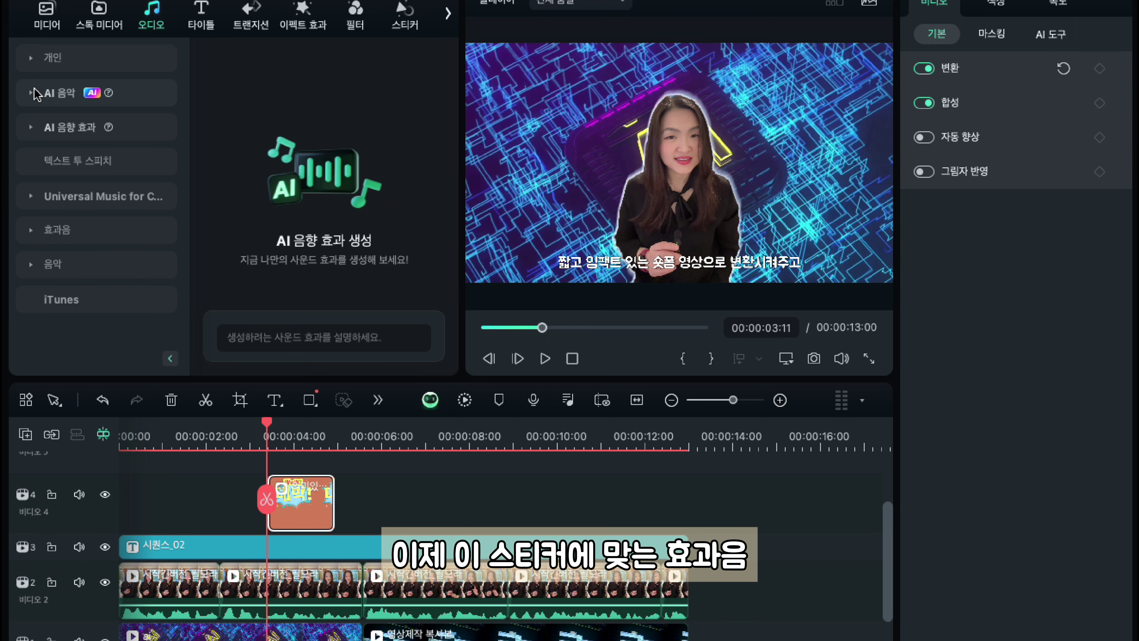
{"action": "left_click", "coordinate": [36, 63]}
{"action": "left_click", "coordinate": [34, 66]}
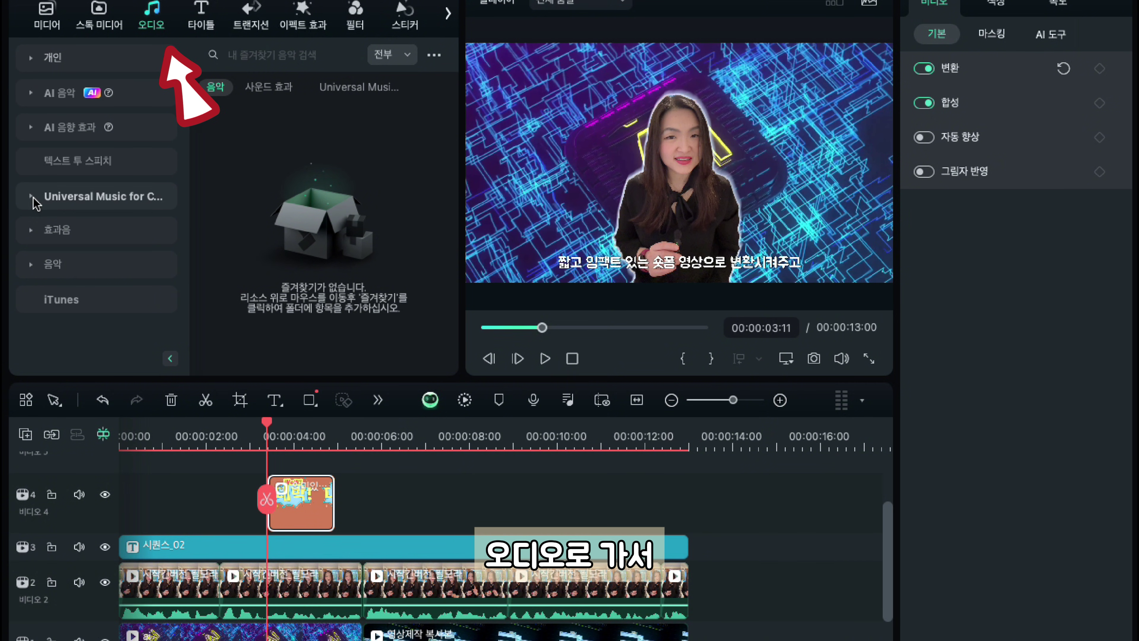
{"action": "left_click", "coordinate": [37, 231]}
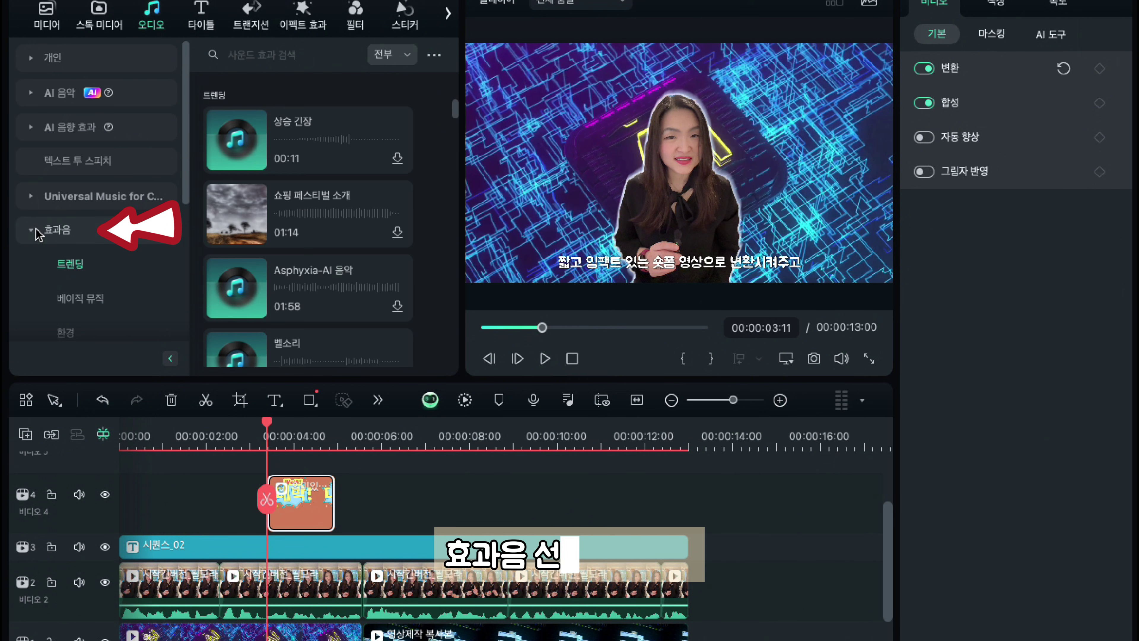
{"action": "left_click", "coordinate": [242, 144]}
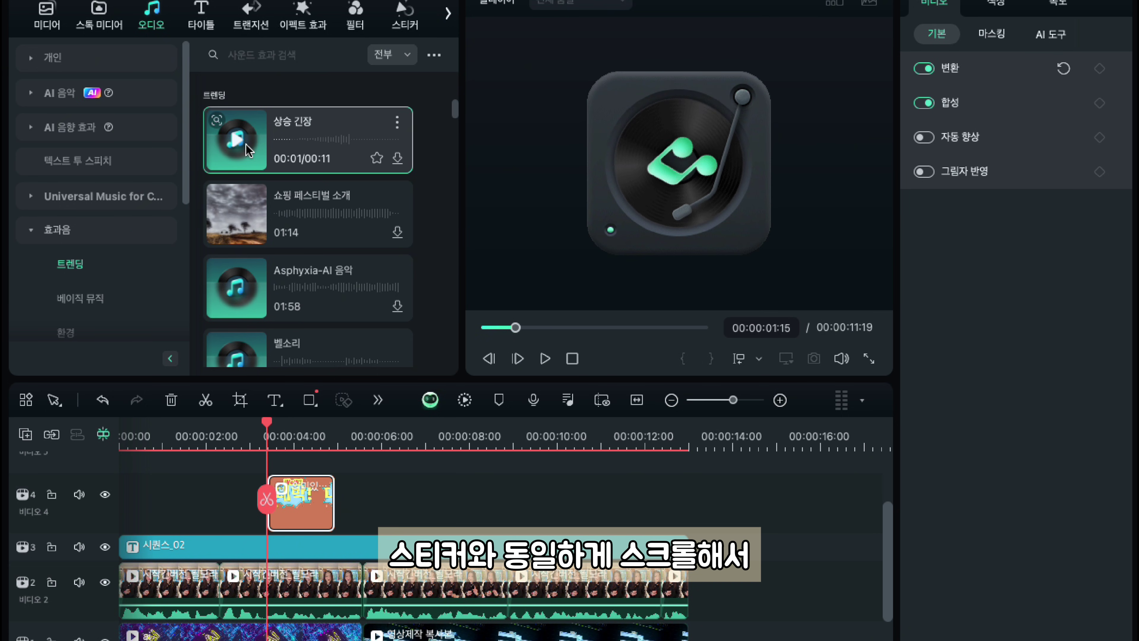
{"action": "scroll", "coordinate": [271, 203], "scroll_direction": "down", "scroll_amount": 5}
{"action": "scroll", "coordinate": [271, 203], "scroll_direction": "down", "scroll_amount": 2}
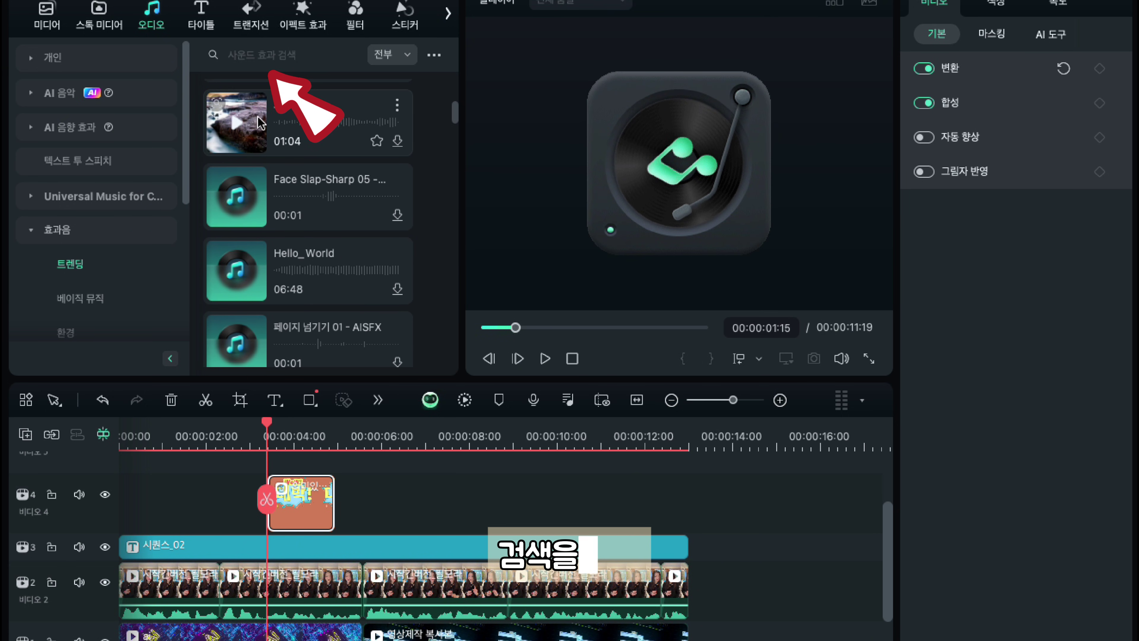
- Search the sound effects for wow
{"action": "left_click", "coordinate": [282, 57]}
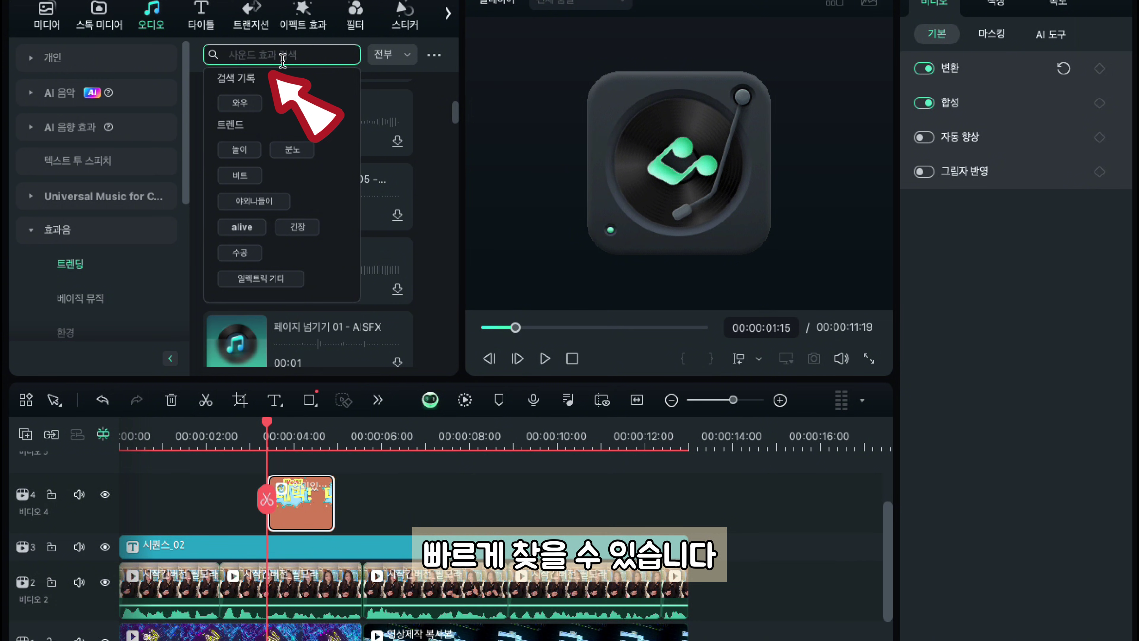
{"action": "type", "text": "잿"}
{"action": "key", "text": "BackSpace"}
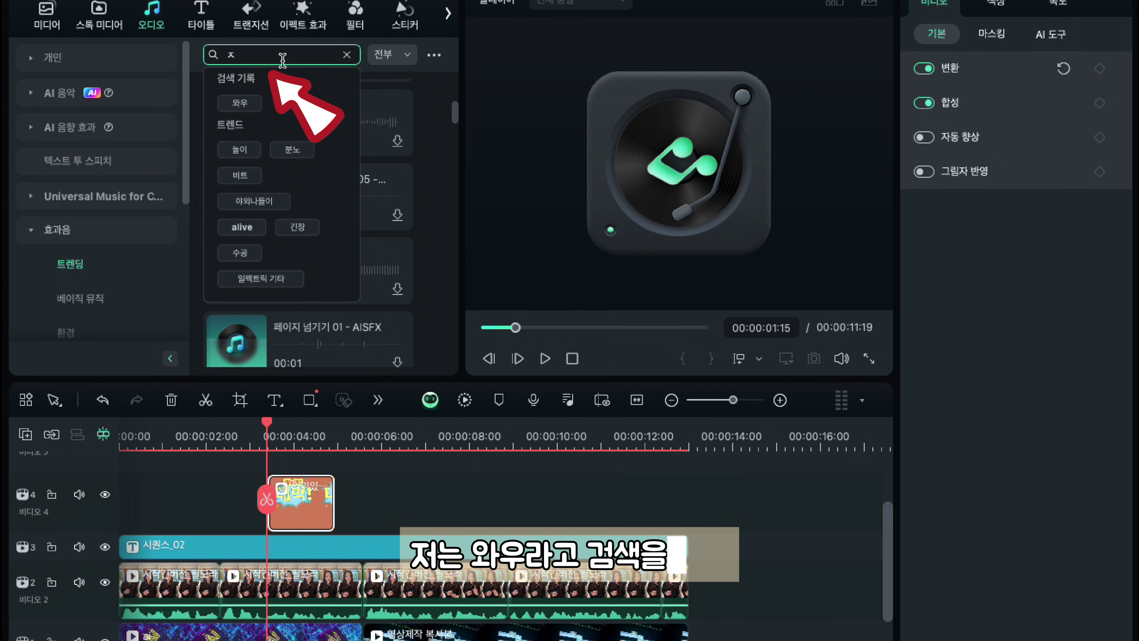
{"action": "type", "text": "지"}
{"action": "key", "text": "BackSpace"}
{"action": "key", "text": "Hangul"}
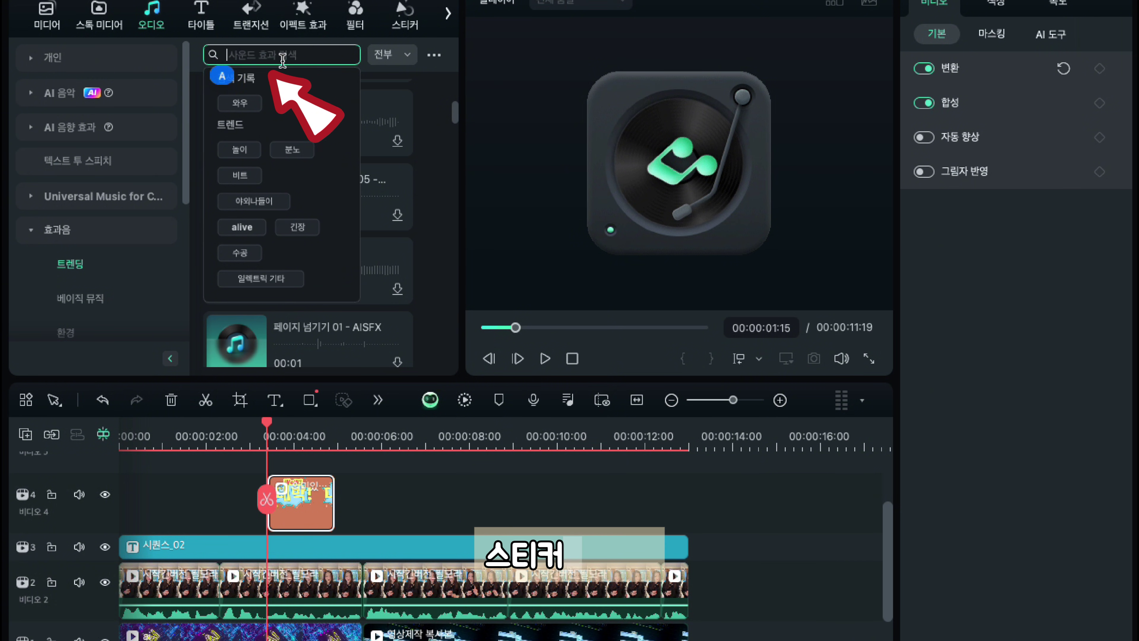
{"action": "type", "text": "wow"}
{"action": "key", "text": "Return"}
- Preview the Memes-Anime Wow and 밈-와우 - AISFX sounds, and add 밈-와우 - AISFX to the timeline at the sticker's start
{"action": "left_click", "coordinate": [235, 130]}
{"action": "left_click", "coordinate": [236, 193]}
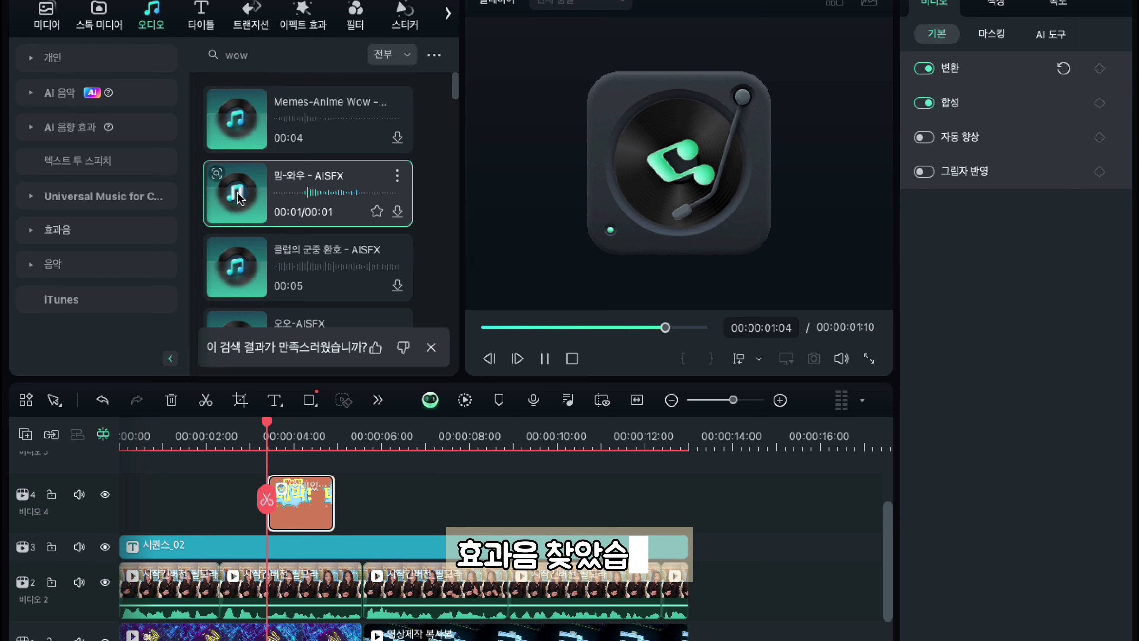
{"action": "left_click", "coordinate": [244, 126]}
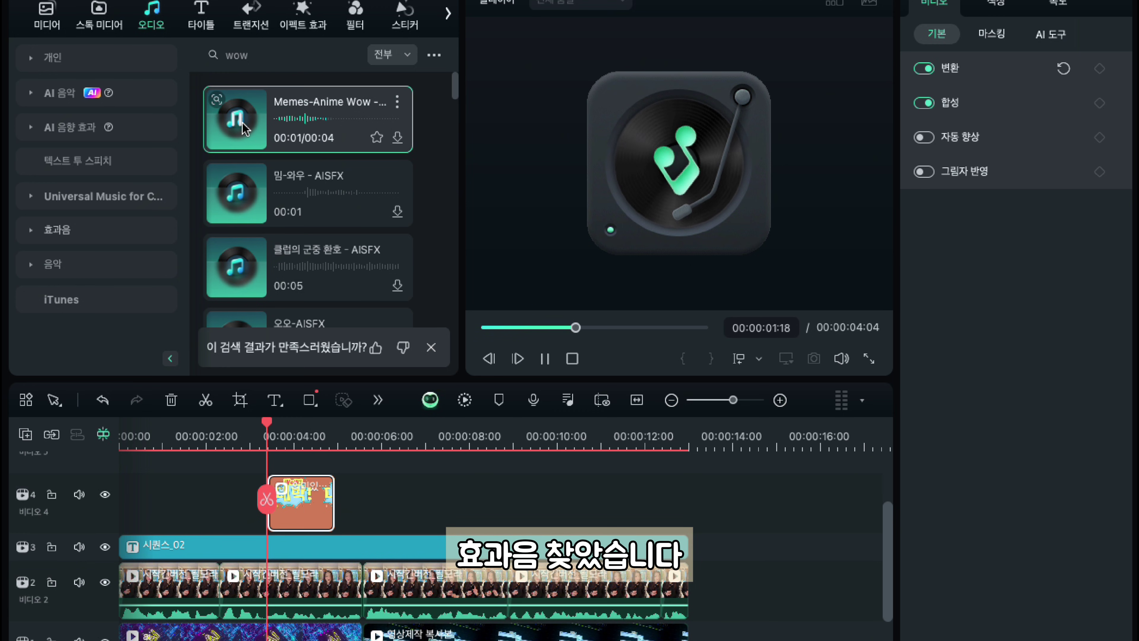
{"action": "left_click", "coordinate": [397, 213]}
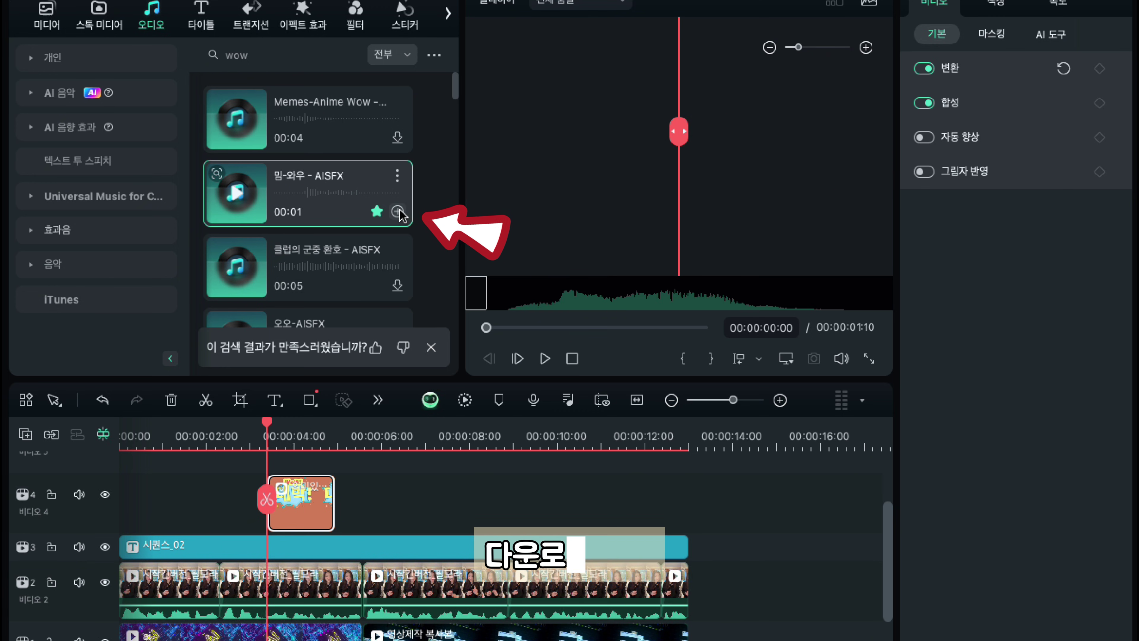
{"action": "left_click", "coordinate": [398, 213]}
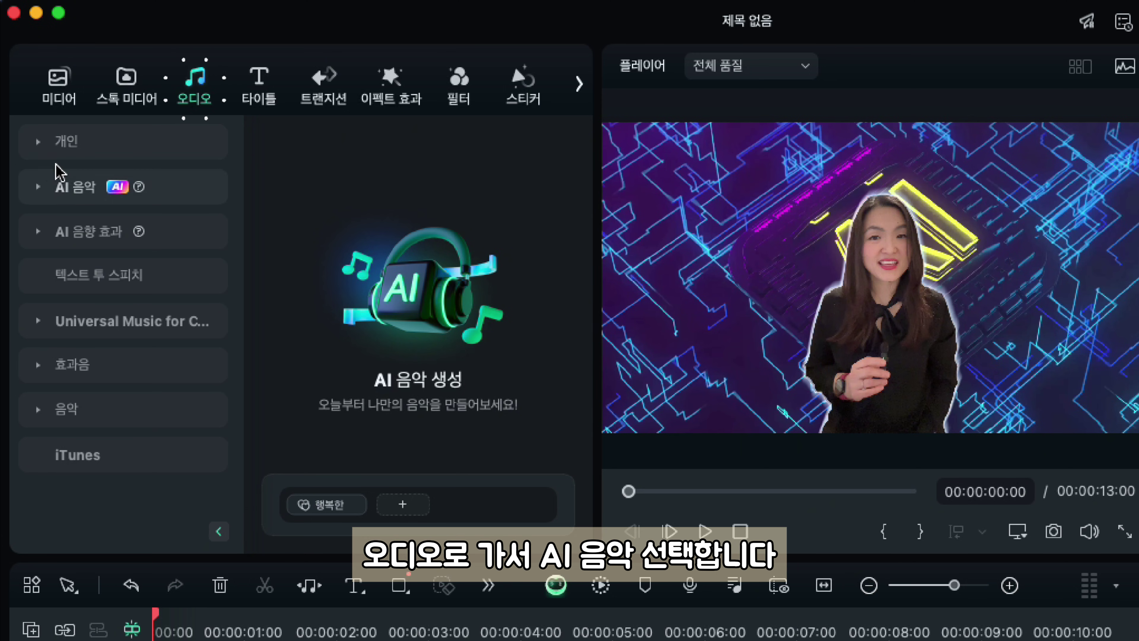
- Generate three AI music tracks (AI 음악) with mood 희망찬, theme 게임, genre 팝, normal speed (보통) and a 01:30 duration
{"action": "left_click", "coordinate": [42, 195]}
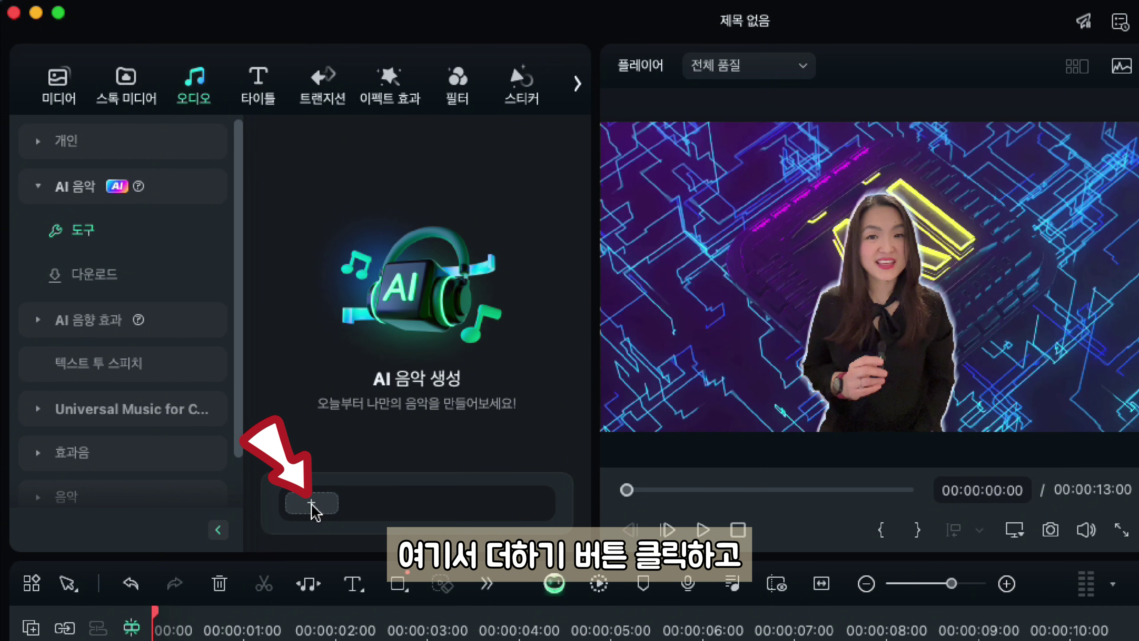
{"action": "left_click", "coordinate": [312, 503]}
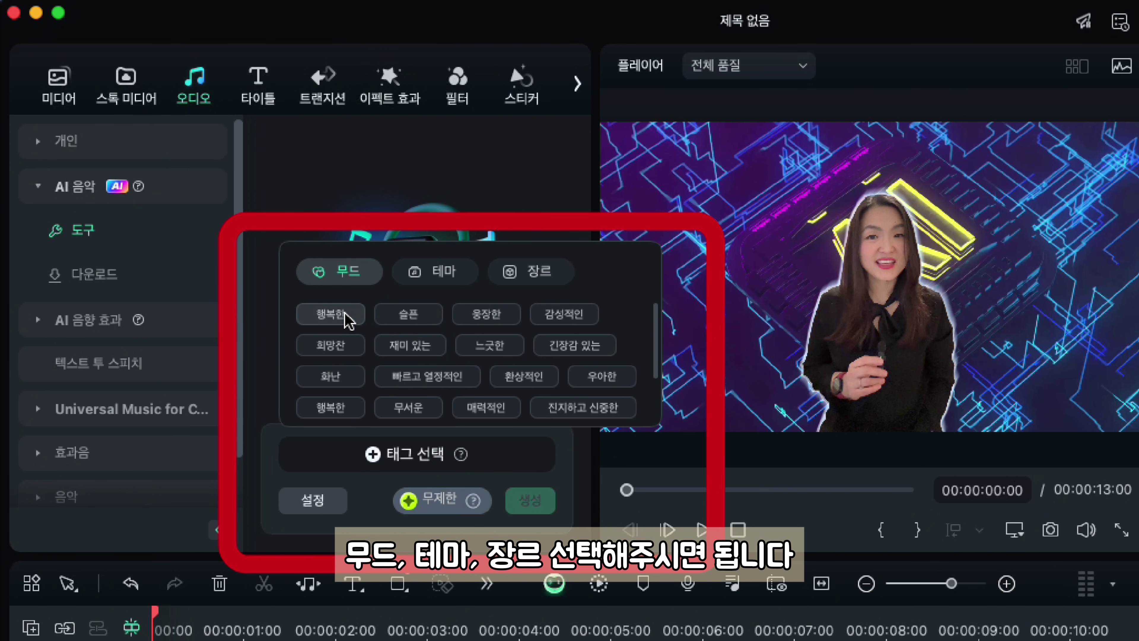
{"action": "left_click", "coordinate": [433, 276]}
{"action": "left_click", "coordinate": [540, 278]}
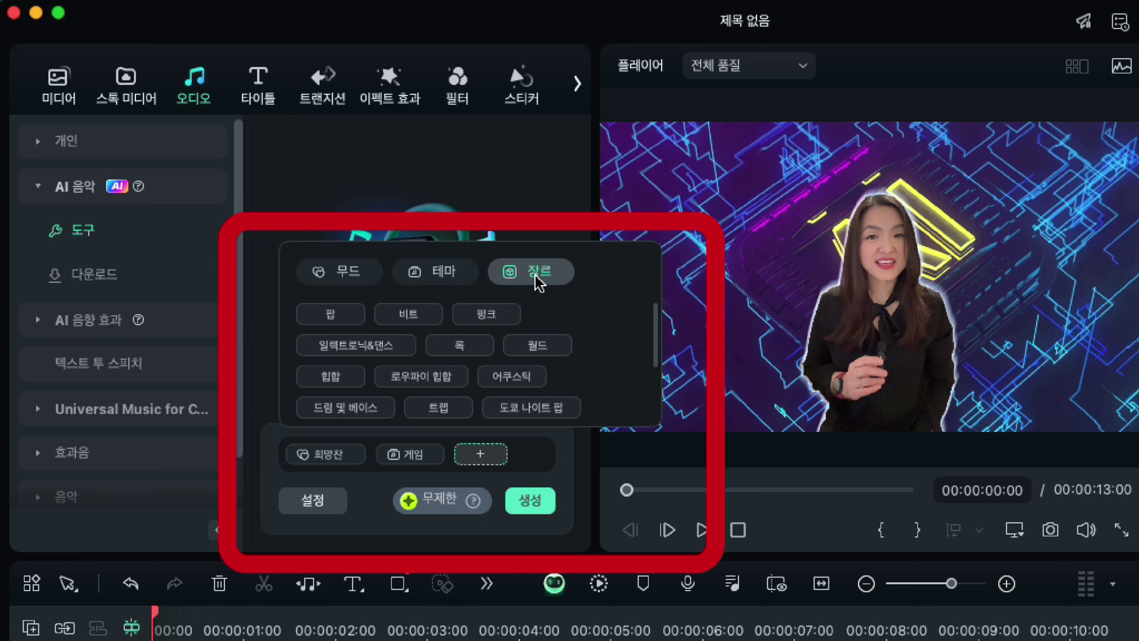
{"action": "left_click", "coordinate": [334, 503]}
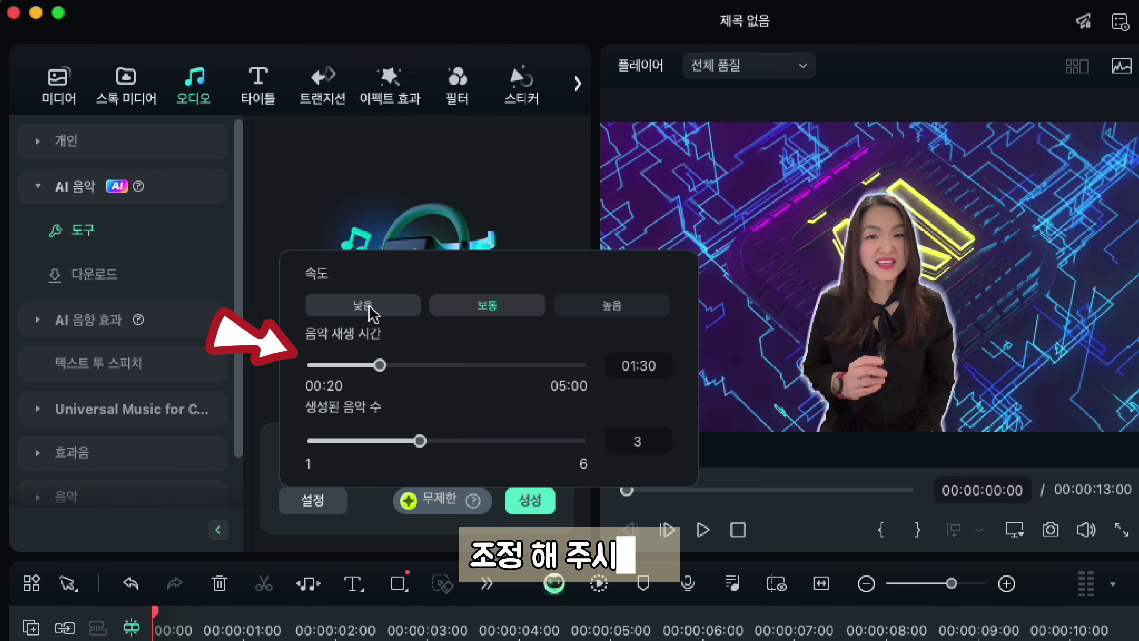
{"action": "left_click", "coordinate": [536, 509]}
{"action": "left_click", "coordinate": [530, 501]}
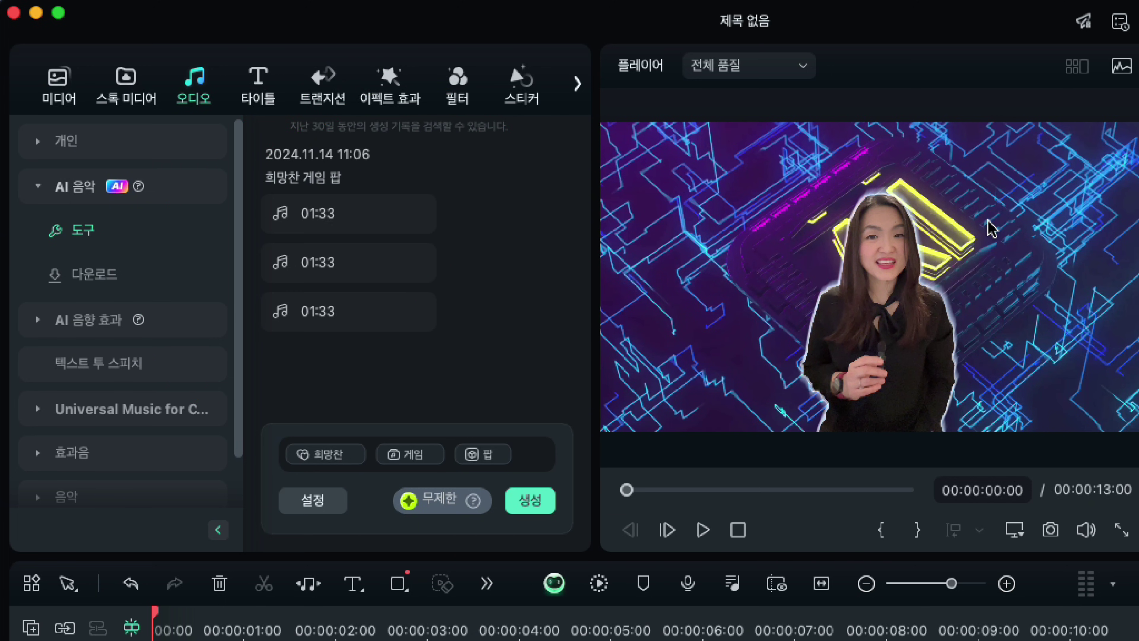
- Listen to each of the three generated AI music tracks
{"action": "mouse_move", "coordinate": [354, 233]}
{"action": "left_click", "coordinate": [281, 214]}
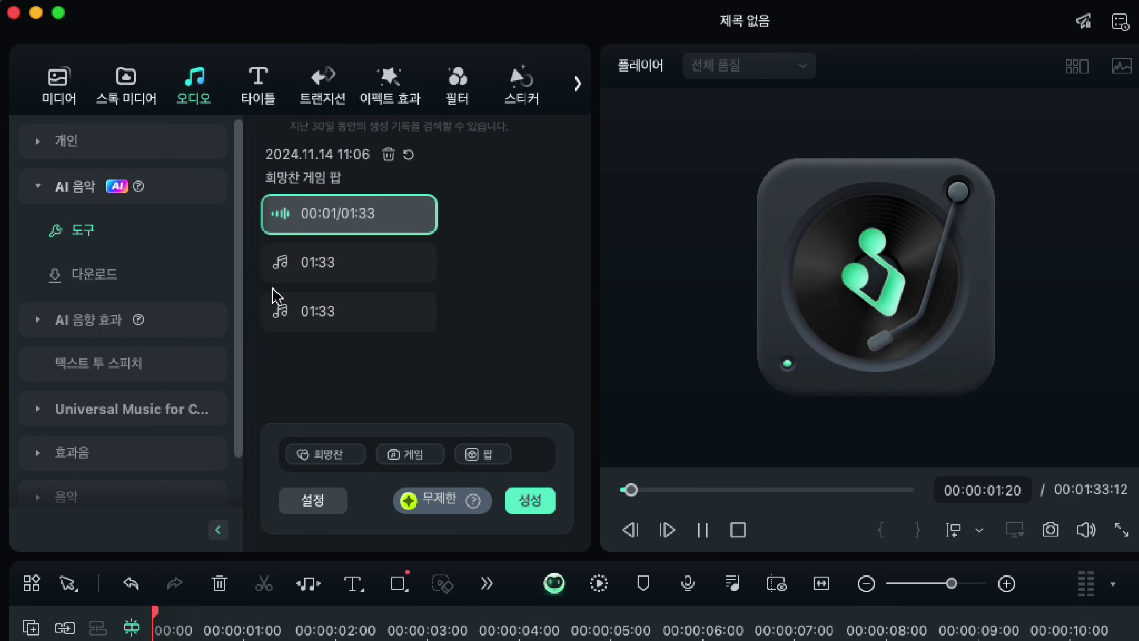
{"action": "left_click", "coordinate": [281, 263]}
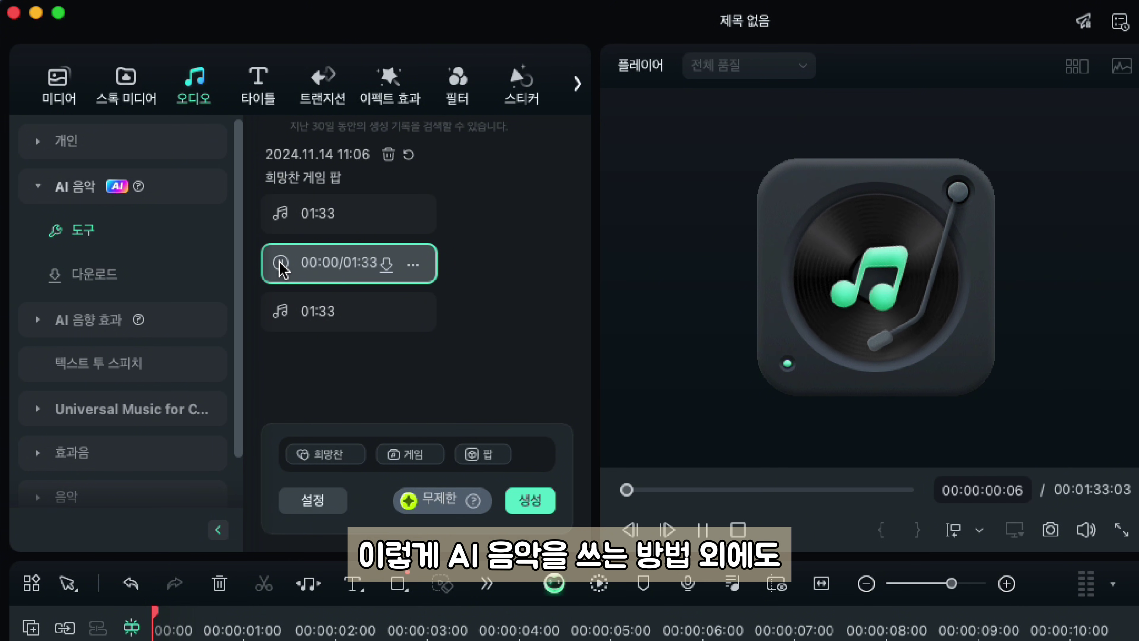
{"action": "mouse_move", "coordinate": [281, 316]}
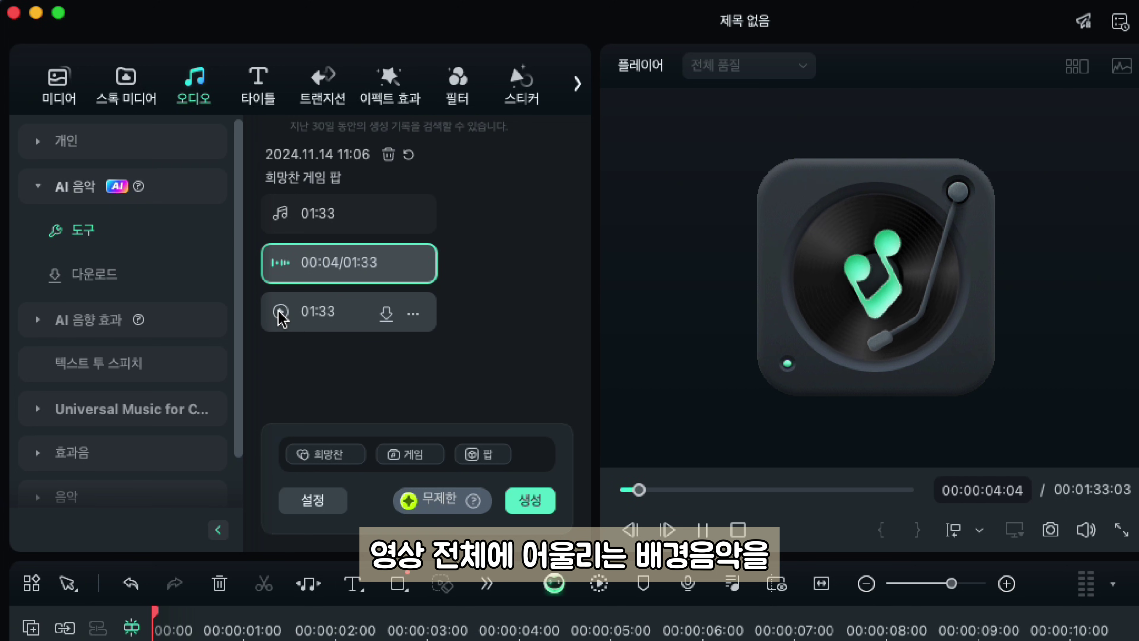
{"action": "left_click", "coordinate": [281, 313]}
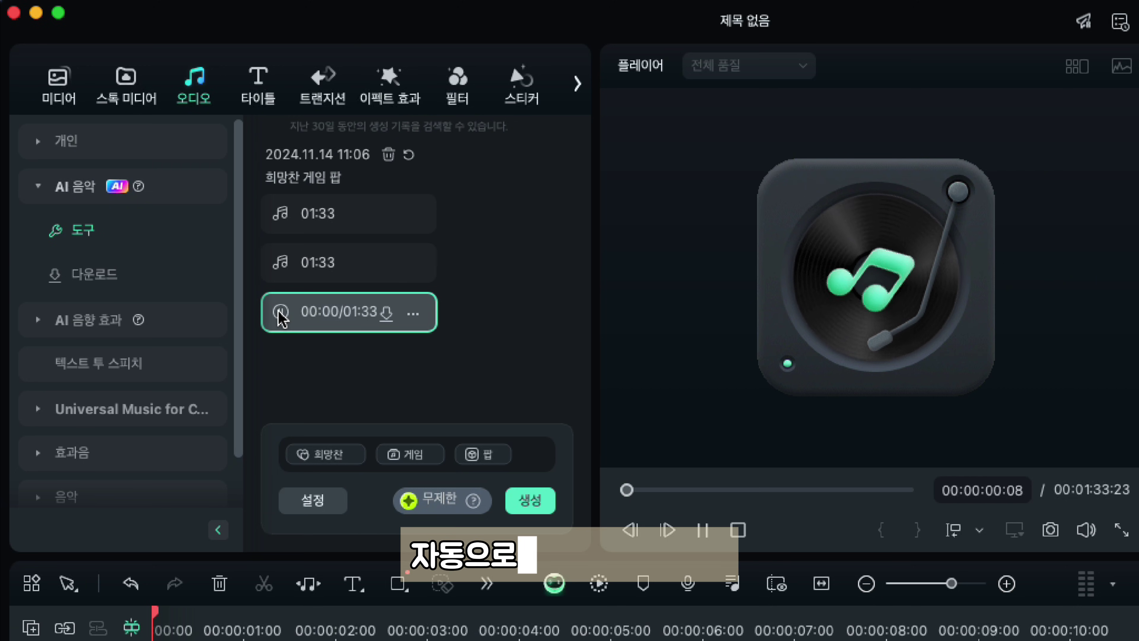
{"action": "mouse_move", "coordinate": [287, 229]}
{"action": "mouse_move", "coordinate": [283, 316]}
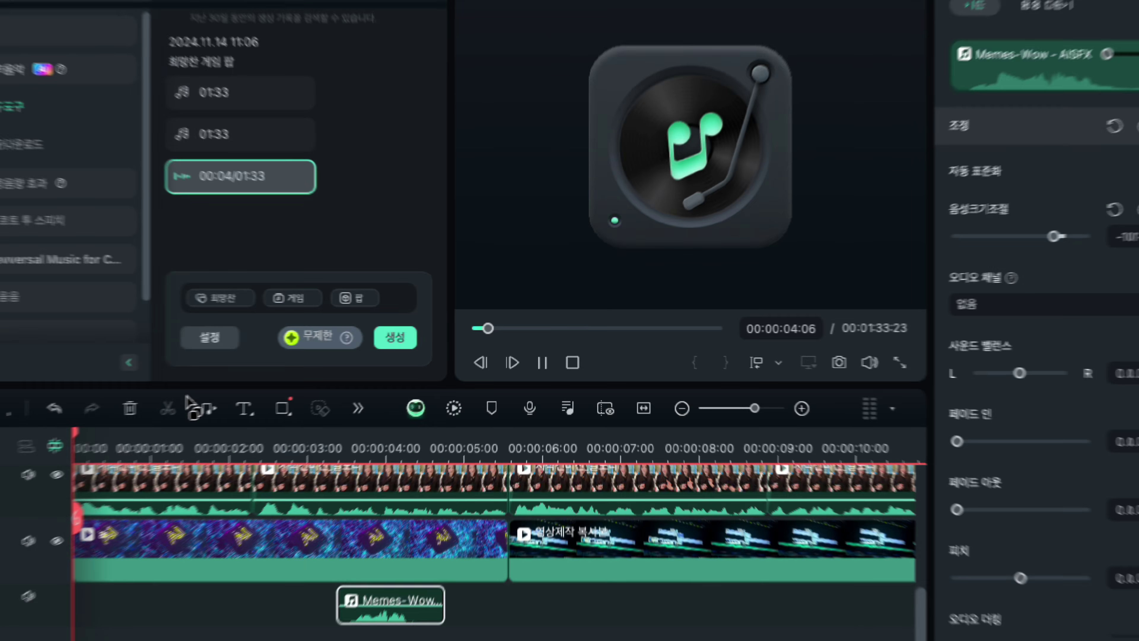
- Generate background music for the whole video with 스마트 BGM 생성 and play back the timeline
{"action": "left_click", "coordinate": [125, 465]}
{"action": "left_click", "coordinate": [137, 507]}
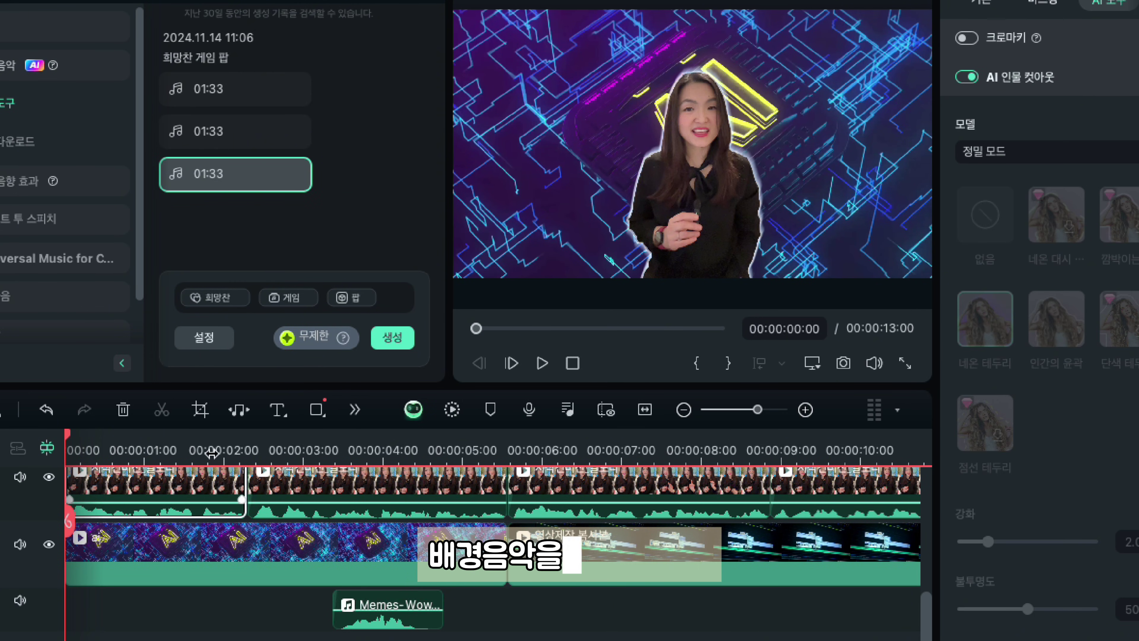
{"action": "left_click", "coordinate": [163, 622]}
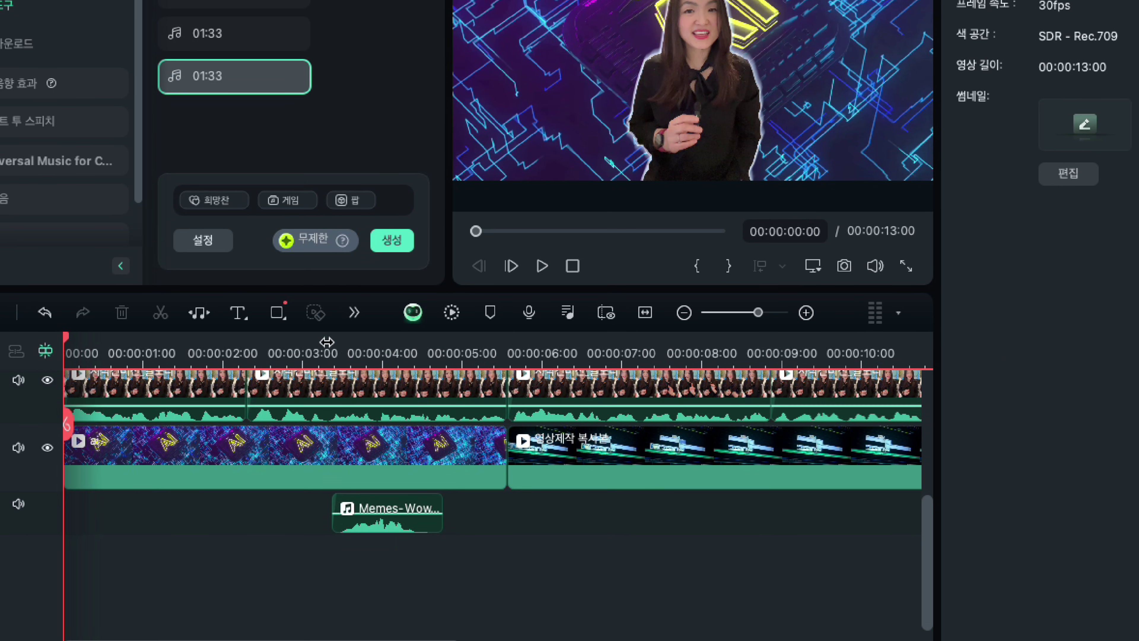
{"action": "left_click", "coordinate": [354, 313]}
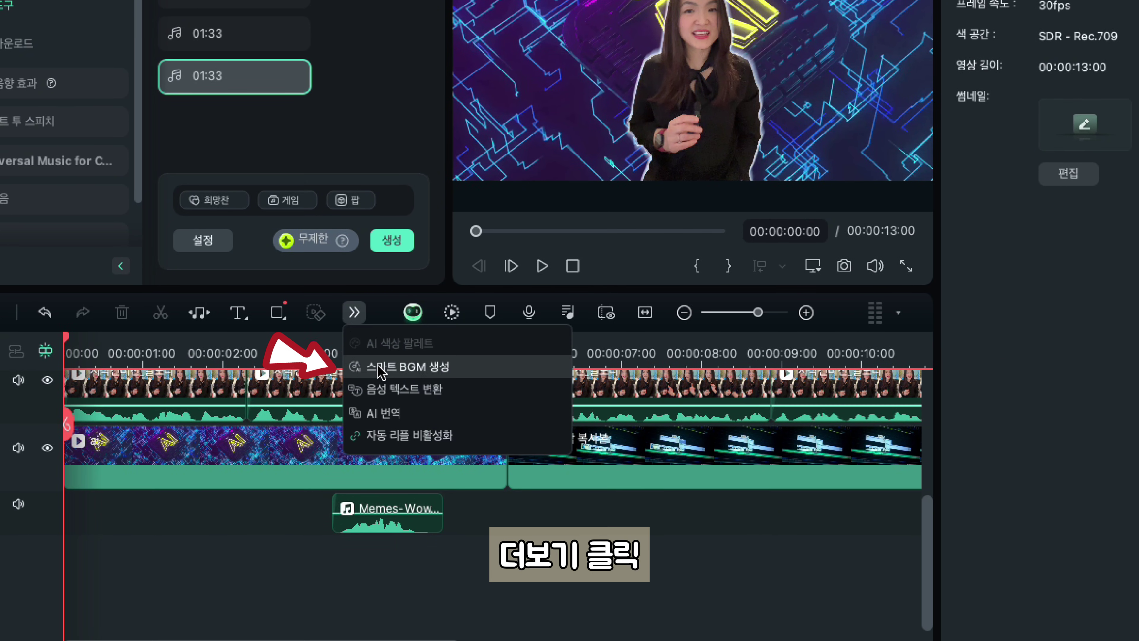
{"action": "left_click", "coordinate": [379, 368]}
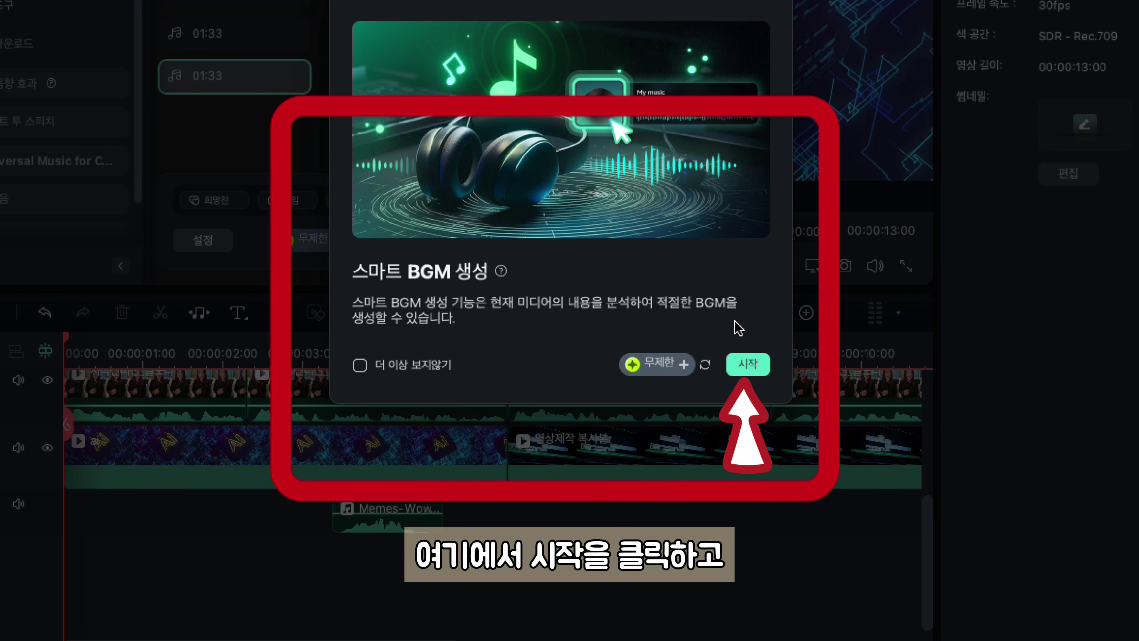
{"action": "left_click", "coordinate": [745, 367]}
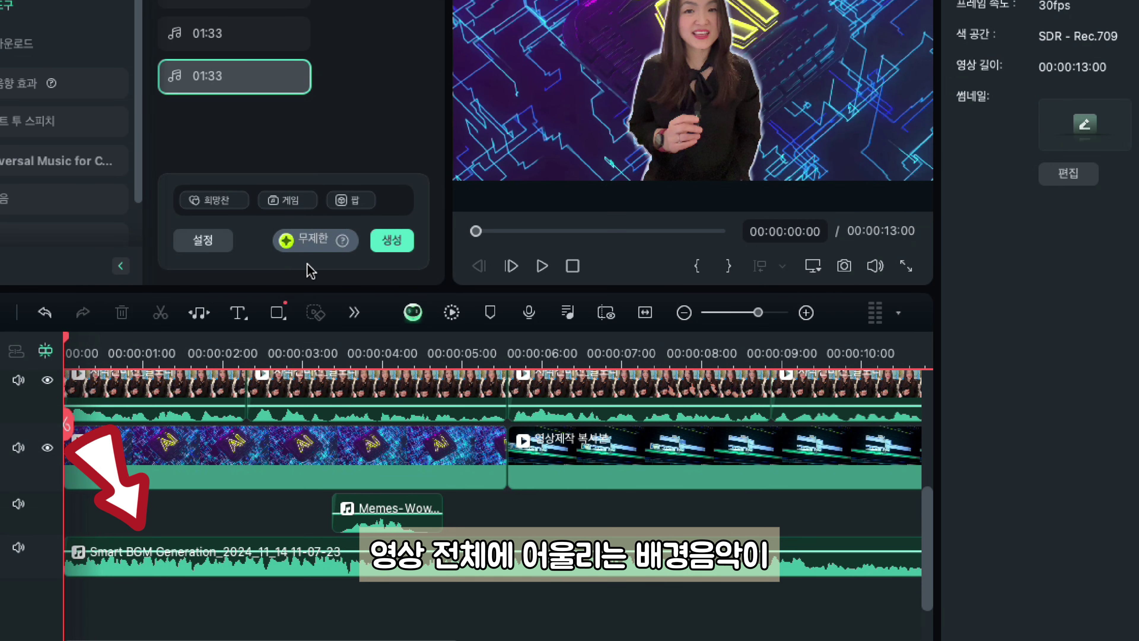
{"action": "left_click", "coordinate": [542, 267]}
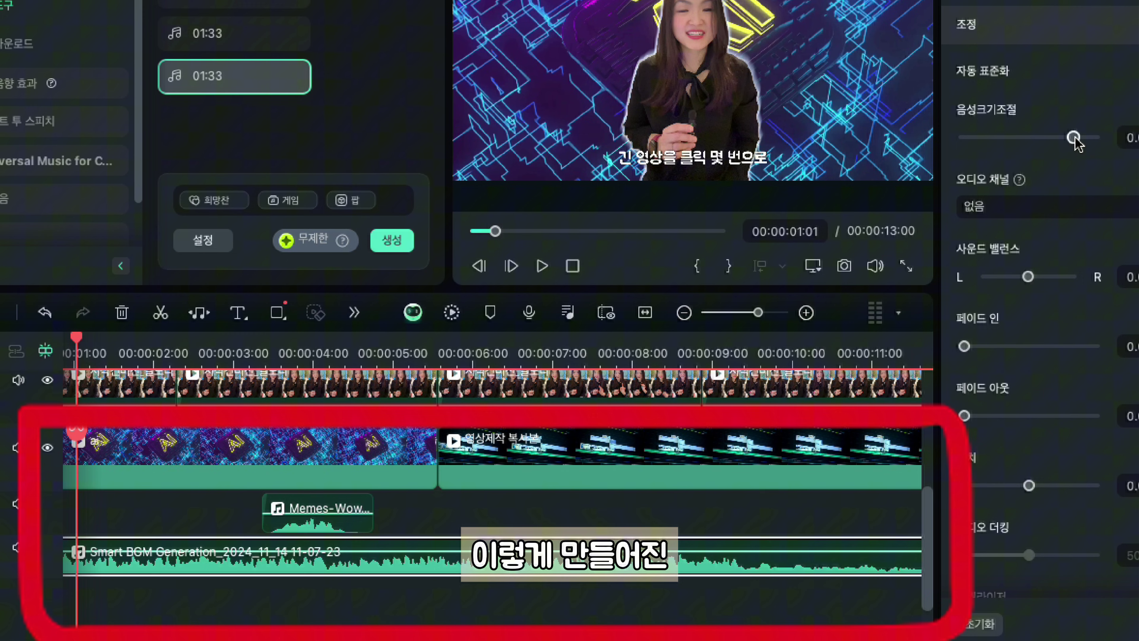
- Lower the Smart BGM clip's volume to -16.34 dB and review the whole video from the start of the timeline
{"action": "left_click_drag", "start_coordinate": [1074, 138], "coordinate": [1052, 143]}
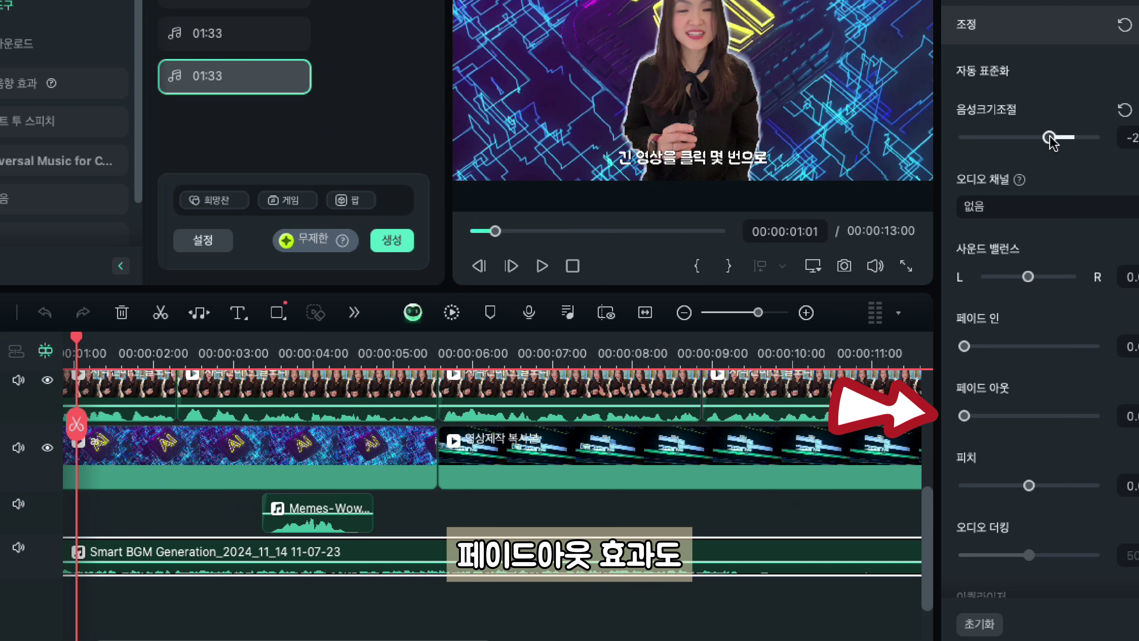
{"action": "scroll", "coordinate": [659, 528], "scroll_direction": "right", "scroll_amount": 5}
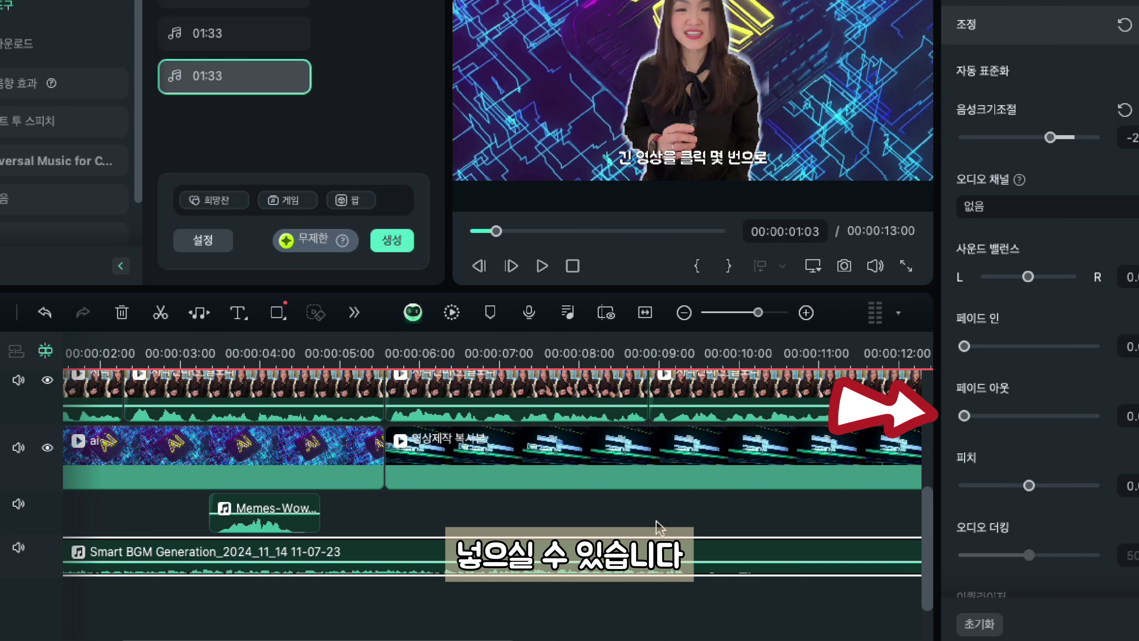
{"action": "left_click", "coordinate": [599, 524]}
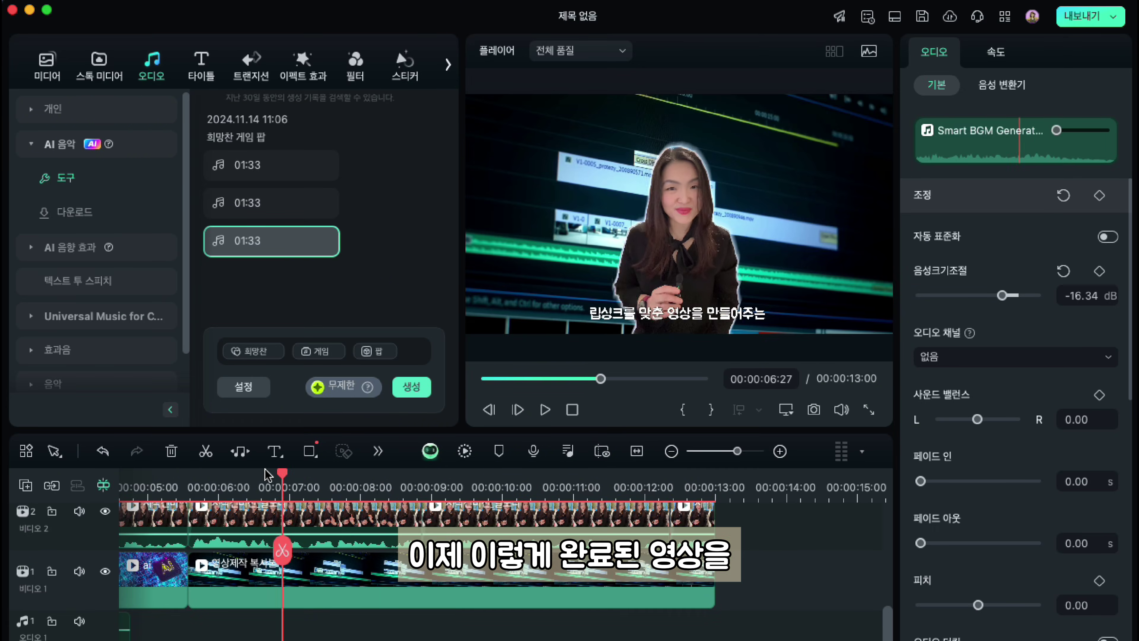
{"action": "key", "text": "Home"}
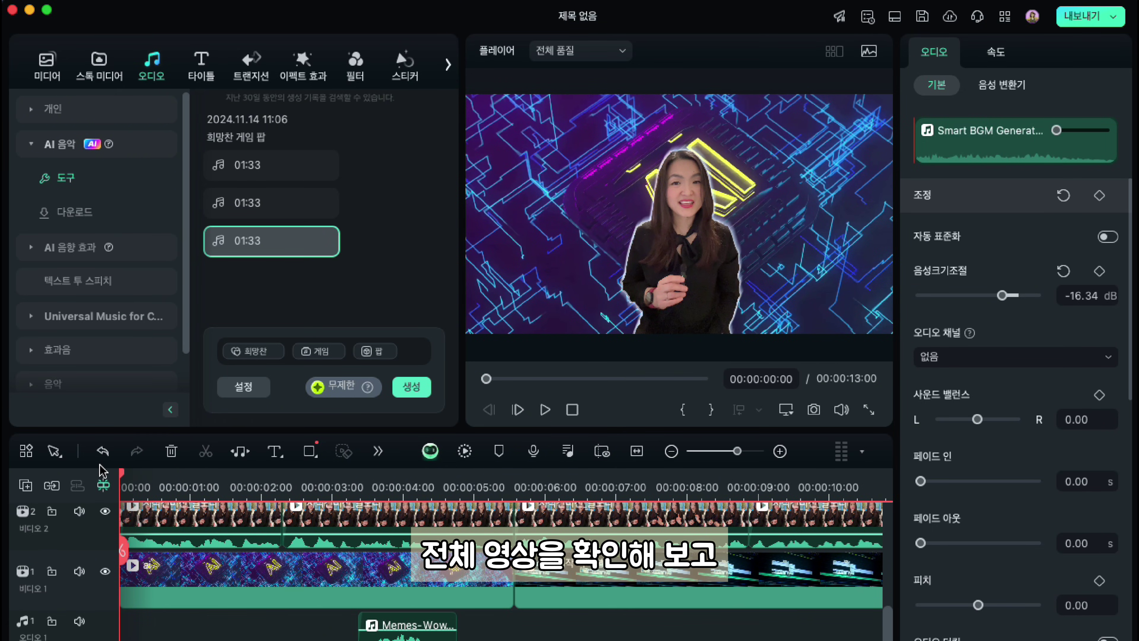
{"action": "left_click_drag", "start_coordinate": [121, 474], "coordinate": [521, 509]}
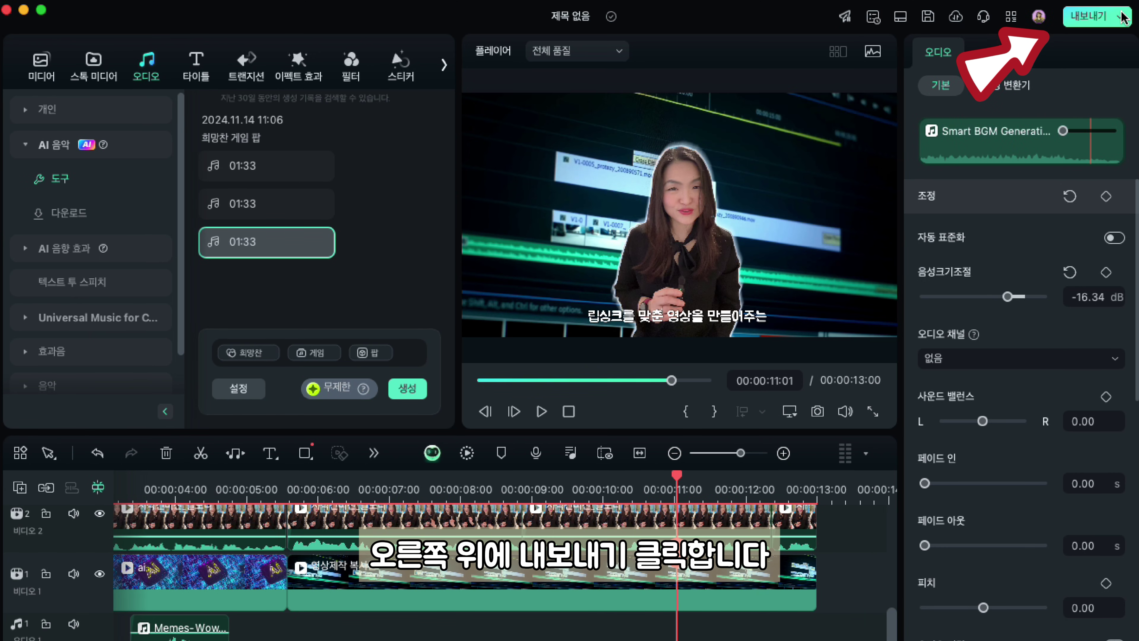
- Export the video locally as 테스트 in MP4 format with 베터 quality, 3840x2160 resolution and 30 fps
{"action": "left_click", "coordinate": [1115, 16]}
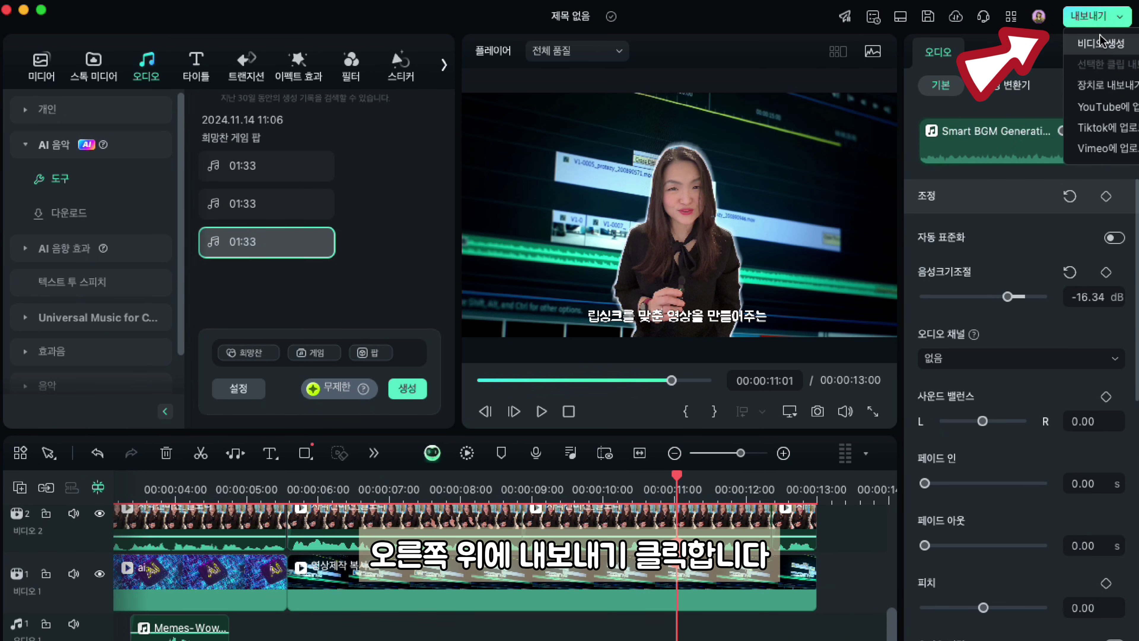
{"action": "left_click", "coordinate": [1098, 44]}
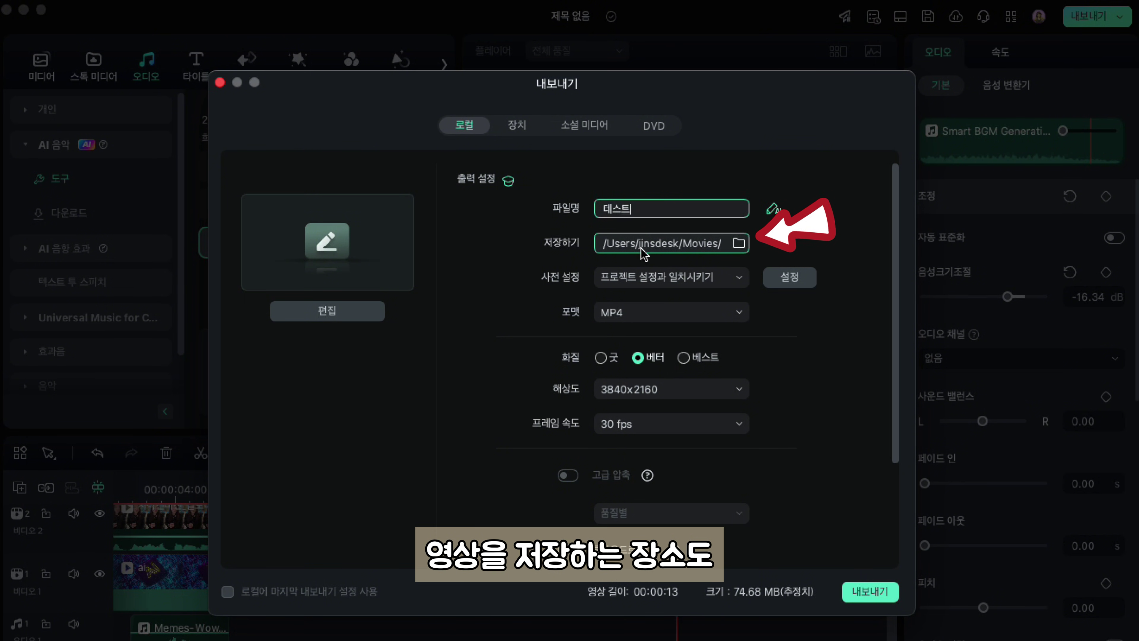
{"action": "left_click", "coordinate": [637, 358]}
{"action": "left_click", "coordinate": [739, 389]}
{"action": "left_click", "coordinate": [739, 390]}
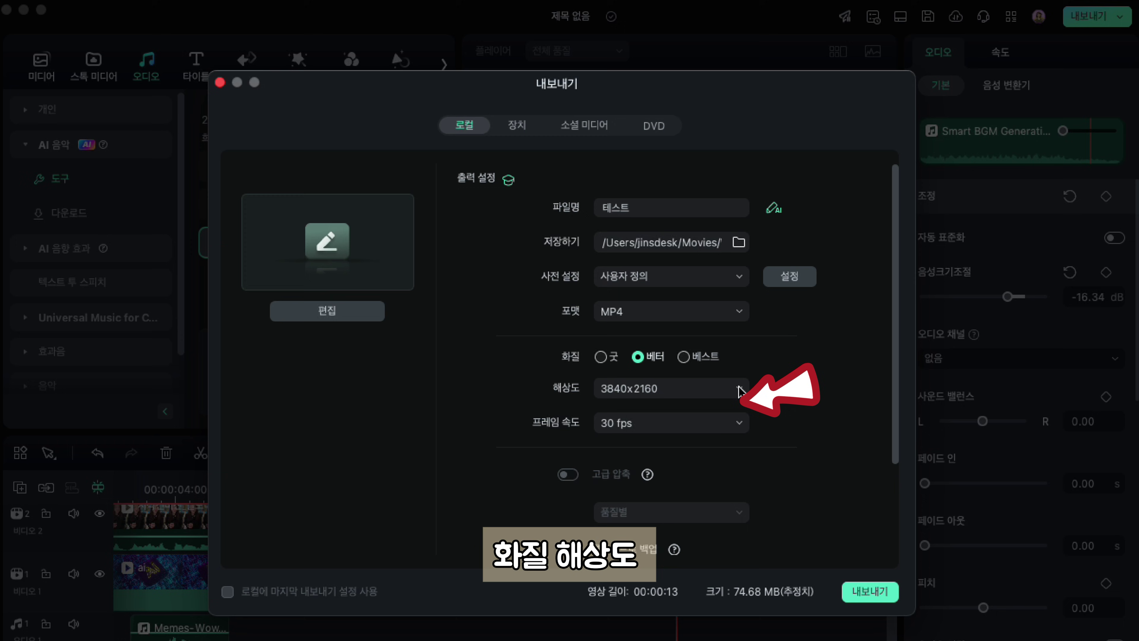
{"action": "left_click", "coordinate": [739, 423]}
{"action": "scroll", "coordinate": [762, 449], "scroll_direction": "down", "scroll_amount": 3}
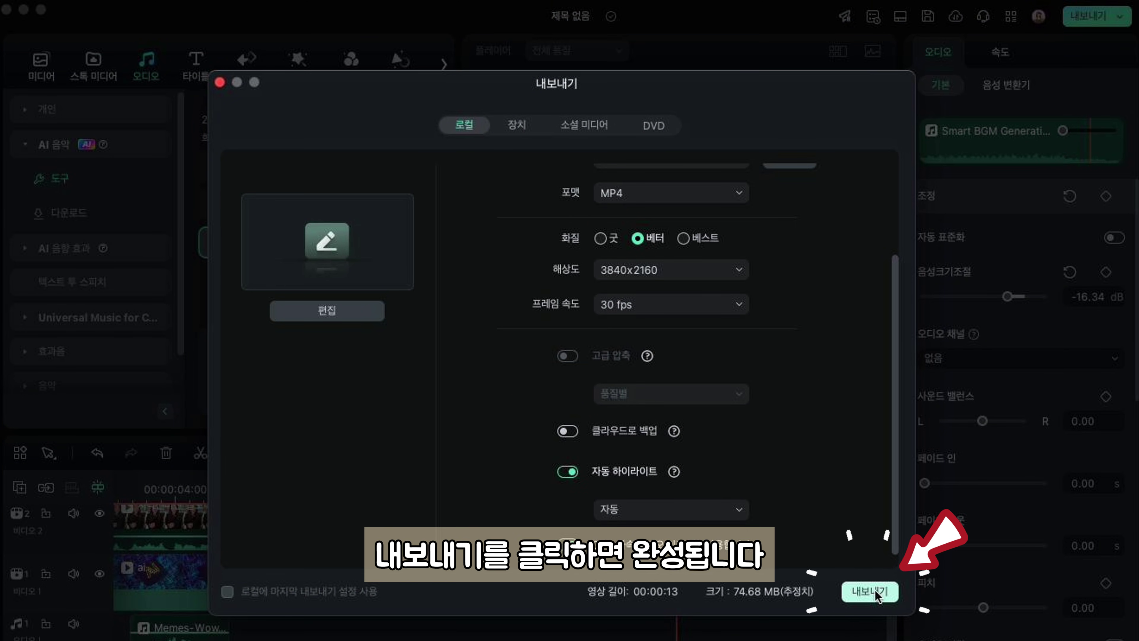
{"action": "left_click", "coordinate": [870, 591]}
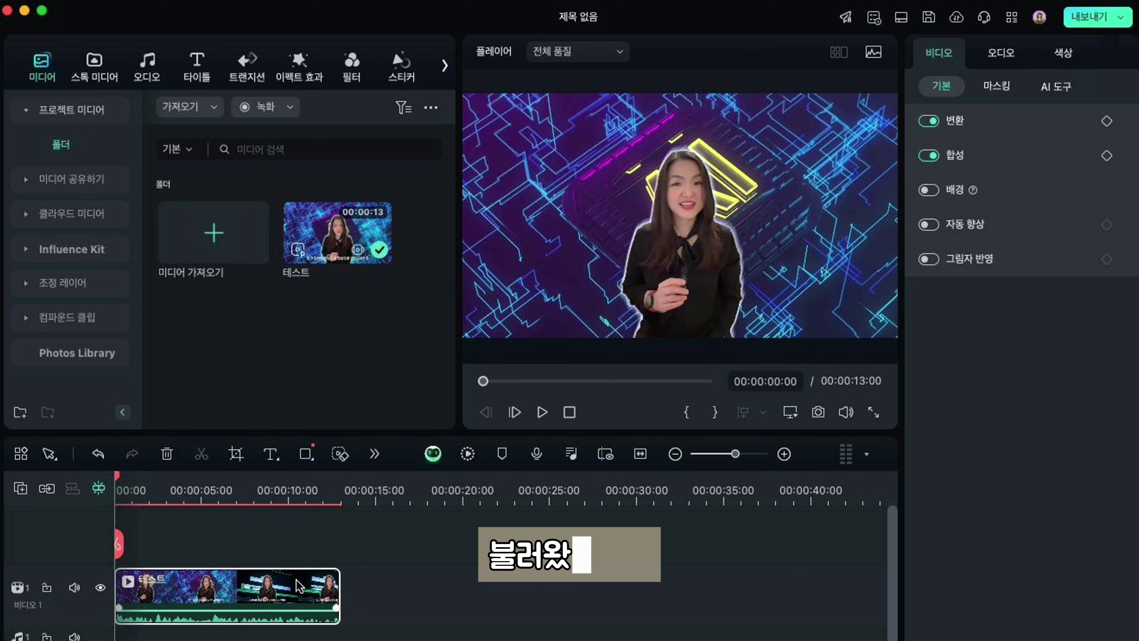
- Translate the 테스트 clip's voice and subtitles from 한국어 (한국) to 영어 (미국) with AI 번역, enabling 립싱크(베타) and 자동 일치
{"action": "right_click", "coordinate": [299, 586]}
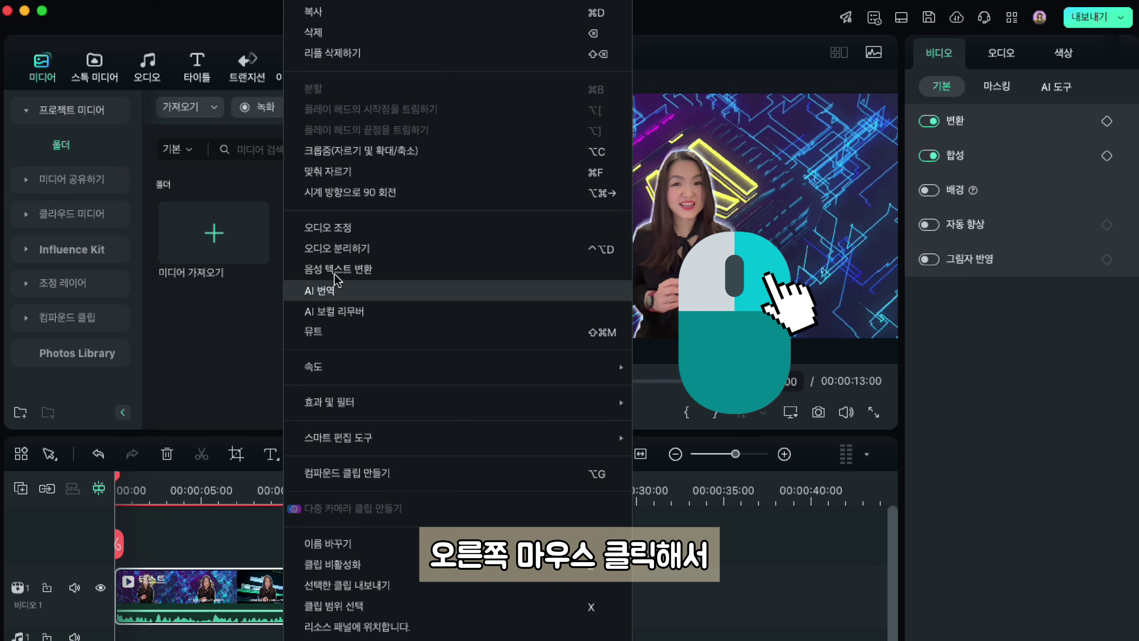
{"action": "left_click", "coordinate": [330, 291]}
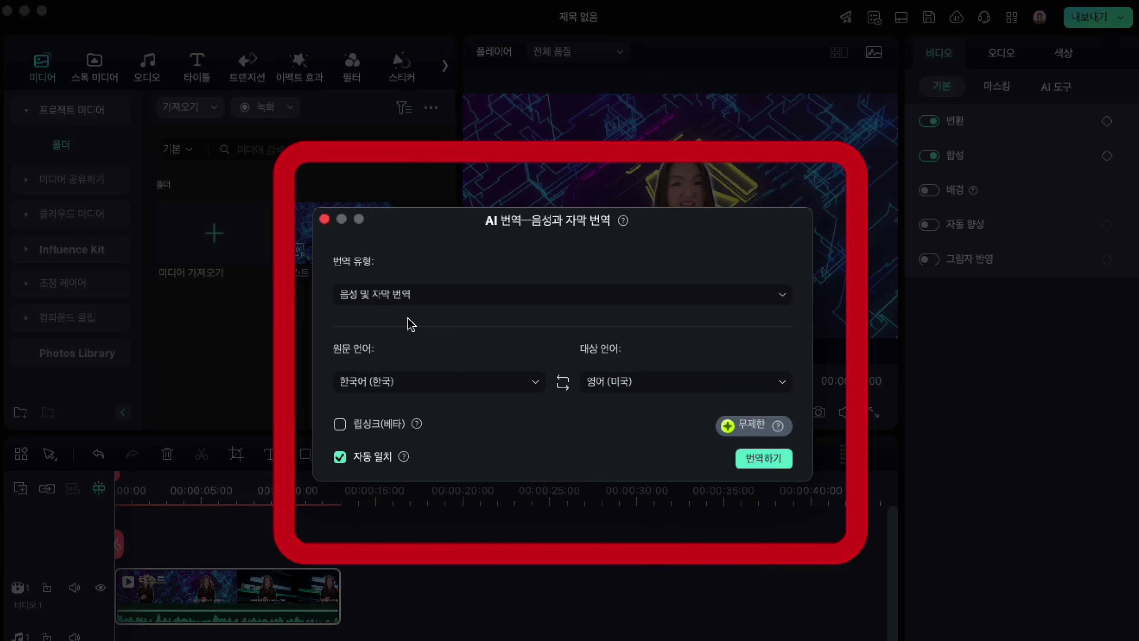
{"action": "left_click", "coordinate": [521, 298]}
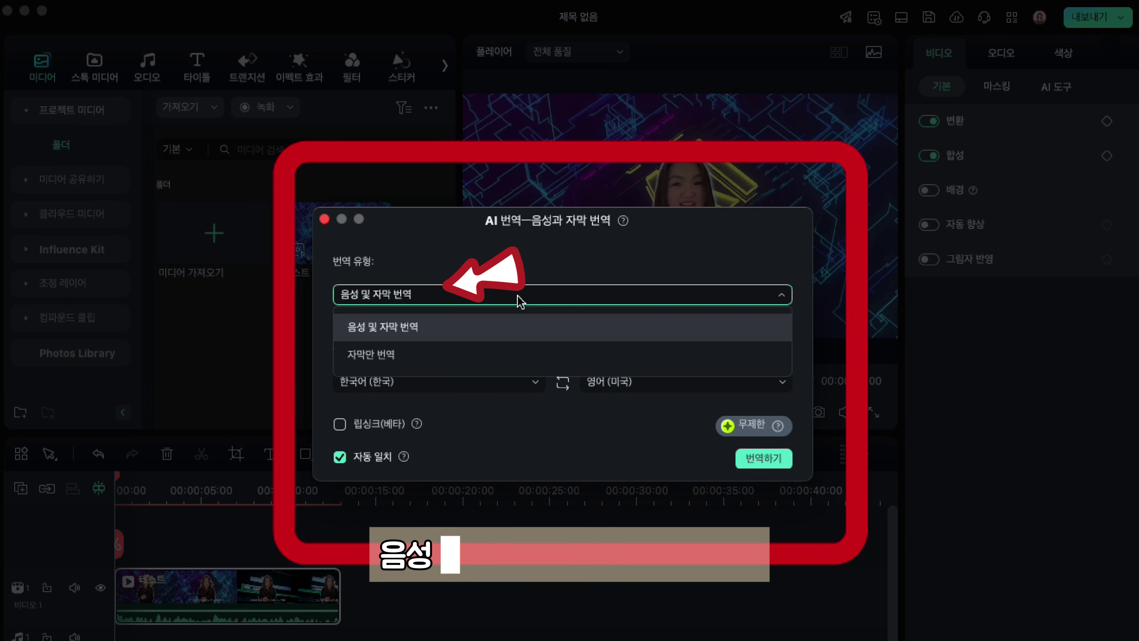
{"action": "left_click", "coordinate": [520, 298]}
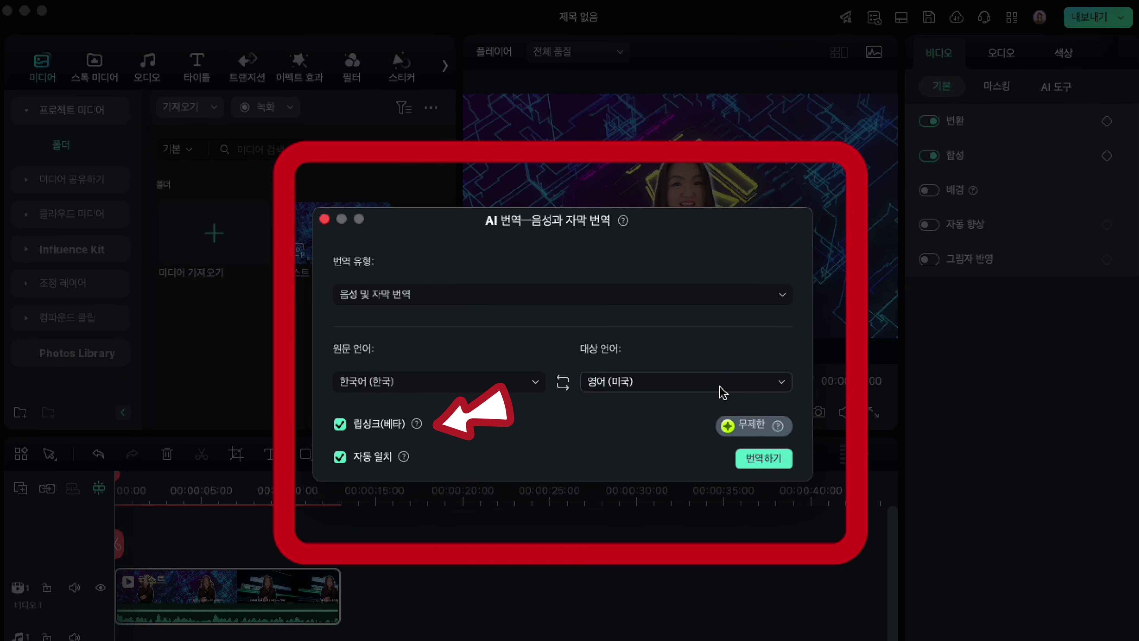
{"action": "left_click", "coordinate": [761, 457]}
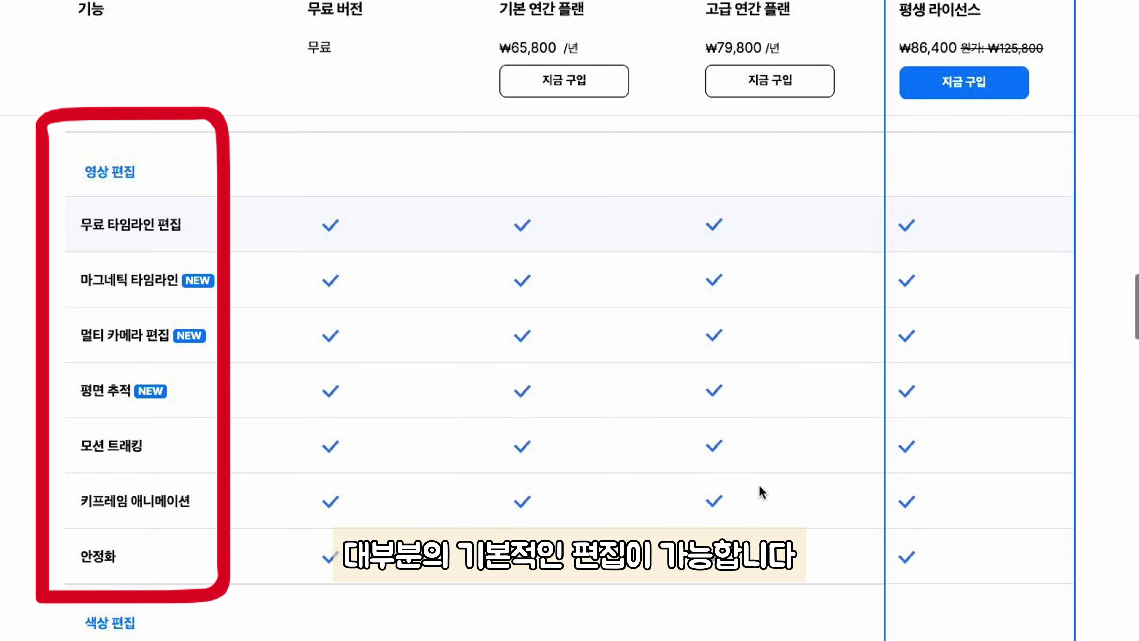
- On Filmora's pricing web page, examine the plan comparison table's editing, watermark-free export and AI credit features
{"action": "scroll", "coordinate": [759, 485], "scroll_direction": "down", "scroll_amount": 5}
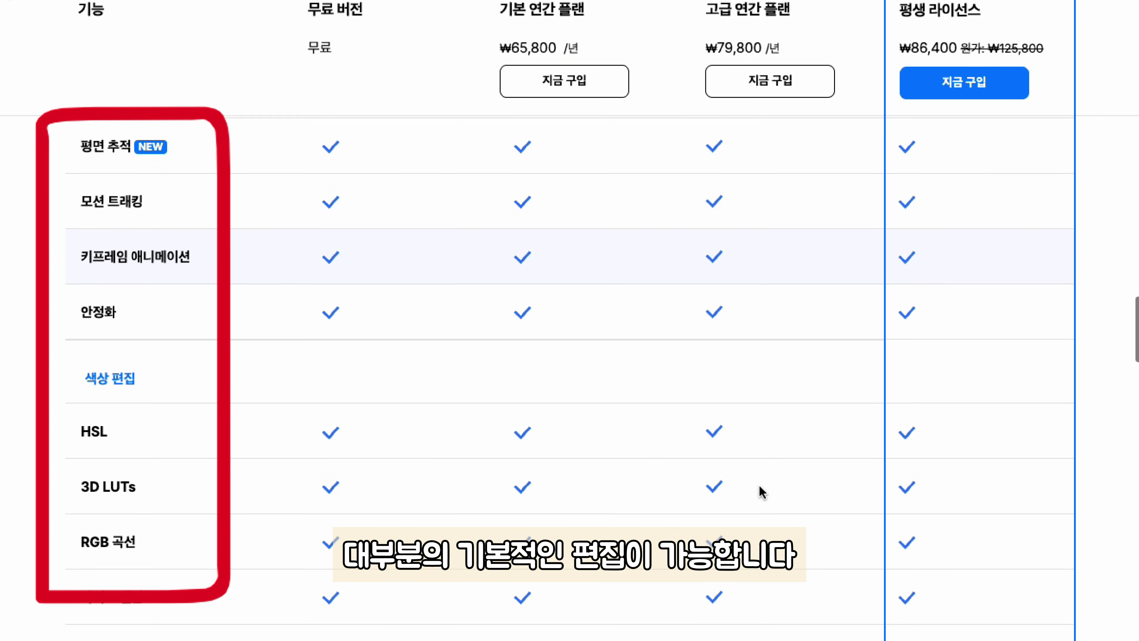
{"action": "scroll", "coordinate": [763, 493], "scroll_direction": "down", "scroll_amount": 8}
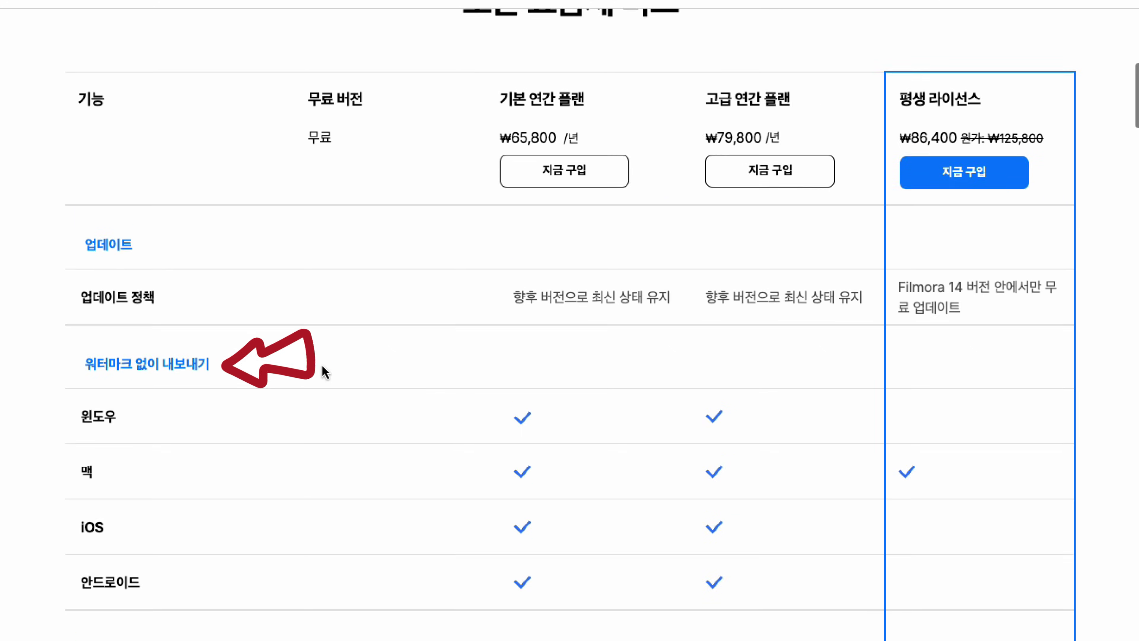
{"action": "scroll", "coordinate": [325, 373], "scroll_direction": "down", "scroll_amount": 1}
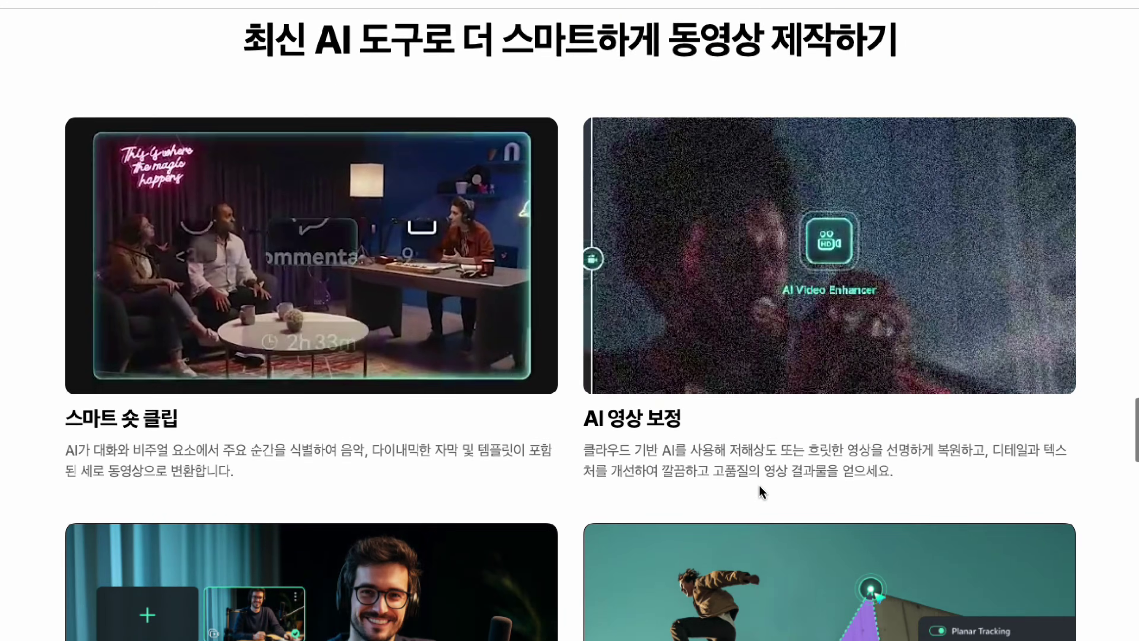
{"action": "scroll", "coordinate": [760, 490], "scroll_direction": "down", "scroll_amount": 6}
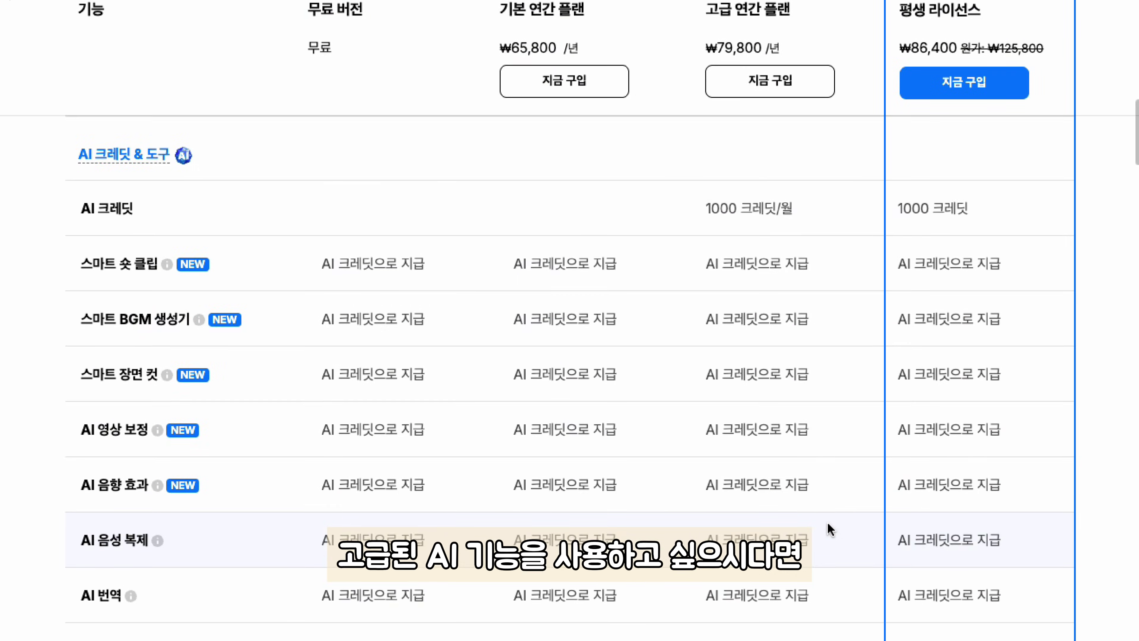
{"action": "scroll", "coordinate": [830, 530], "scroll_direction": "down", "scroll_amount": 15}
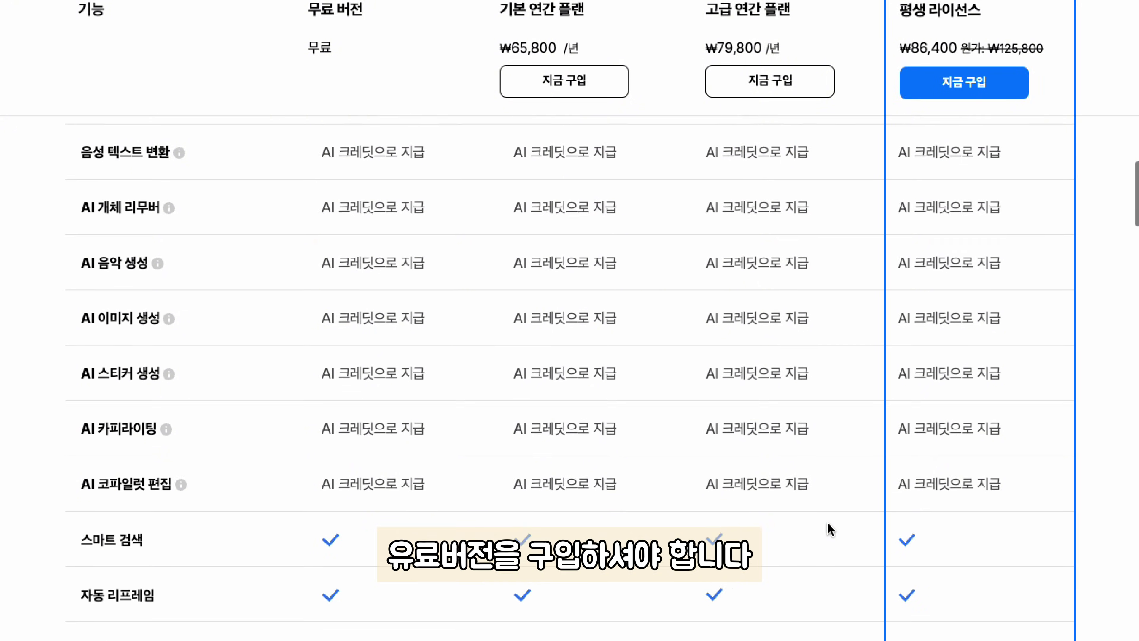
{"action": "scroll", "coordinate": [830, 529], "scroll_direction": "down", "scroll_amount": 1}
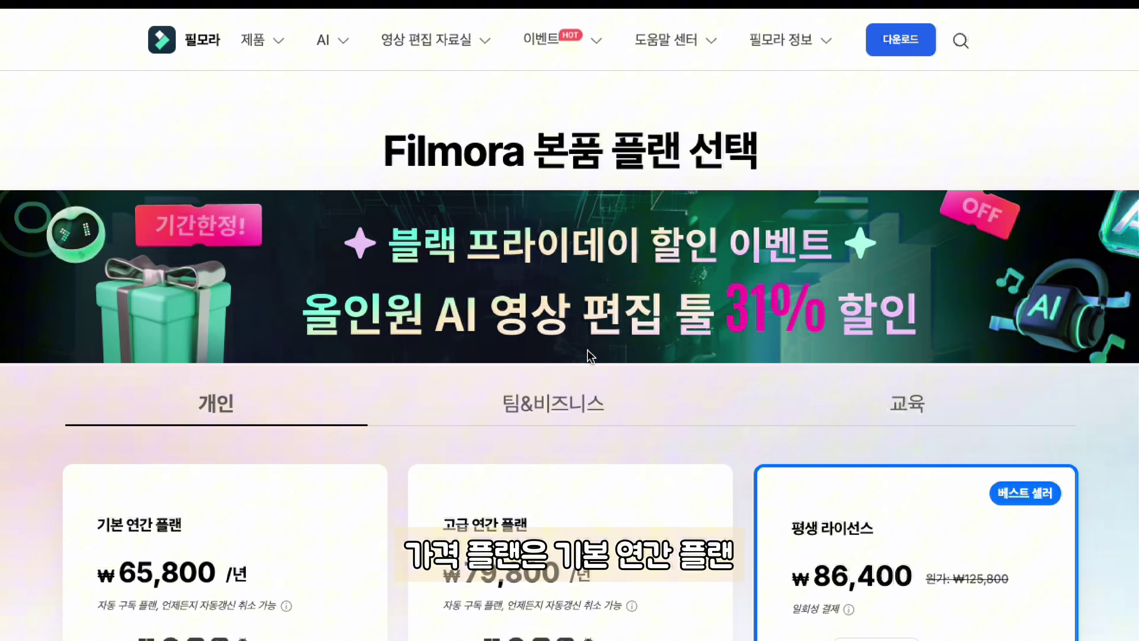
- Compare the prices, platforms, AI credits and included features of the 기본 연간 플랜, 고급 연간 플랜 and 평생 라이선스
{"action": "scroll", "coordinate": [587, 354], "scroll_direction": "down", "scroll_amount": 5}
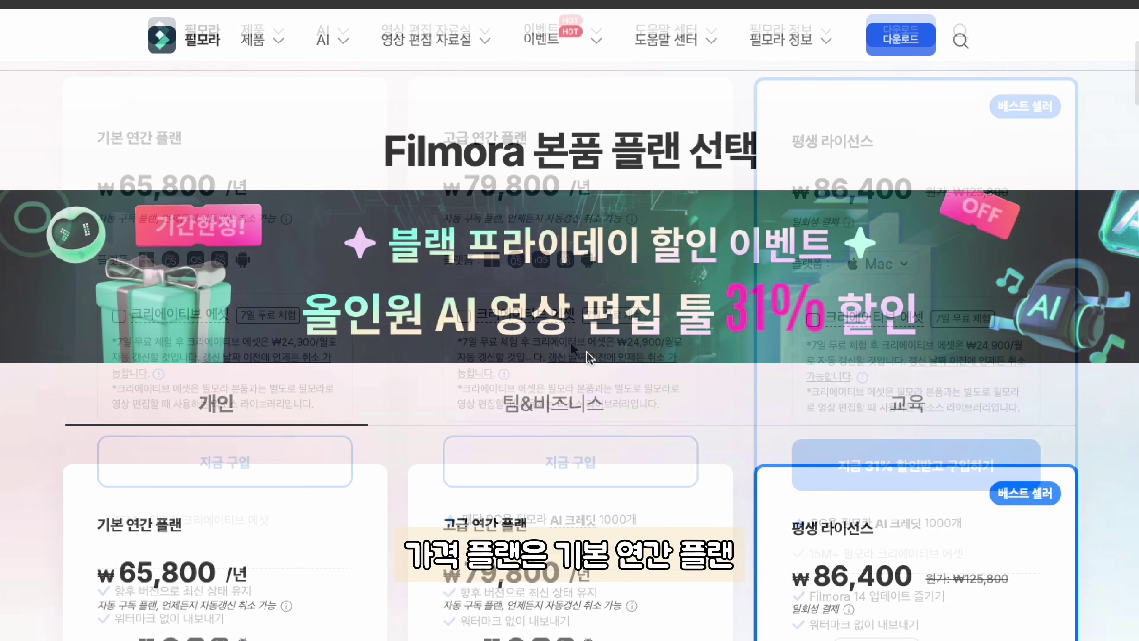
{"action": "scroll", "coordinate": [402, 335], "scroll_direction": "down", "scroll_amount": 3}
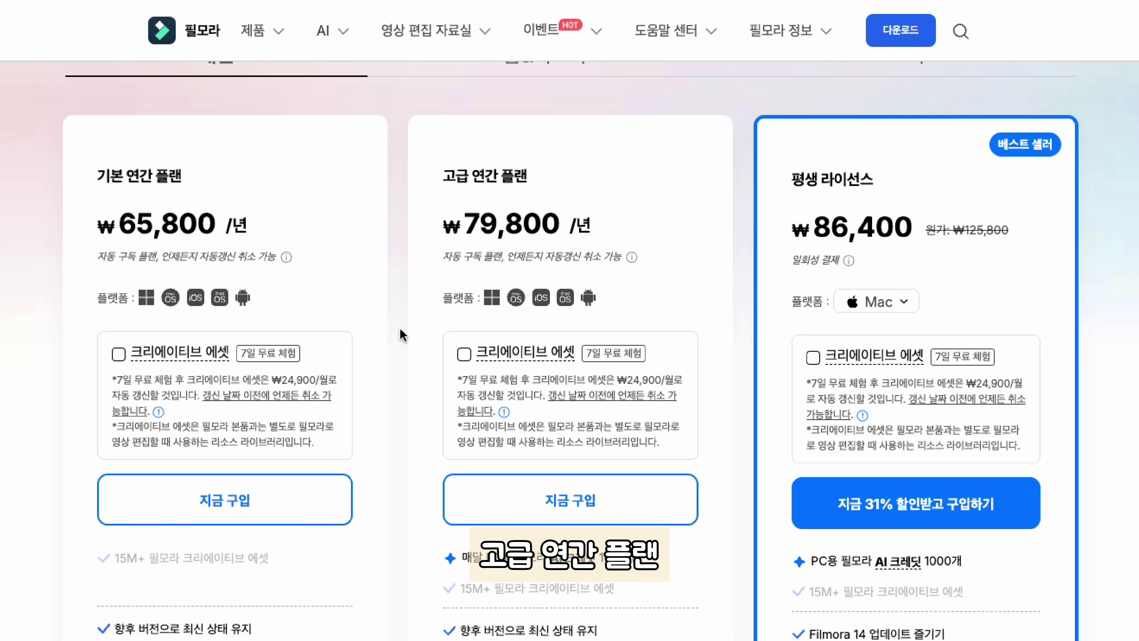
{"action": "scroll", "coordinate": [403, 334], "scroll_direction": "down", "scroll_amount": 2}
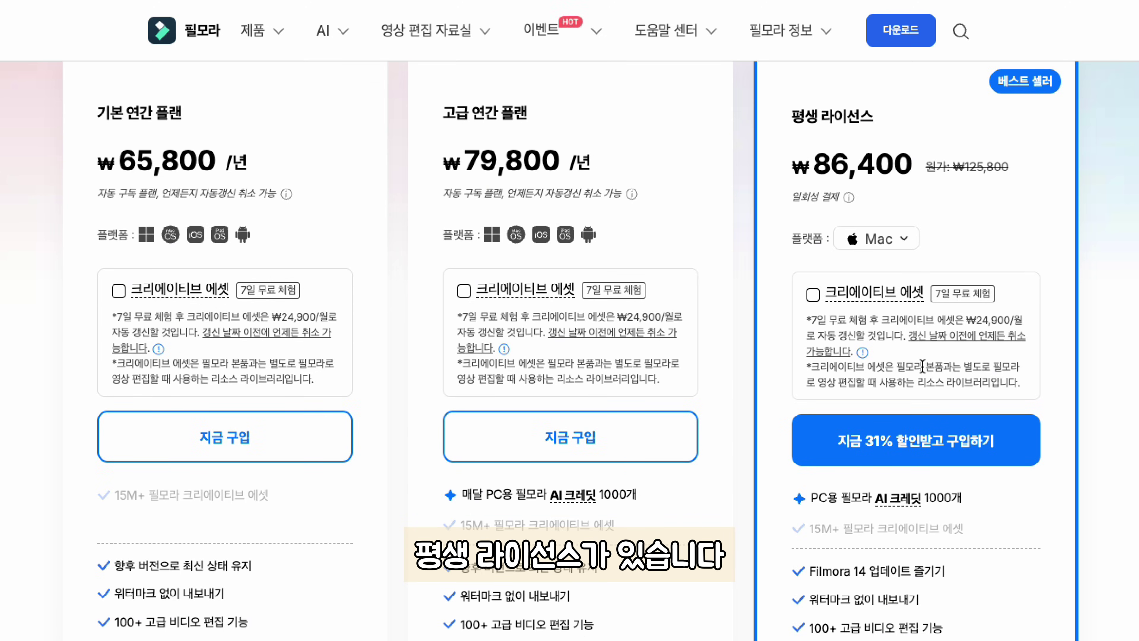
{"action": "scroll", "coordinate": [835, 393], "scroll_direction": "down", "scroll_amount": 2}
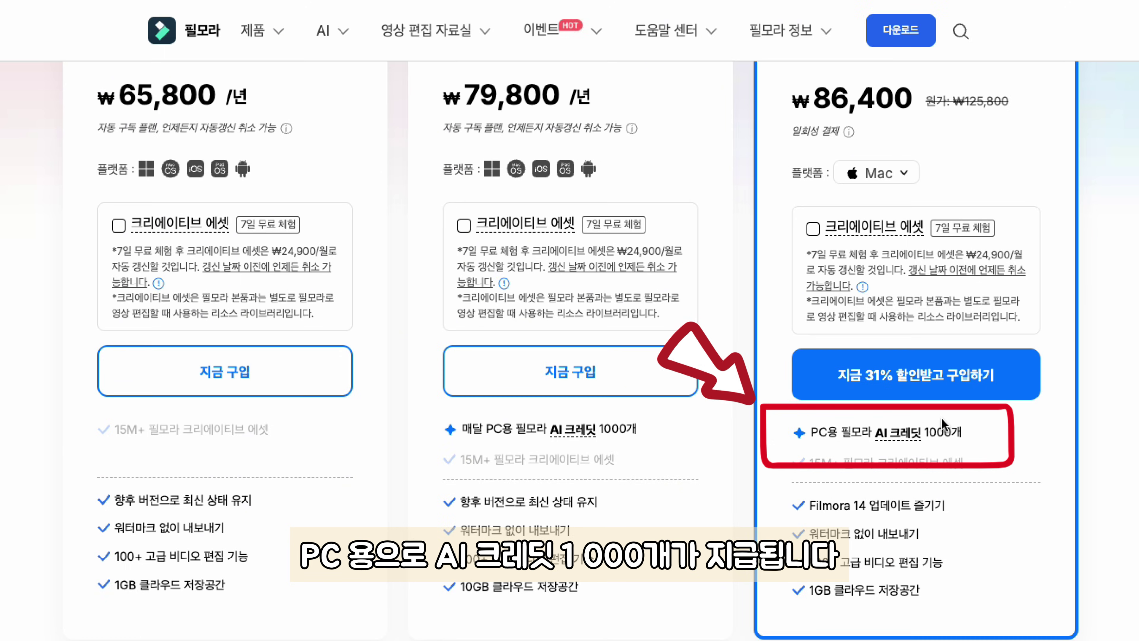
{"action": "scroll", "coordinate": [325, 425], "scroll_direction": "down", "scroll_amount": 3}
{"action": "scroll", "coordinate": [325, 425], "scroll_direction": "down", "scroll_amount": 3}
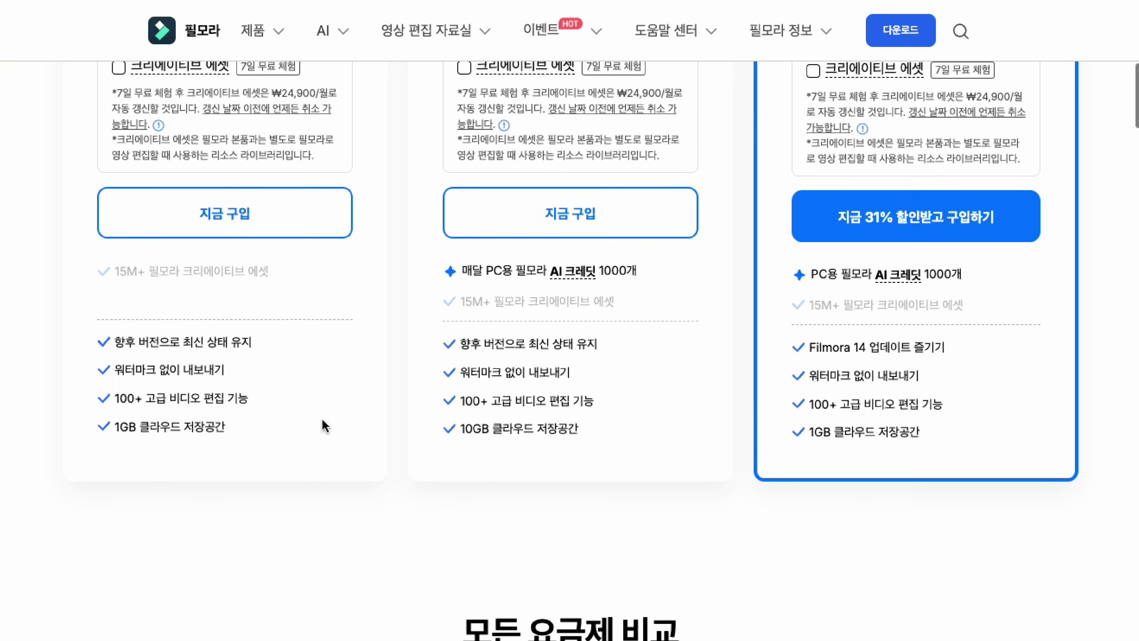
- Check the 업데이트 정책 and 워터마크 없이 내보내기 rows for each plan in the comparison table
{"action": "scroll", "coordinate": [325, 426], "scroll_direction": "down", "scroll_amount": 7}
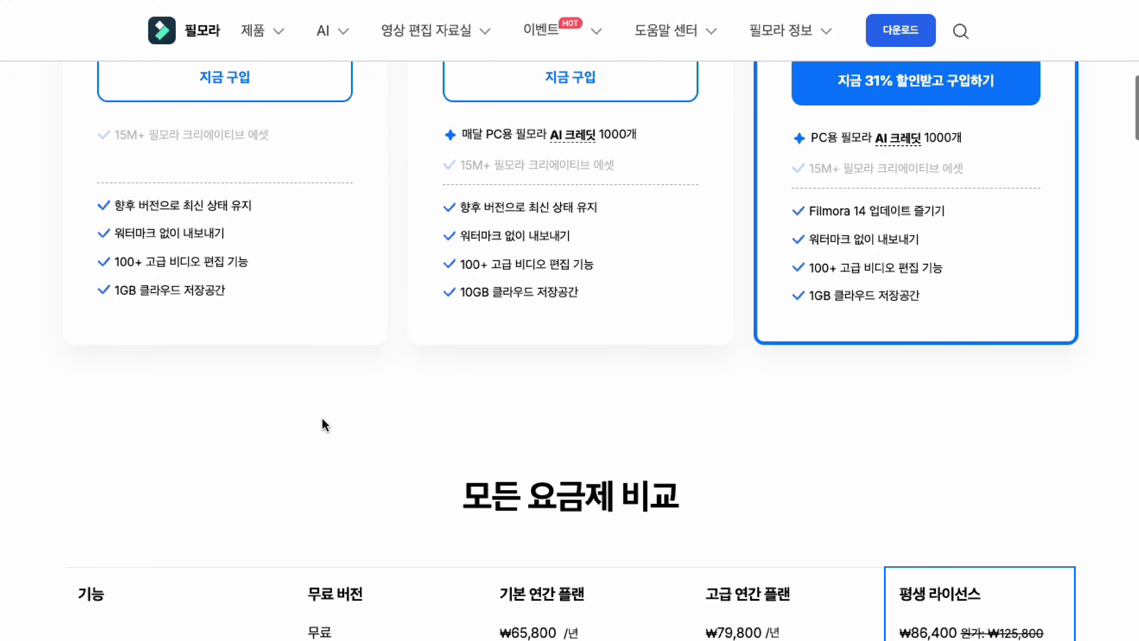
{"action": "scroll", "coordinate": [325, 425], "scroll_direction": "down", "scroll_amount": 4}
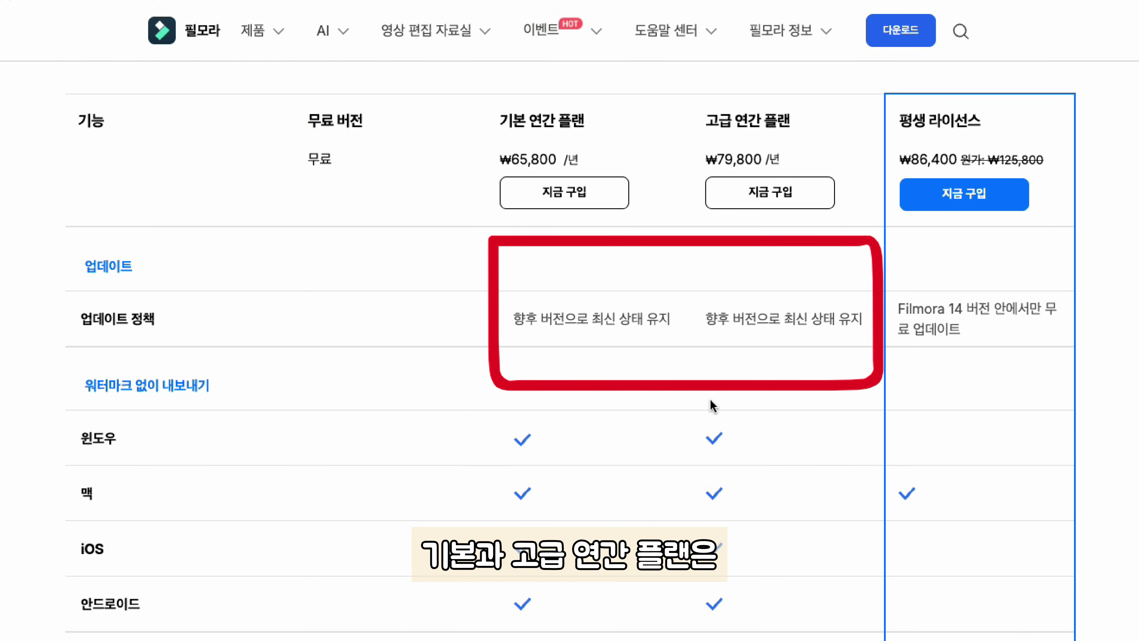
{"action": "scroll", "coordinate": [506, 387], "scroll_direction": "down", "scroll_amount": 1}
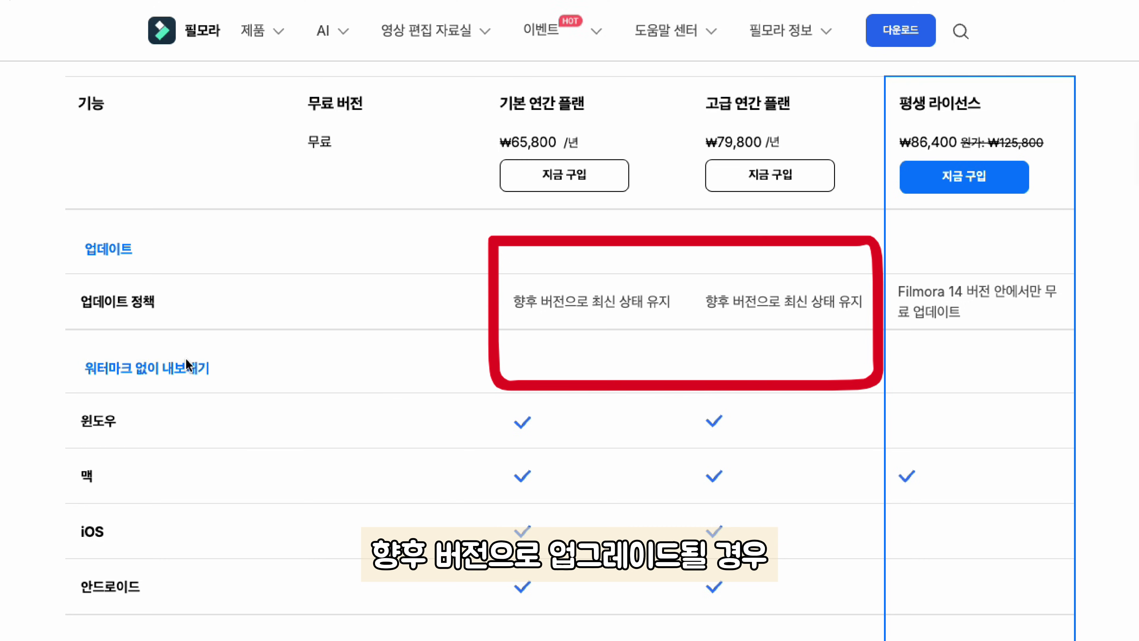
{"action": "scroll", "coordinate": [355, 382], "scroll_direction": "down", "scroll_amount": 1}
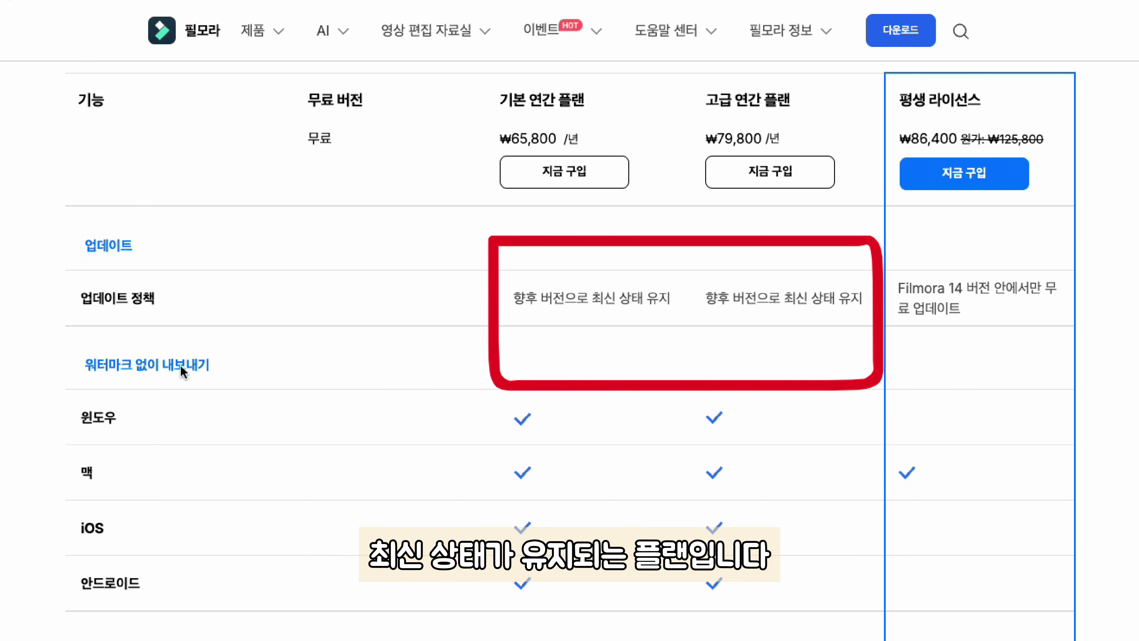